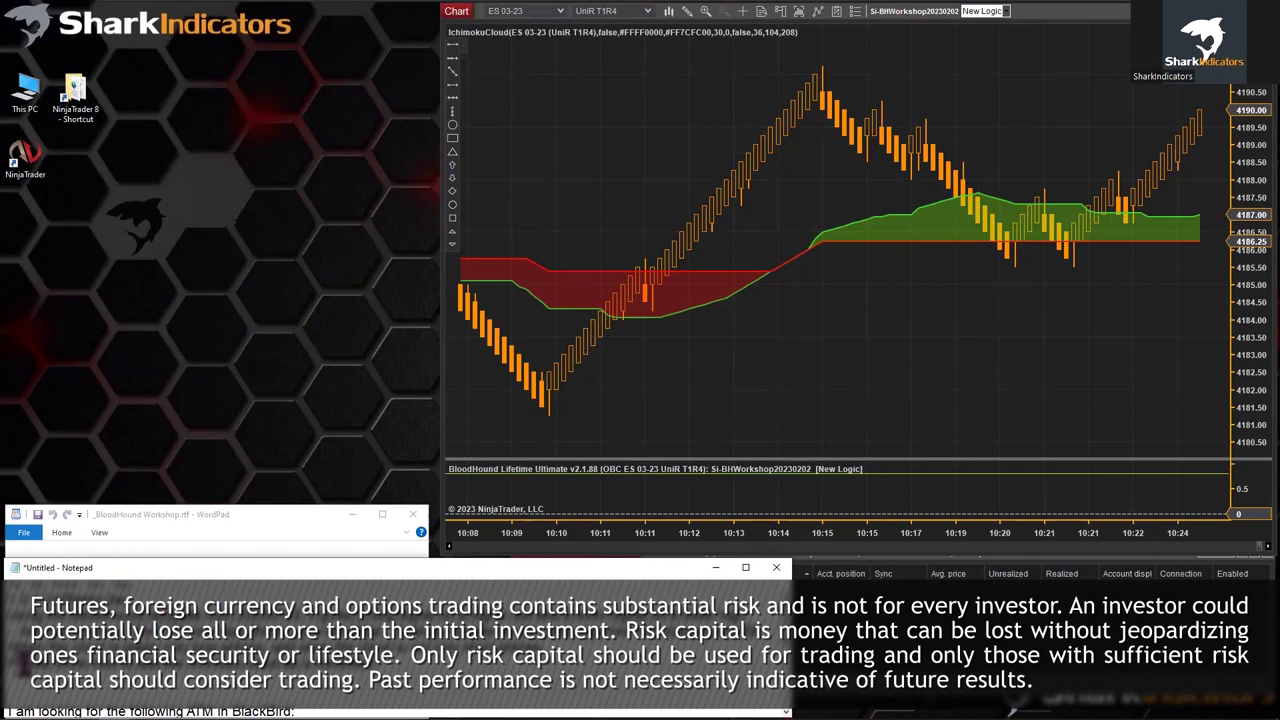
- Examine the Notepad request, marking the BloodHound template from 20200723 and the Ichimocu cloud trend filter it asks for
drag(28, 664, 385, 668)
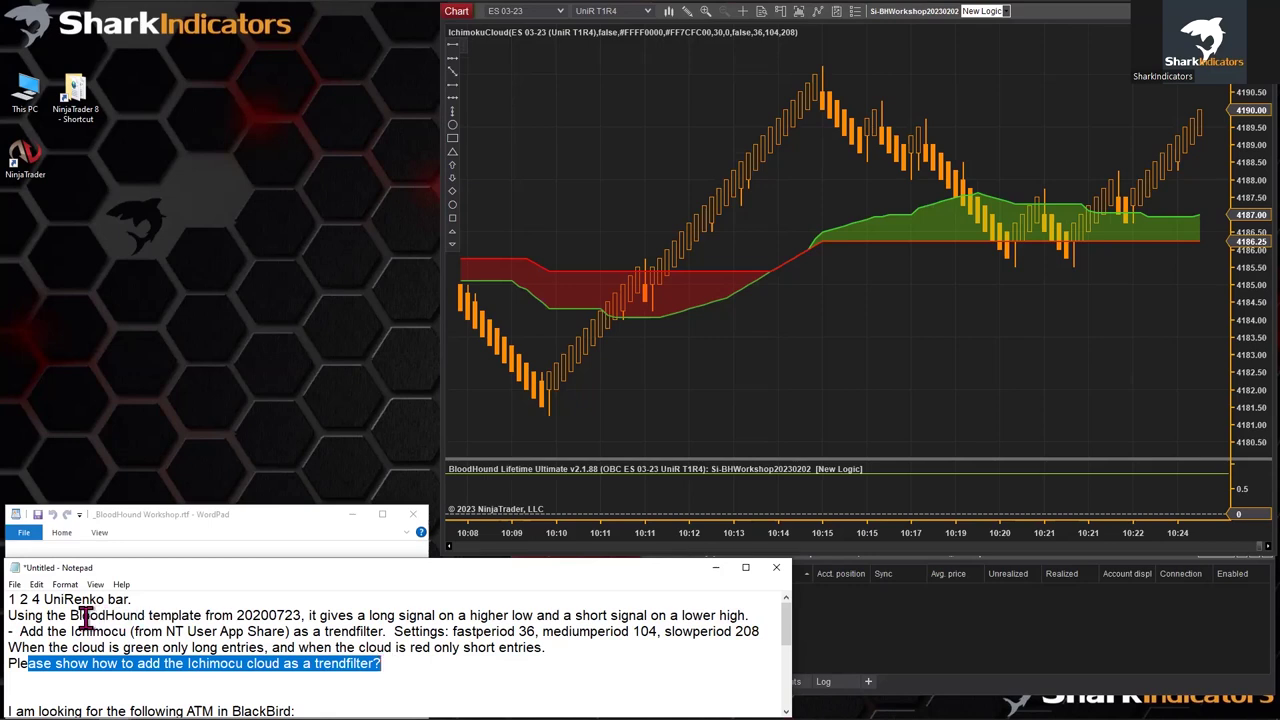
drag(70, 615, 301, 616)
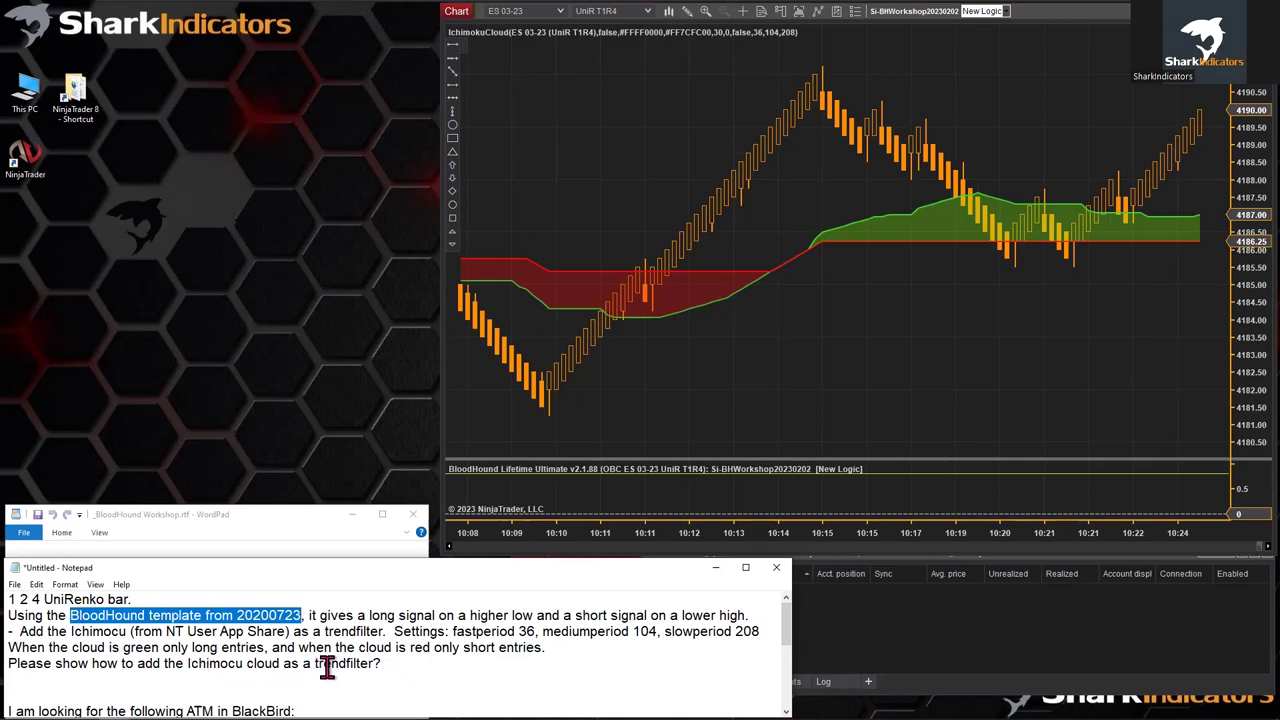
drag(186, 664, 370, 665)
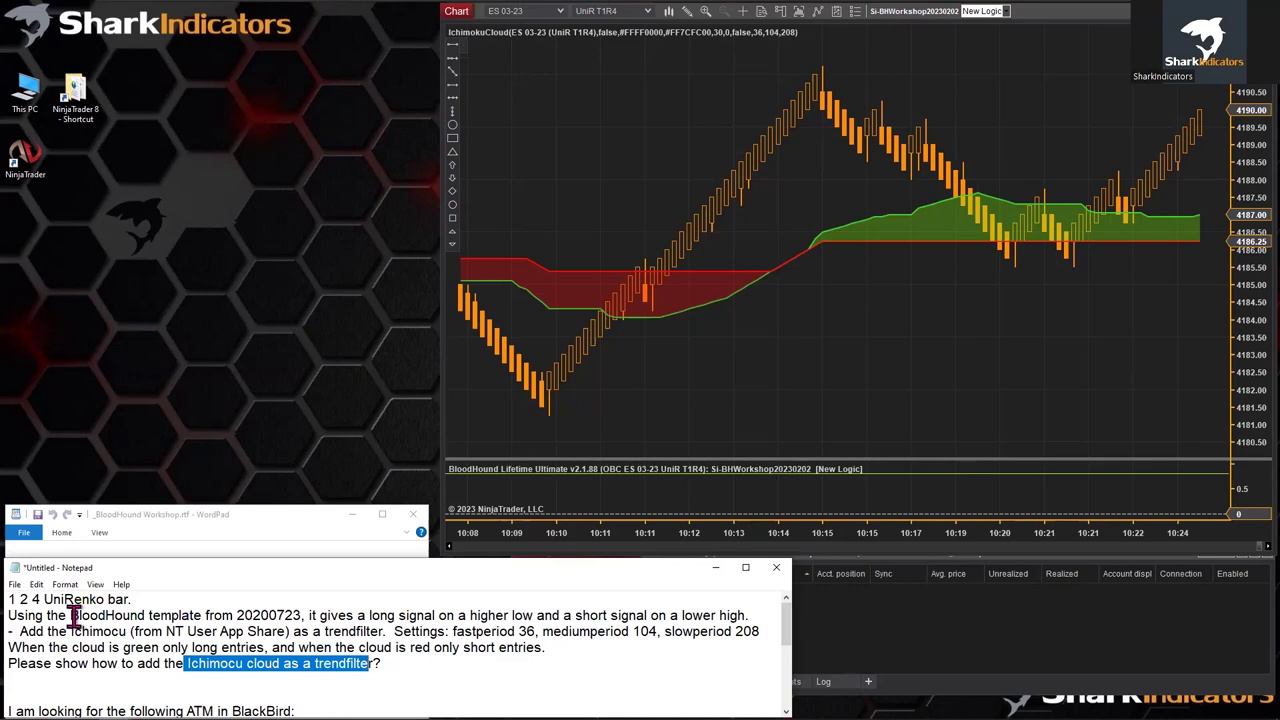
drag(72, 615, 196, 615)
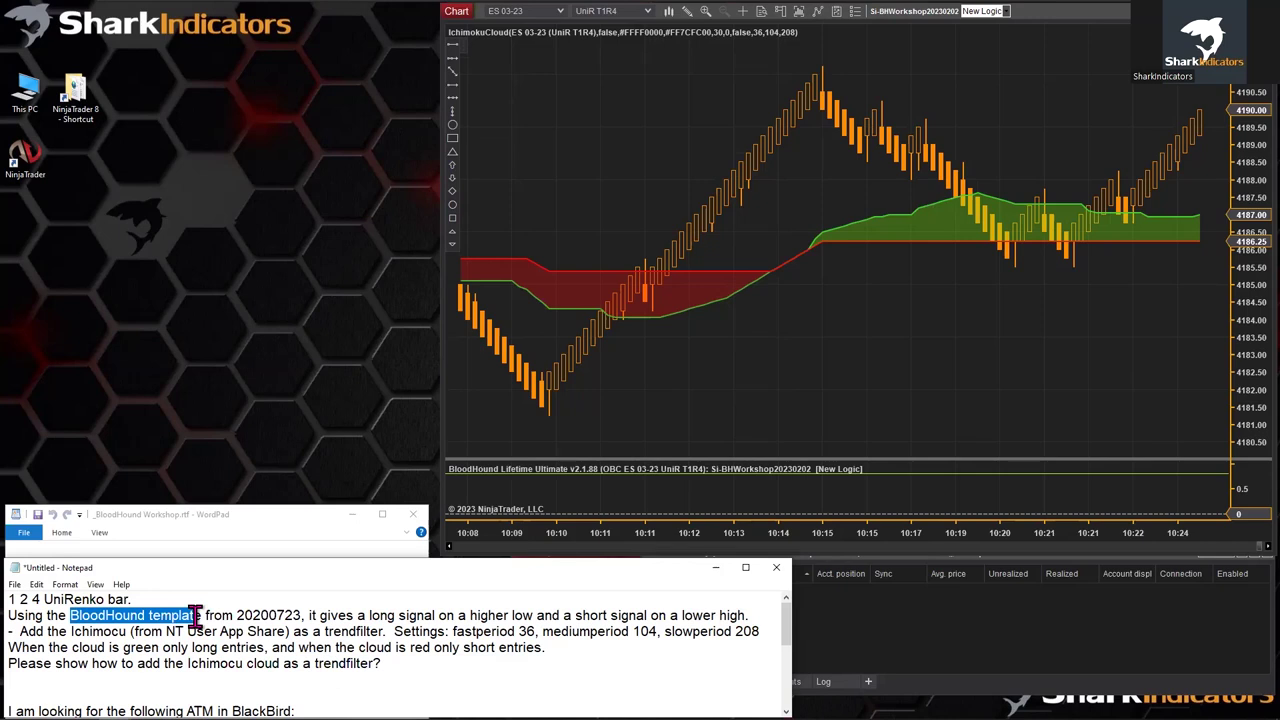
drag(196, 615, 200, 615)
drag(200, 615, 299, 615)
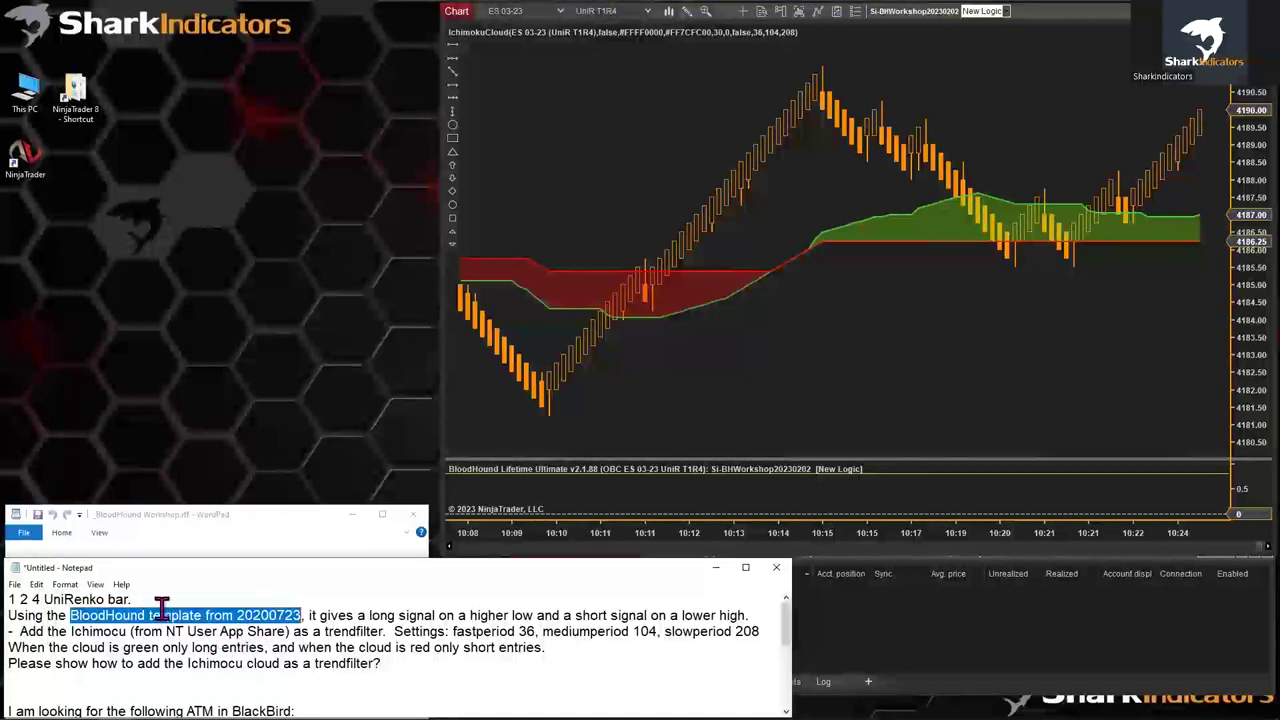
drag(80, 615, 303, 615)
drag(187, 664, 368, 664)
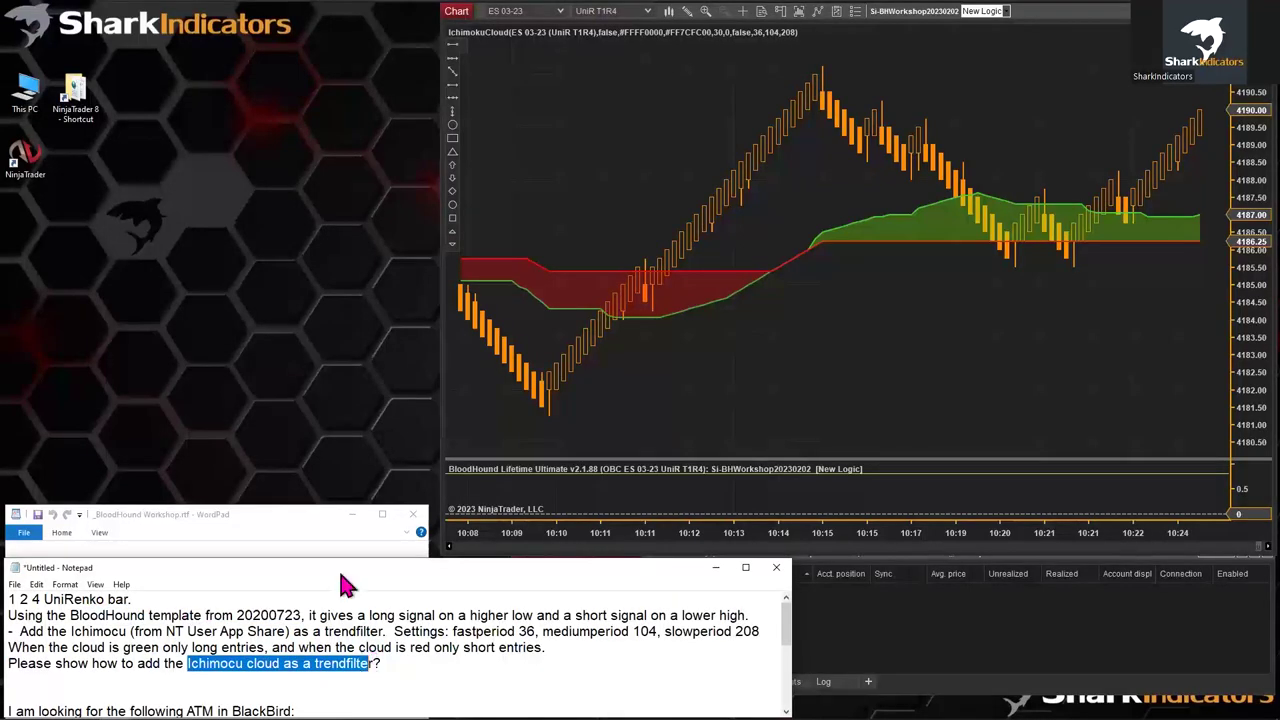
drag(190, 666, 378, 666)
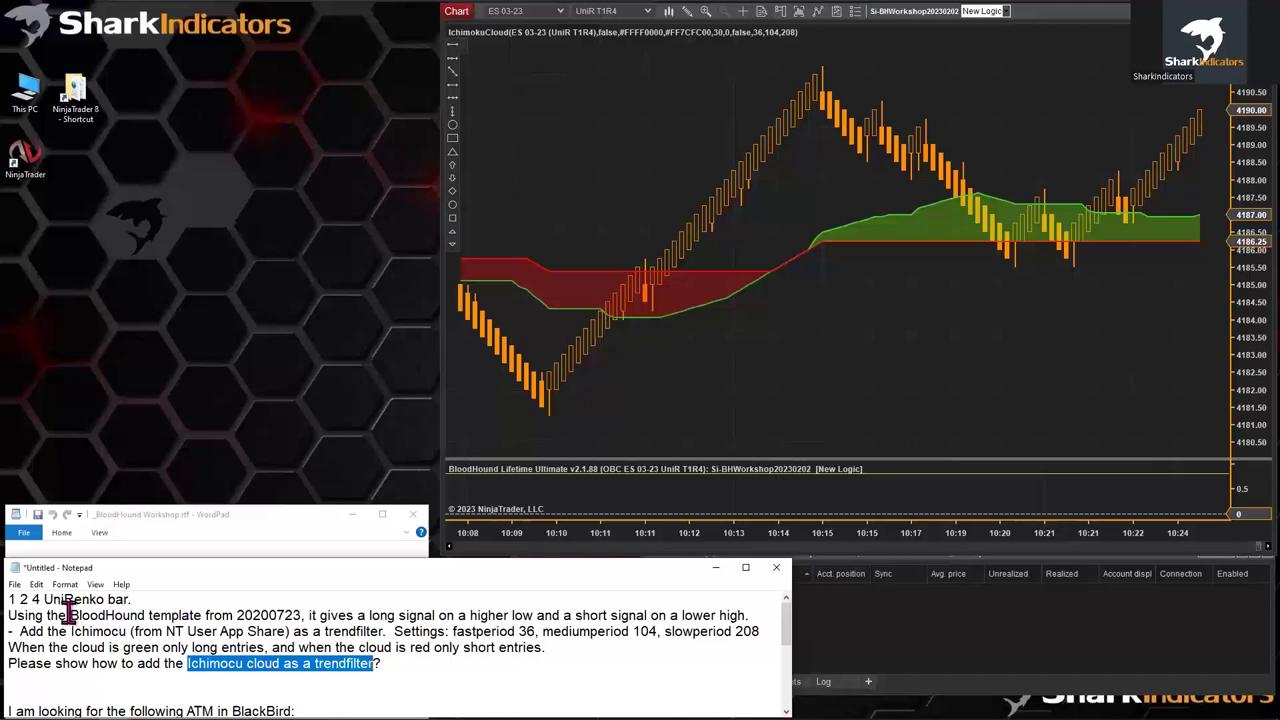
drag(69, 614, 301, 616)
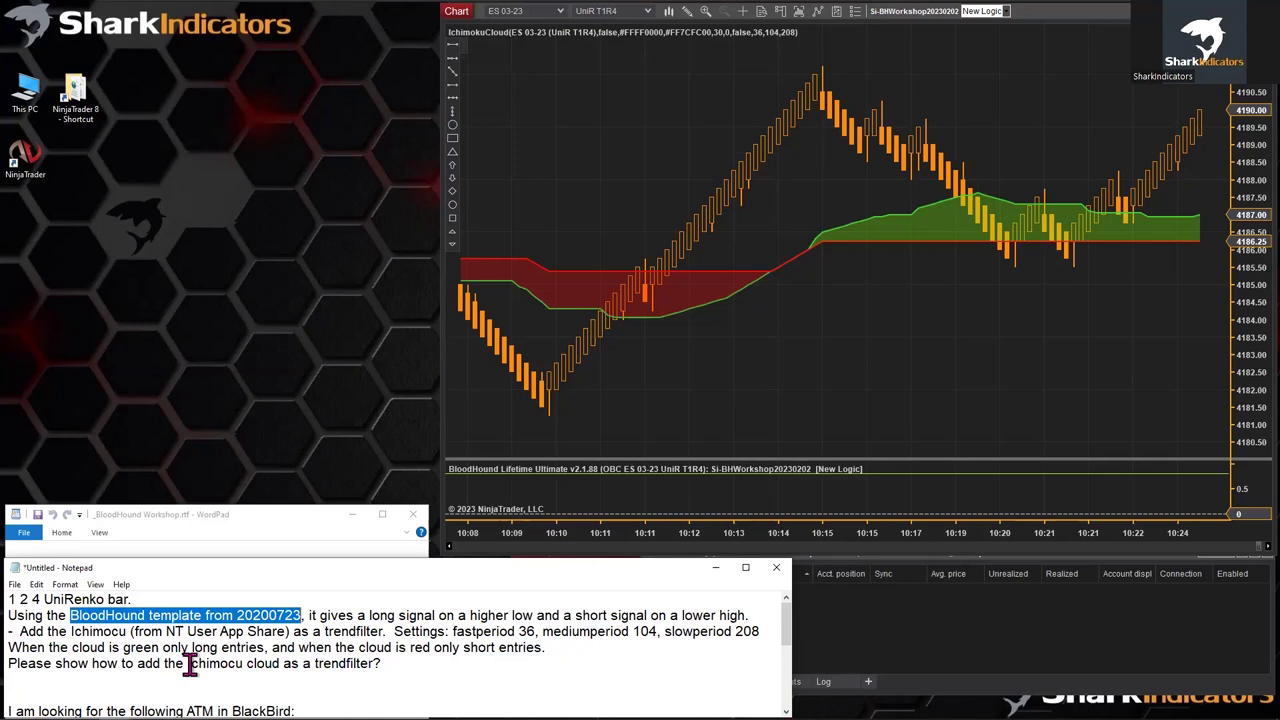
drag(187, 666, 372, 668)
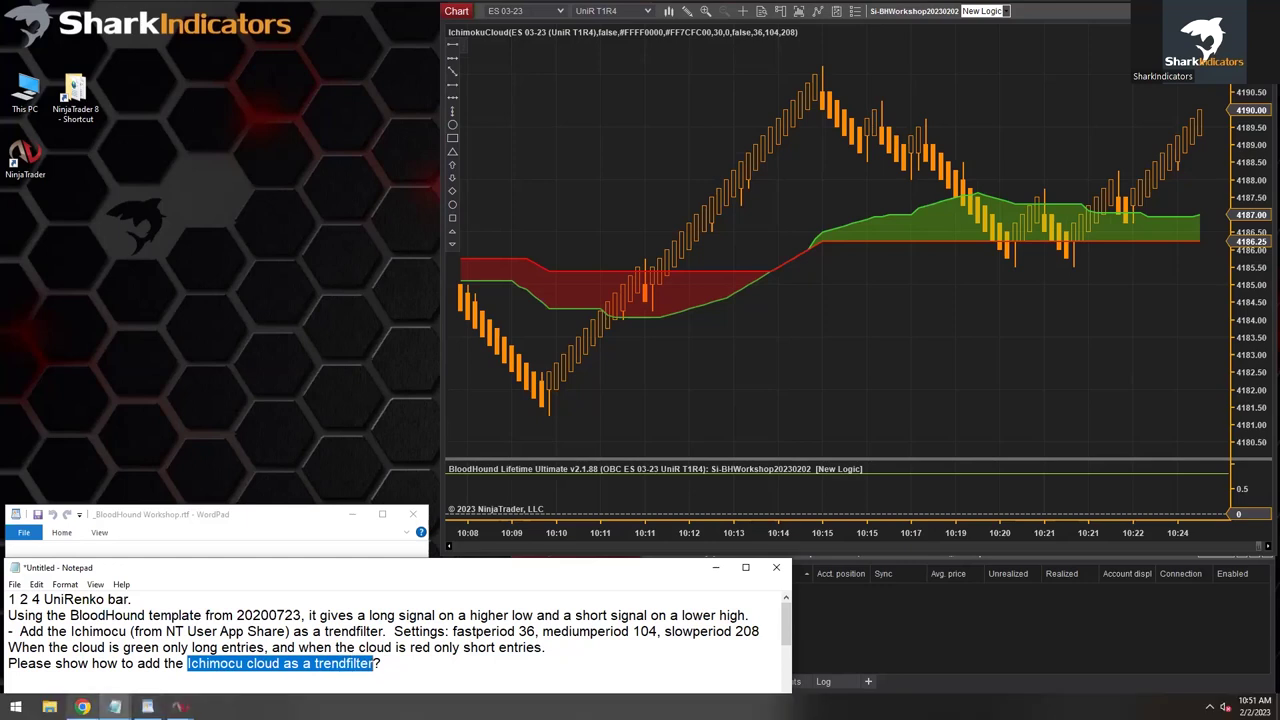
- Switch to Chrome and inspect the submitted chart screenshot with the circled signals around the cloud, at full size and fitted
click(83, 707)
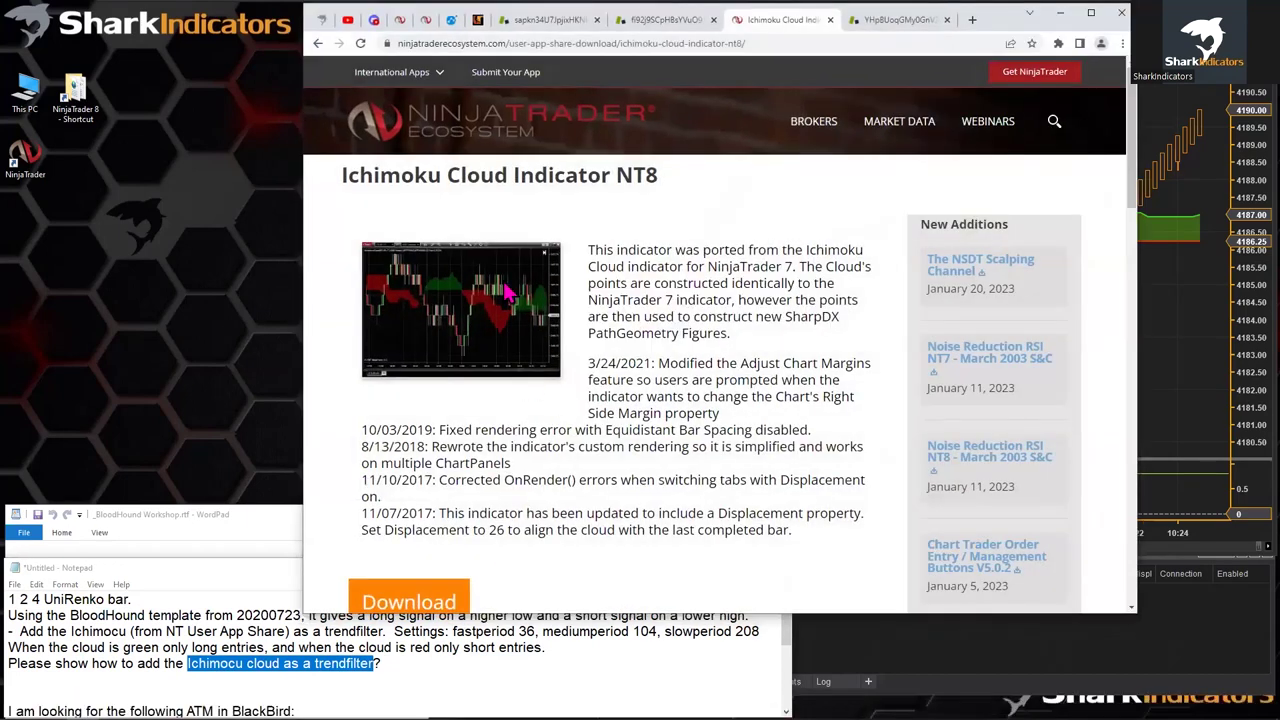
click(882, 24)
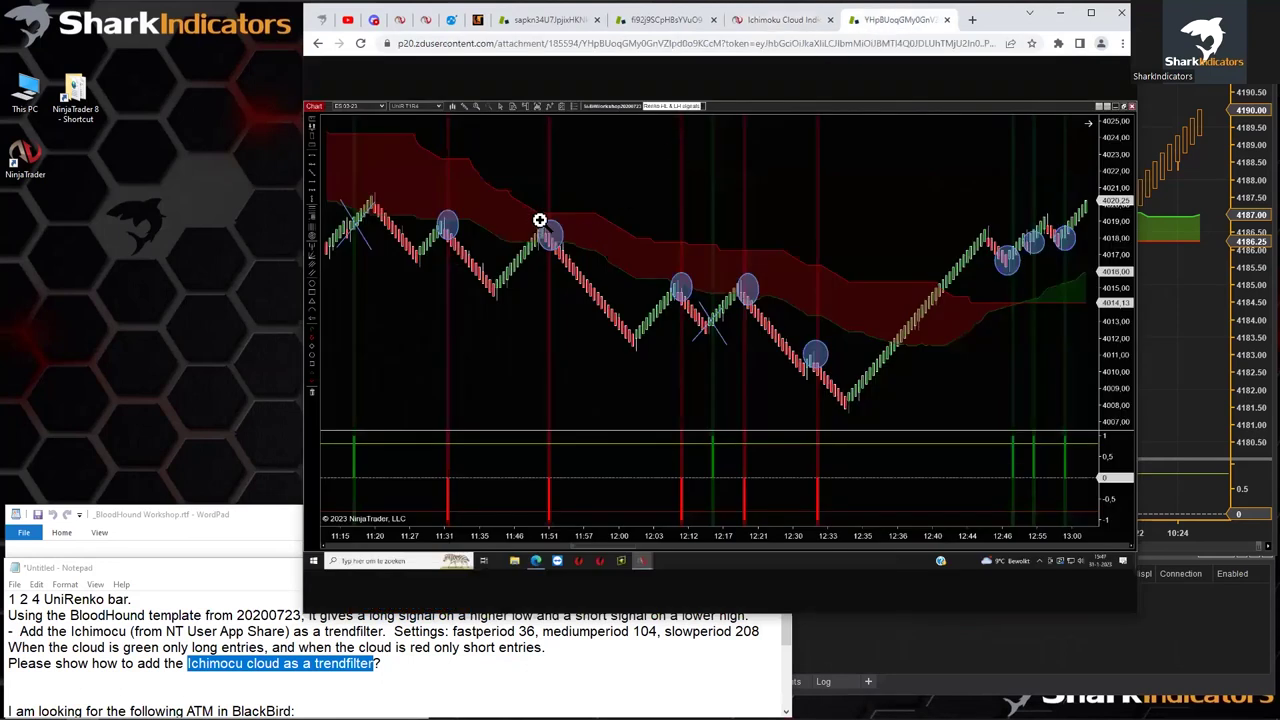
click(575, 247)
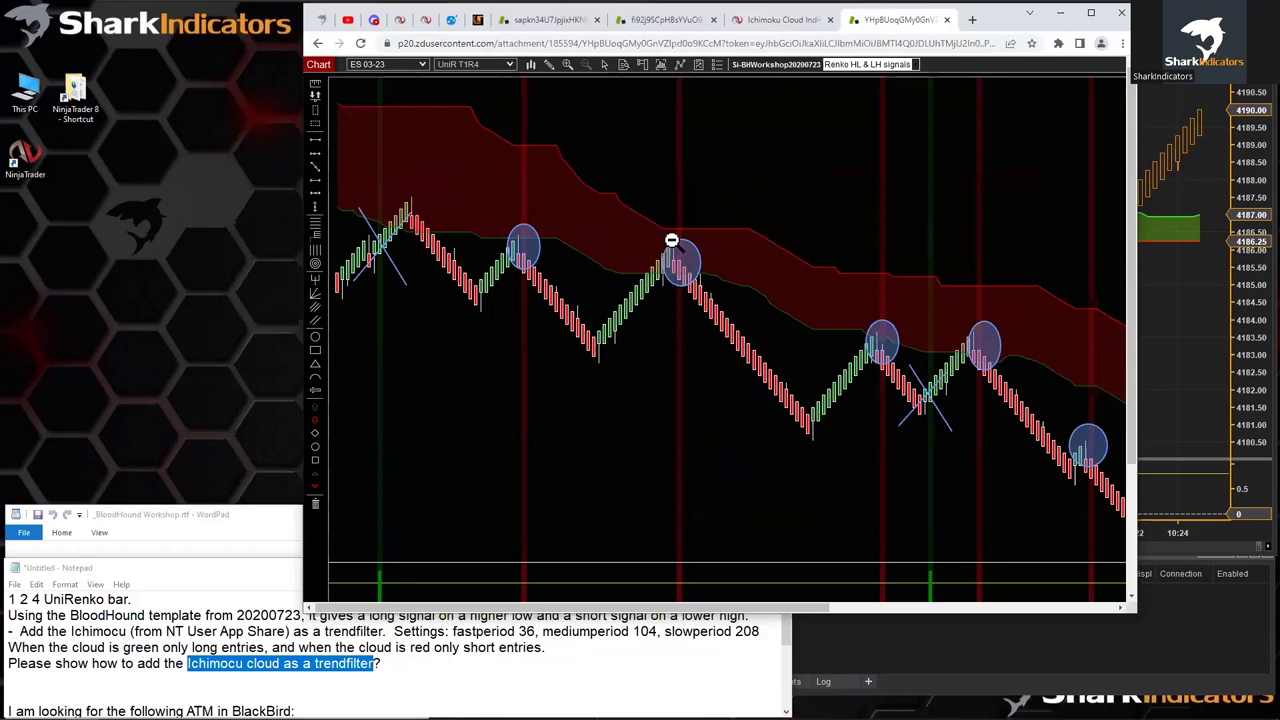
click(634, 314)
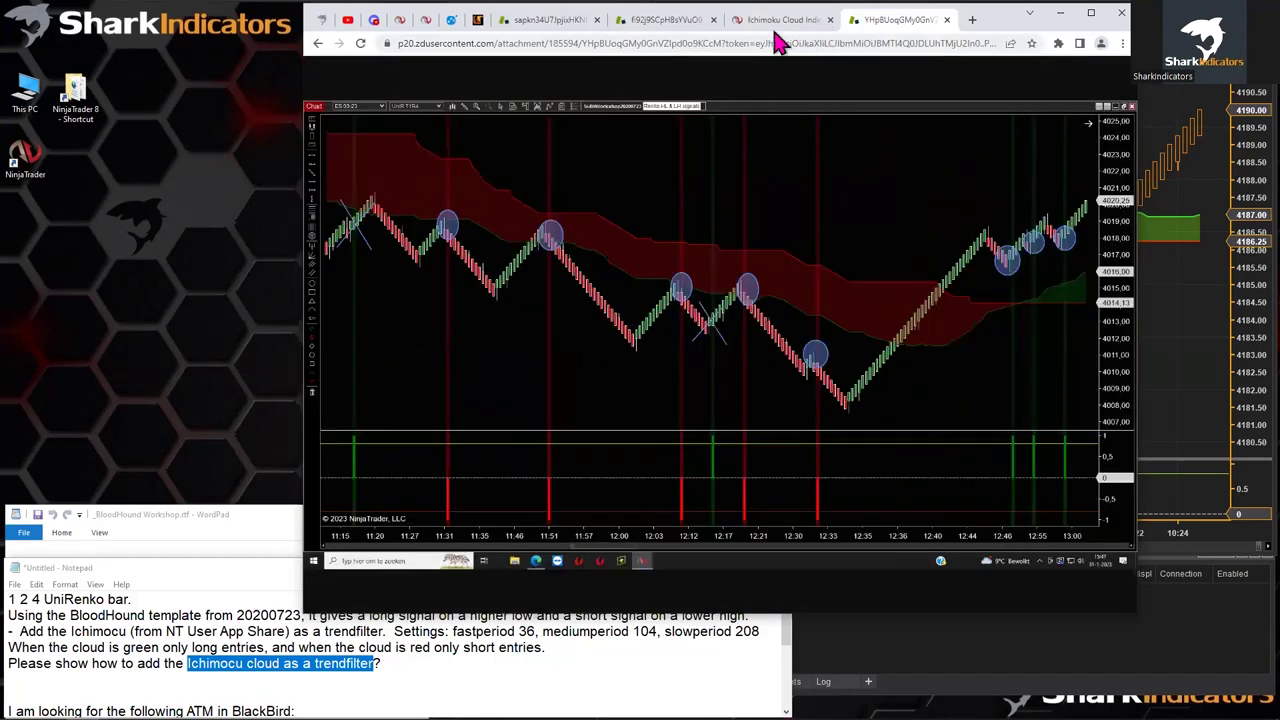
- Examine the Ichimoku Cloud Indicator NT8 download page on NinjaTrader Ecosystem, marking the indicator's name and its NT8 version
click(772, 22)
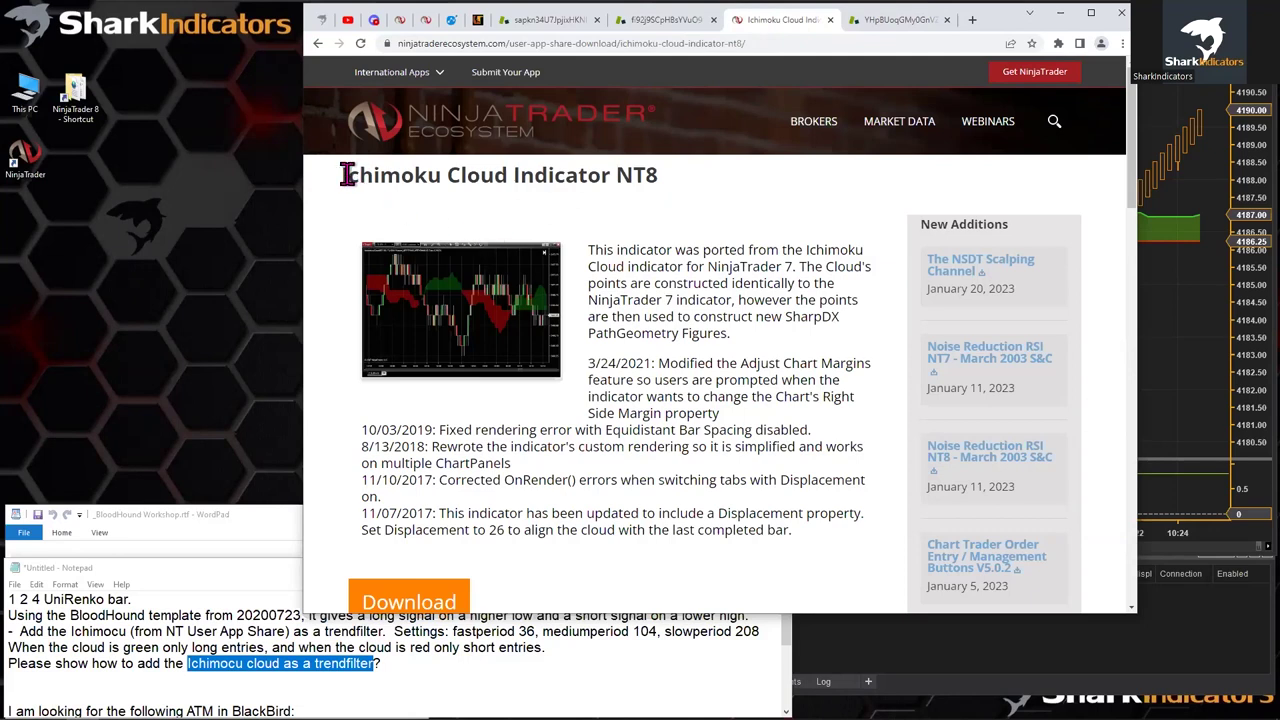
drag(344, 175, 505, 175)
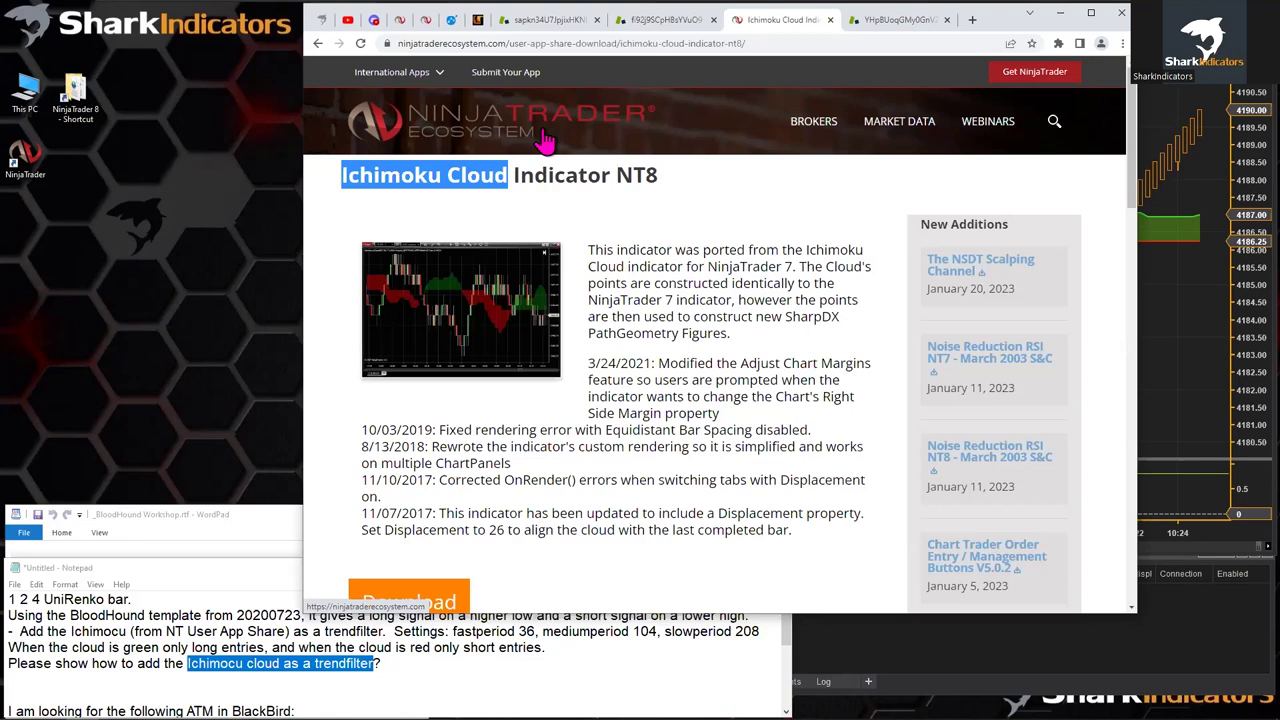
click(370, 176)
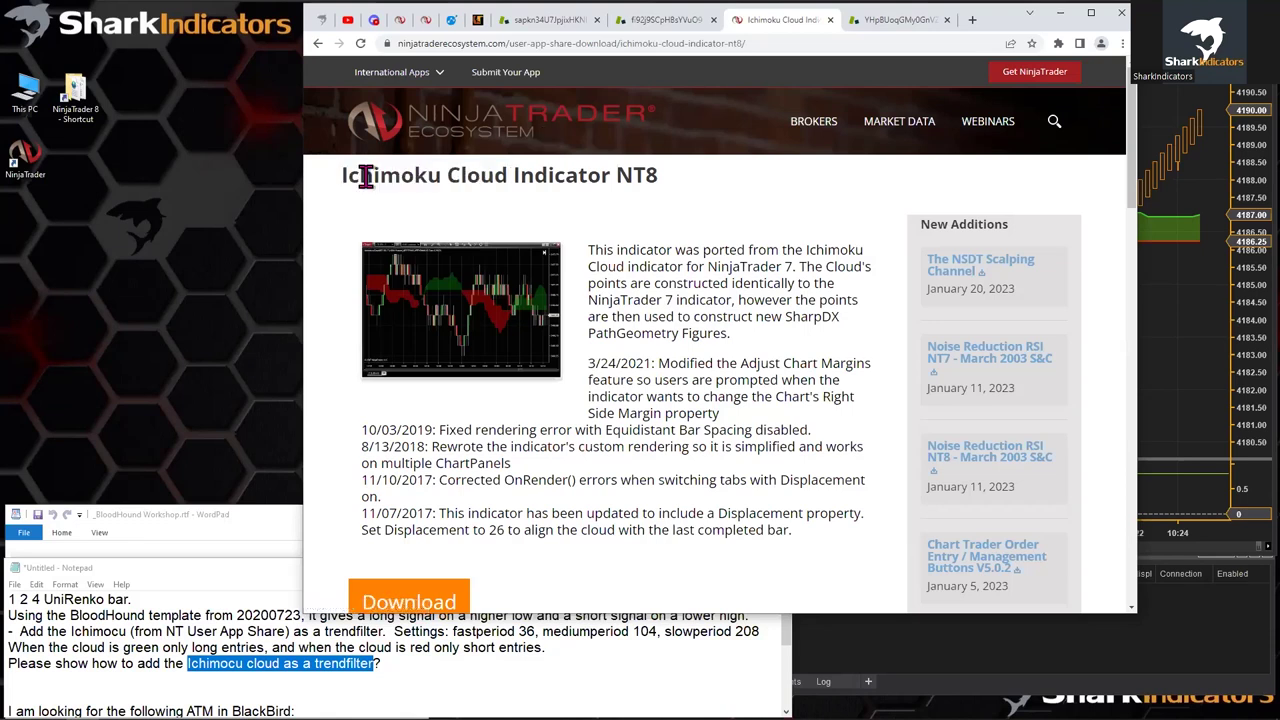
drag(343, 176, 505, 176)
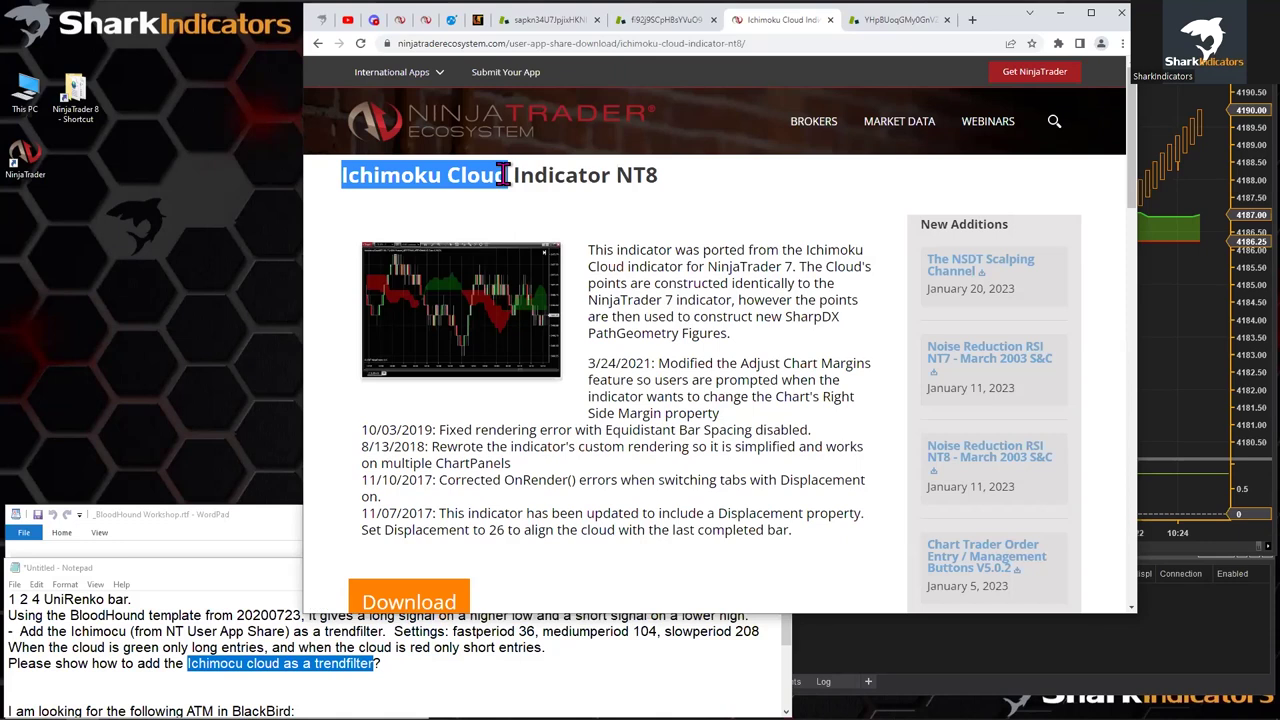
drag(505, 175, 442, 183)
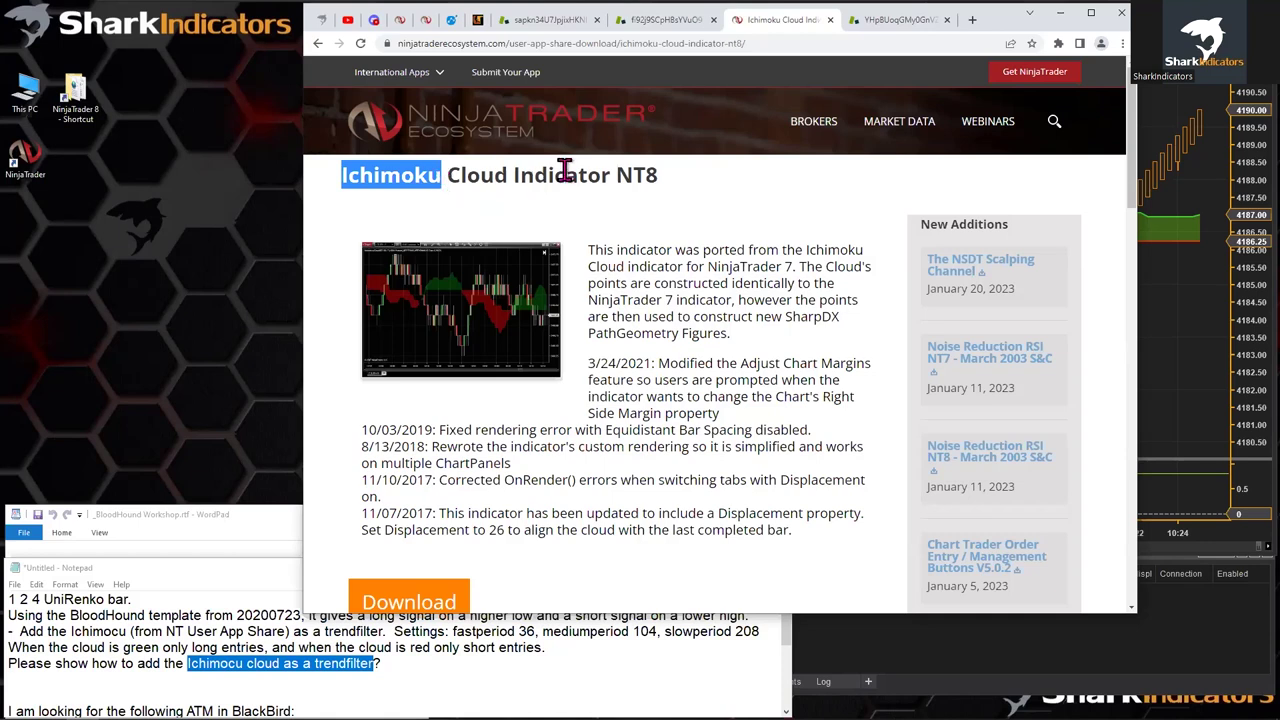
double_click(399, 180)
double_click(635, 176)
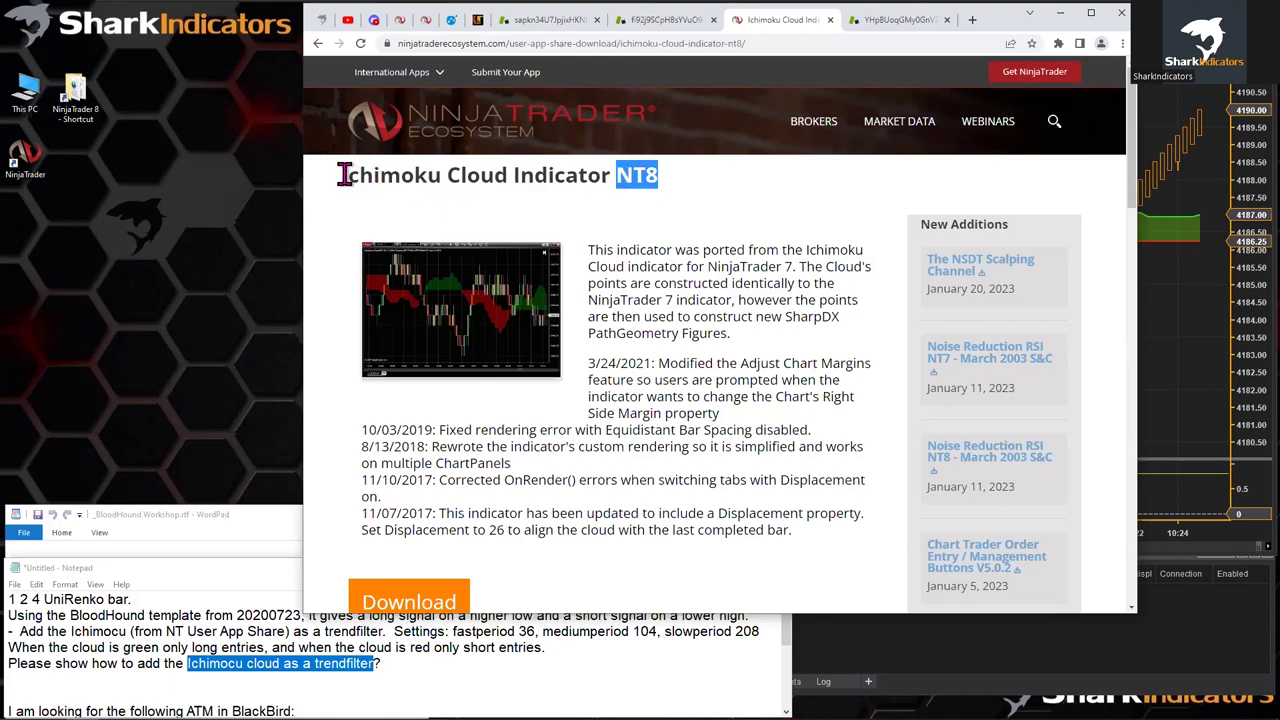
drag(341, 174, 492, 176)
- Expand the list of BloodHound Workshop Recordings under Recorded Workshops on the SharkIndicators Training Workshops page
click(322, 20)
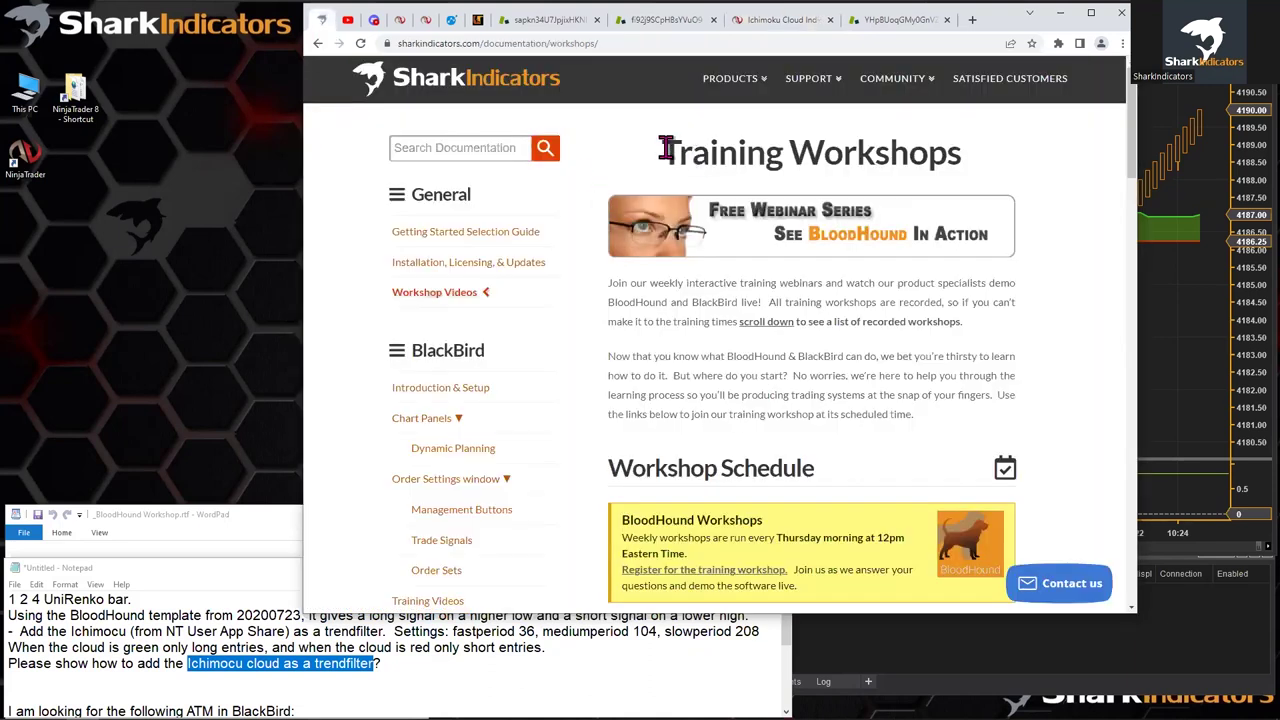
drag(666, 148, 952, 153)
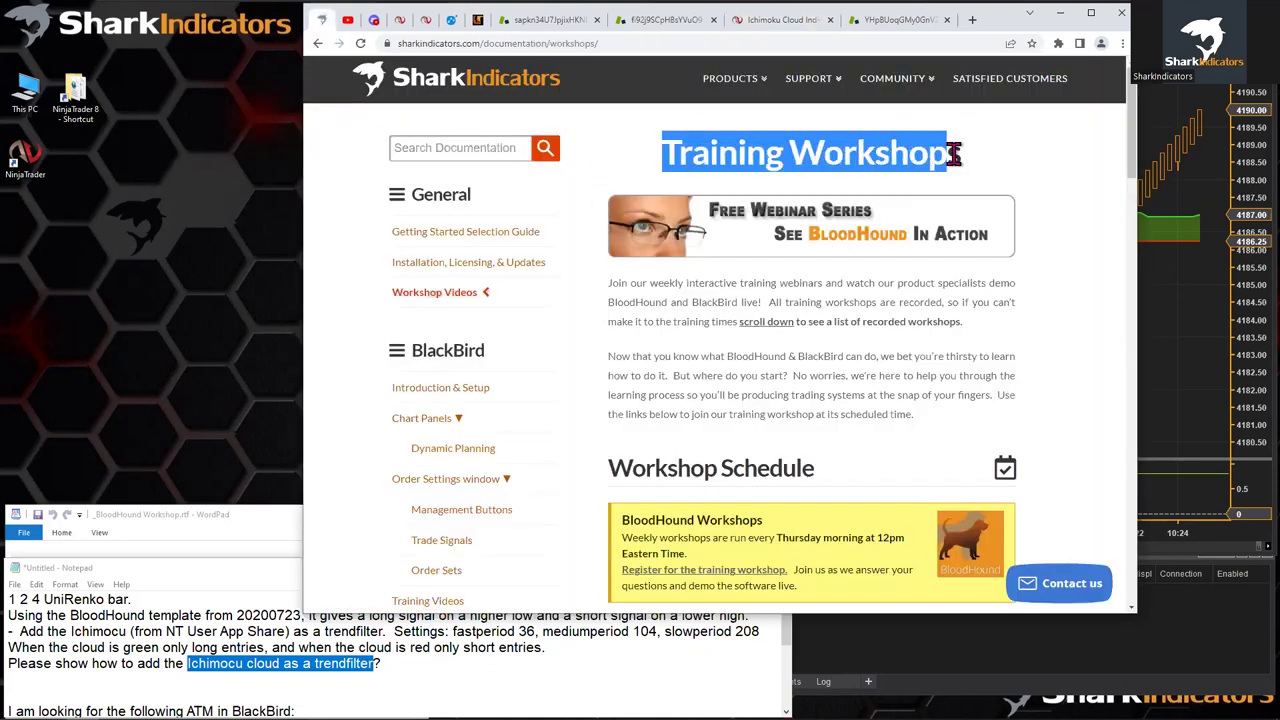
scroll(735, 405, down, 2)
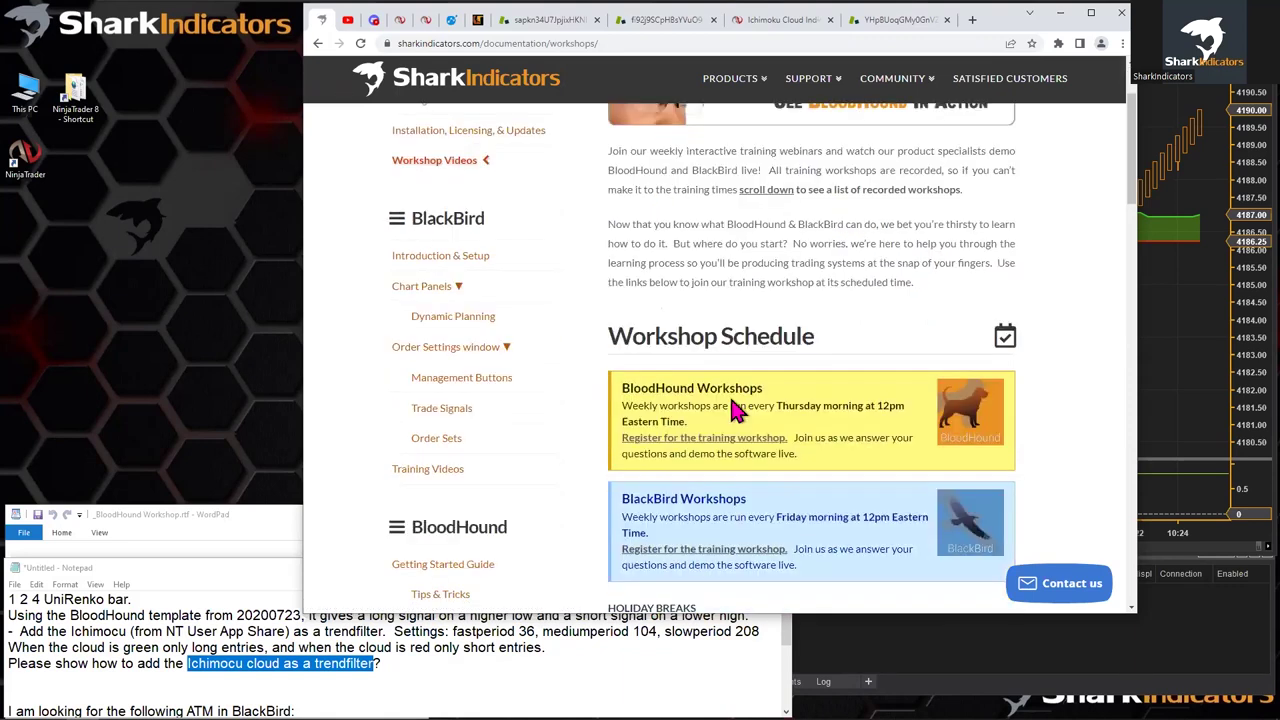
scroll(691, 383, down, 5)
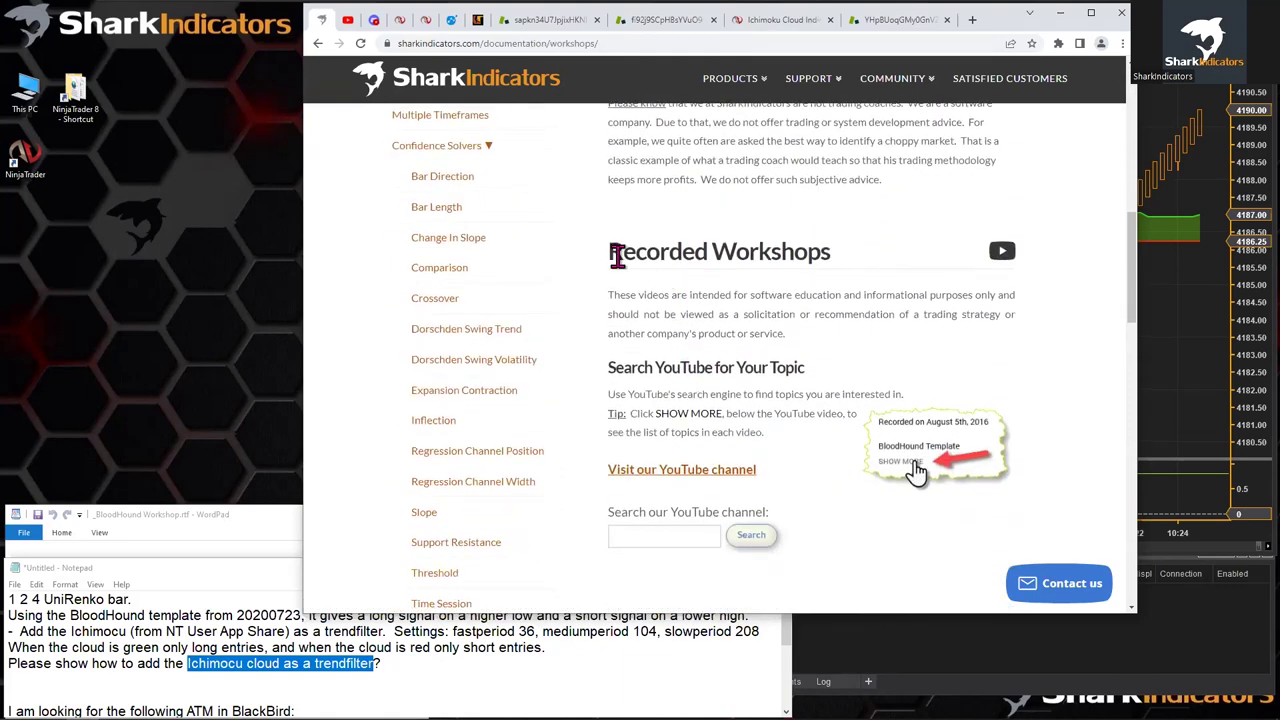
drag(610, 252, 809, 260)
scroll(730, 296, down, 1)
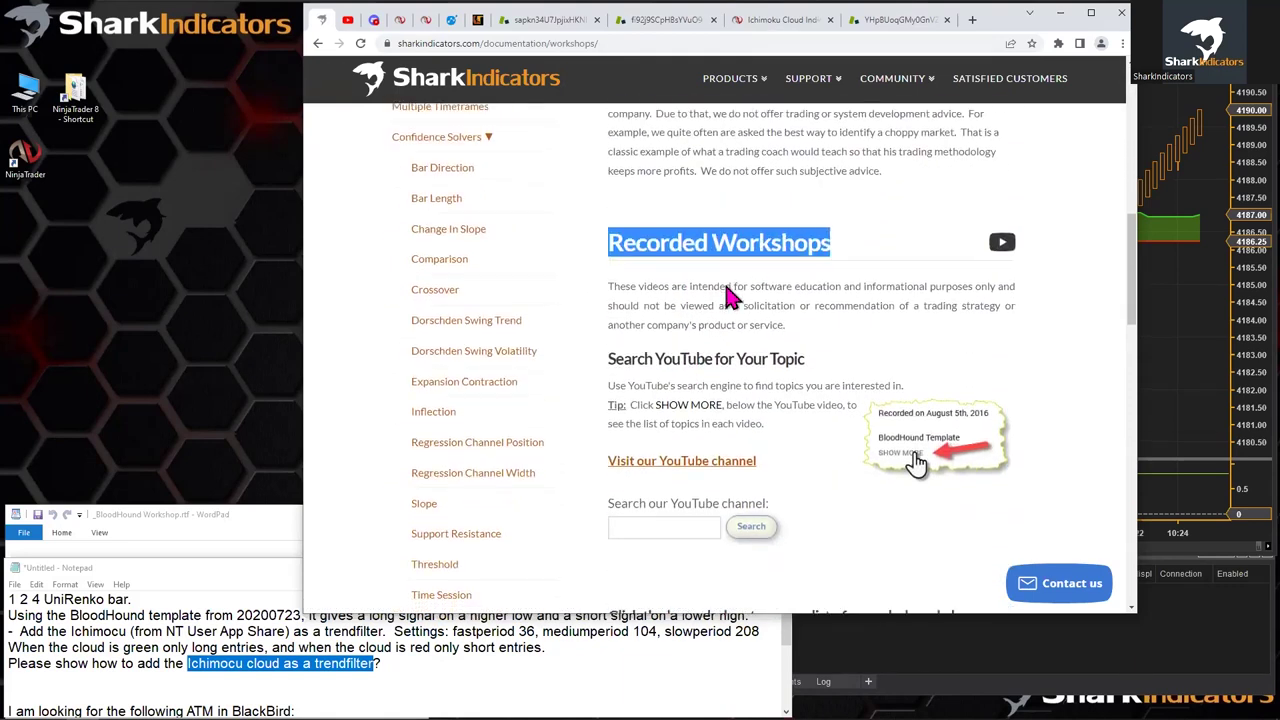
scroll(757, 297, down, 3)
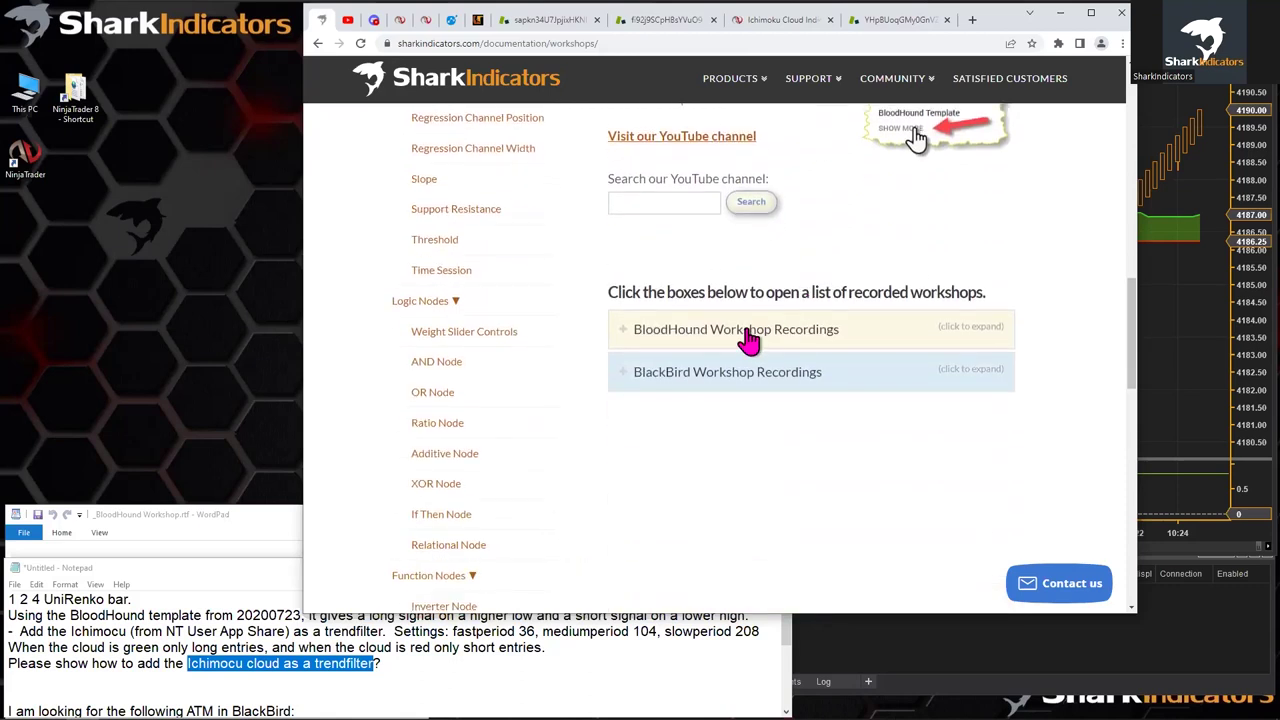
click(749, 340)
scroll(1050, 390, down, 2)
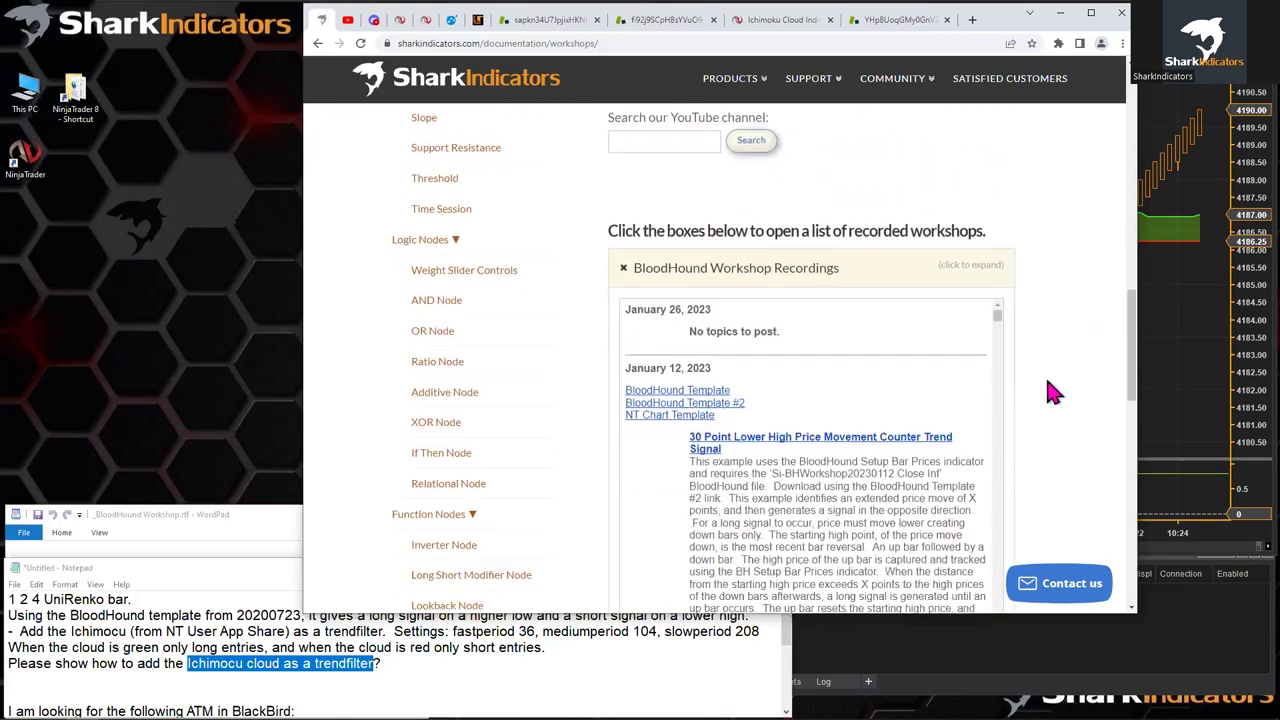
- Browse the BloodHound Workshop Recordings list from January 2023 back to early 2022, examining each date's topics and template links
scroll(738, 363, down, 5)
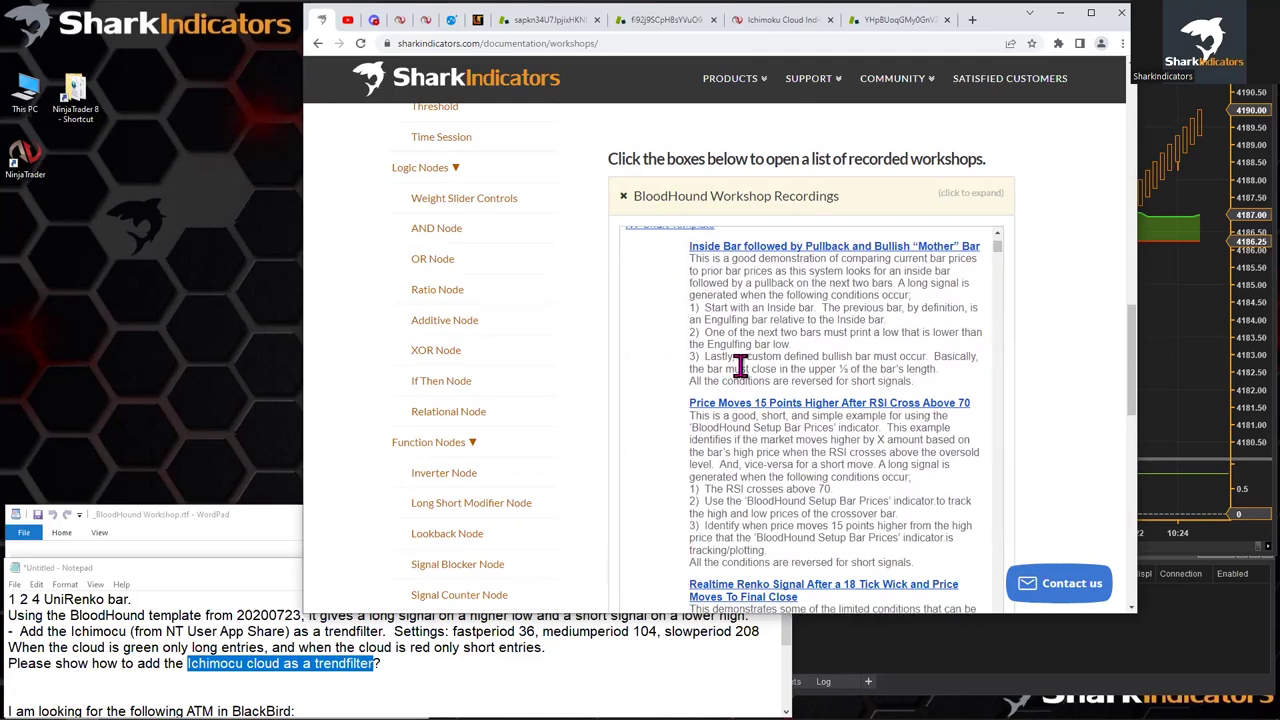
scroll(740, 365, down, 4)
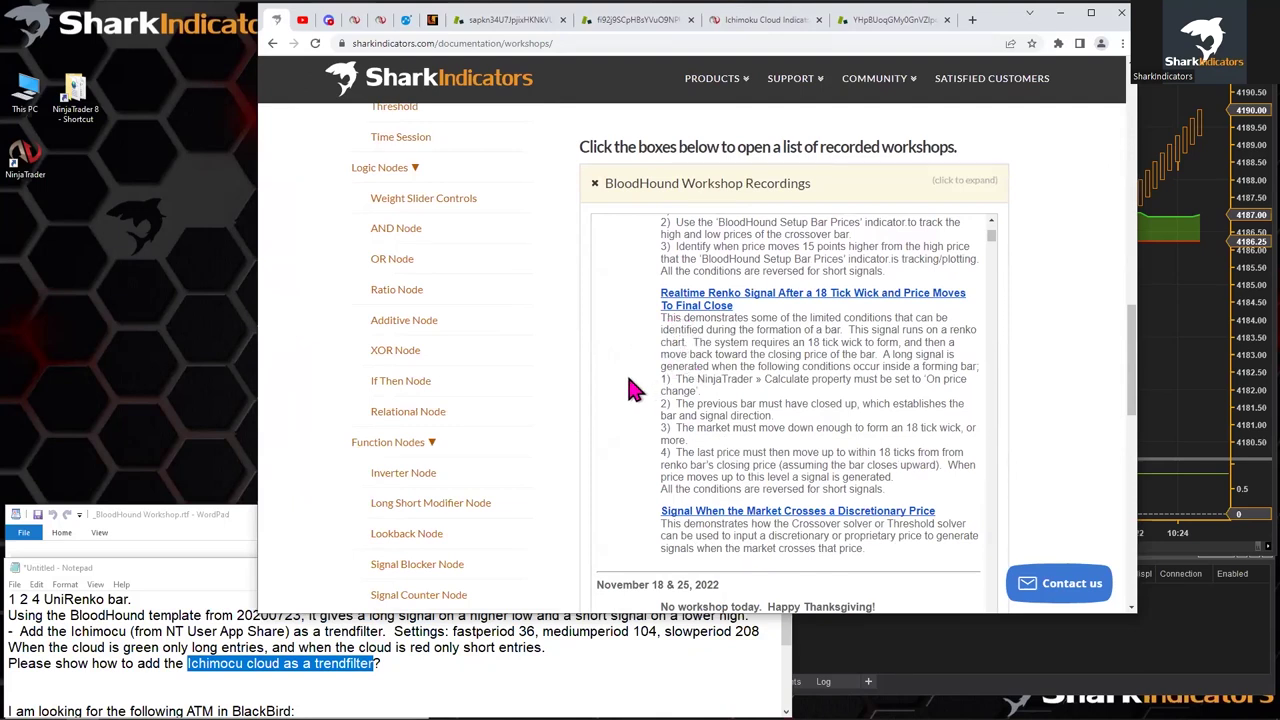
scroll(630, 380, down, 2)
scroll(630, 390, down, 3)
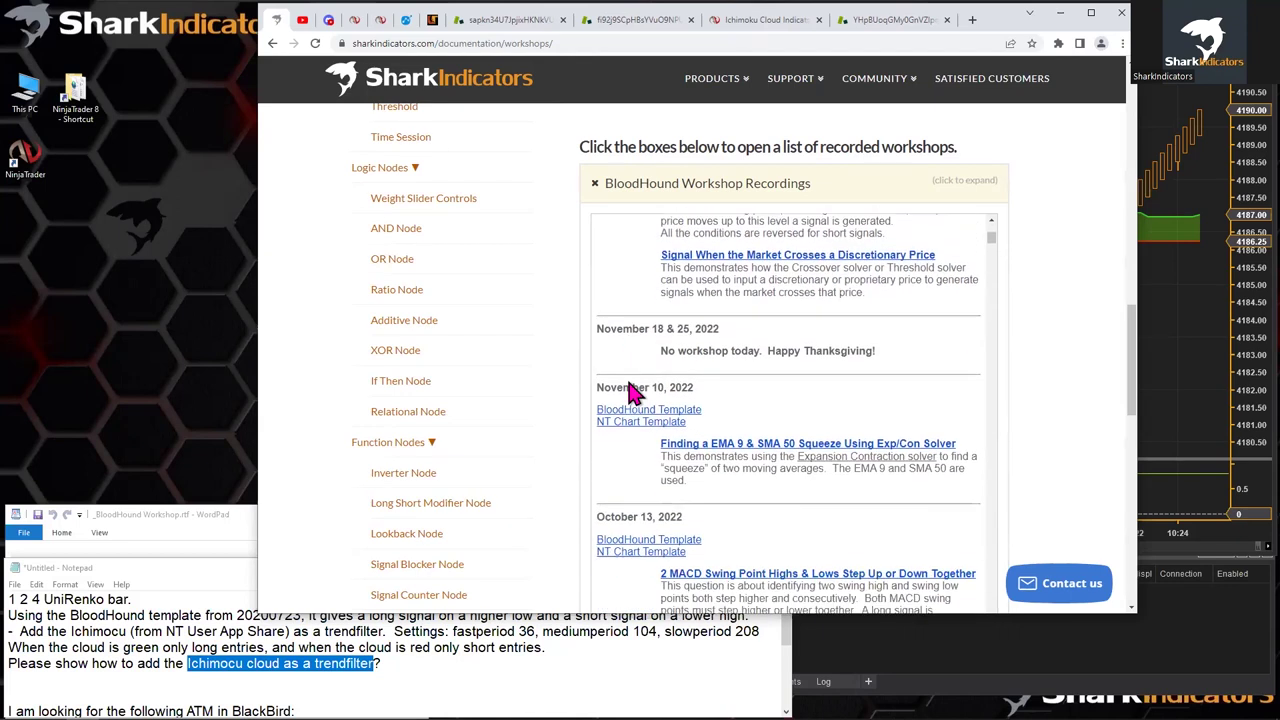
scroll(630, 390, down, 1)
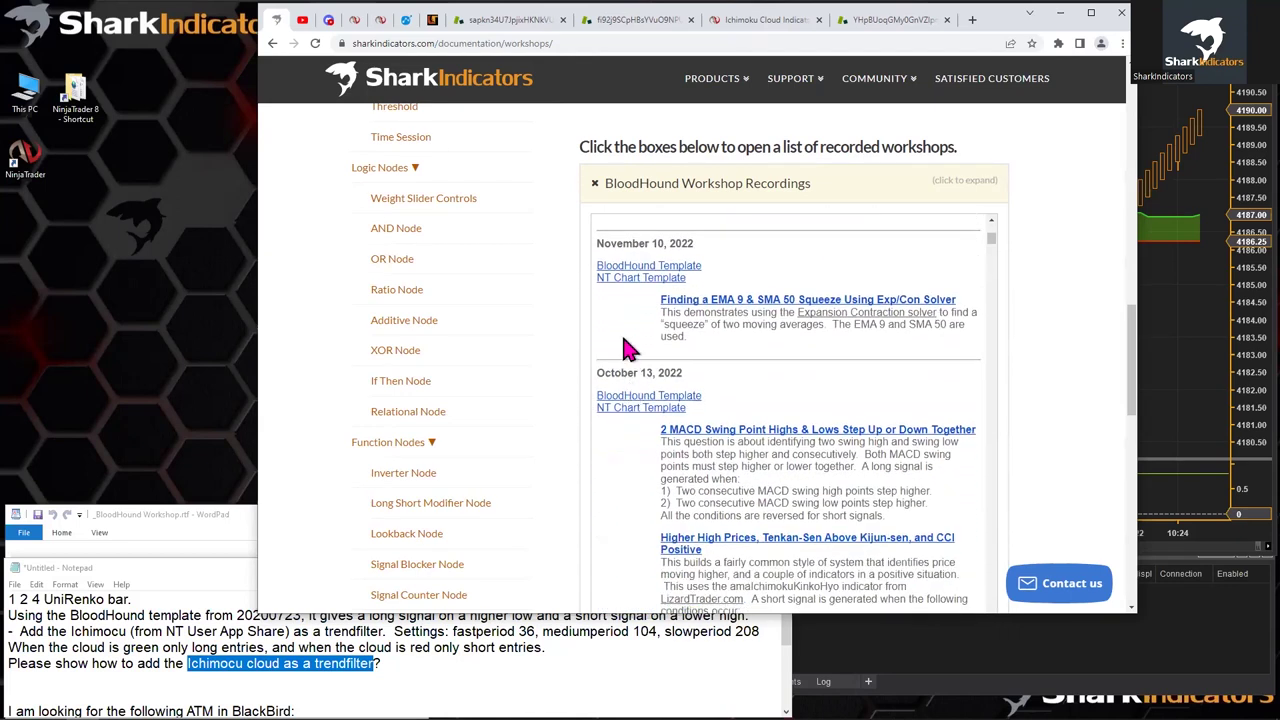
scroll(624, 345, down, 4)
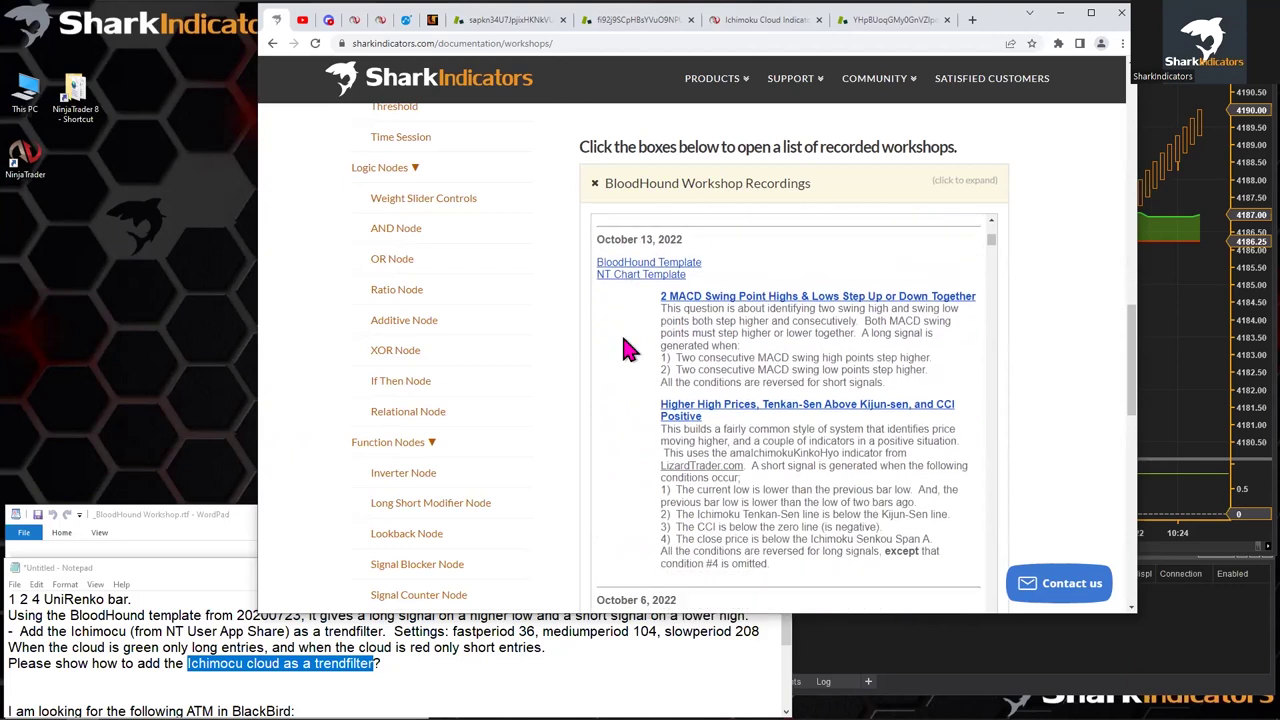
scroll(624, 345, down, 7)
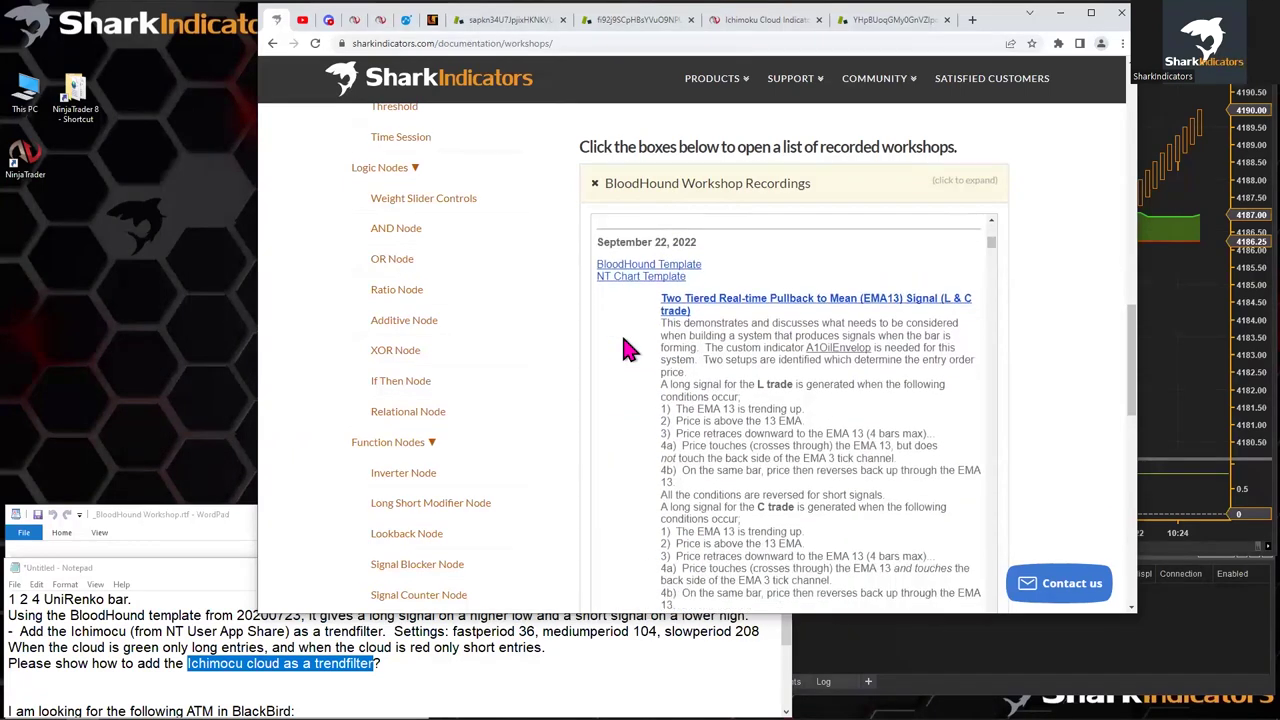
scroll(624, 345, down, 8)
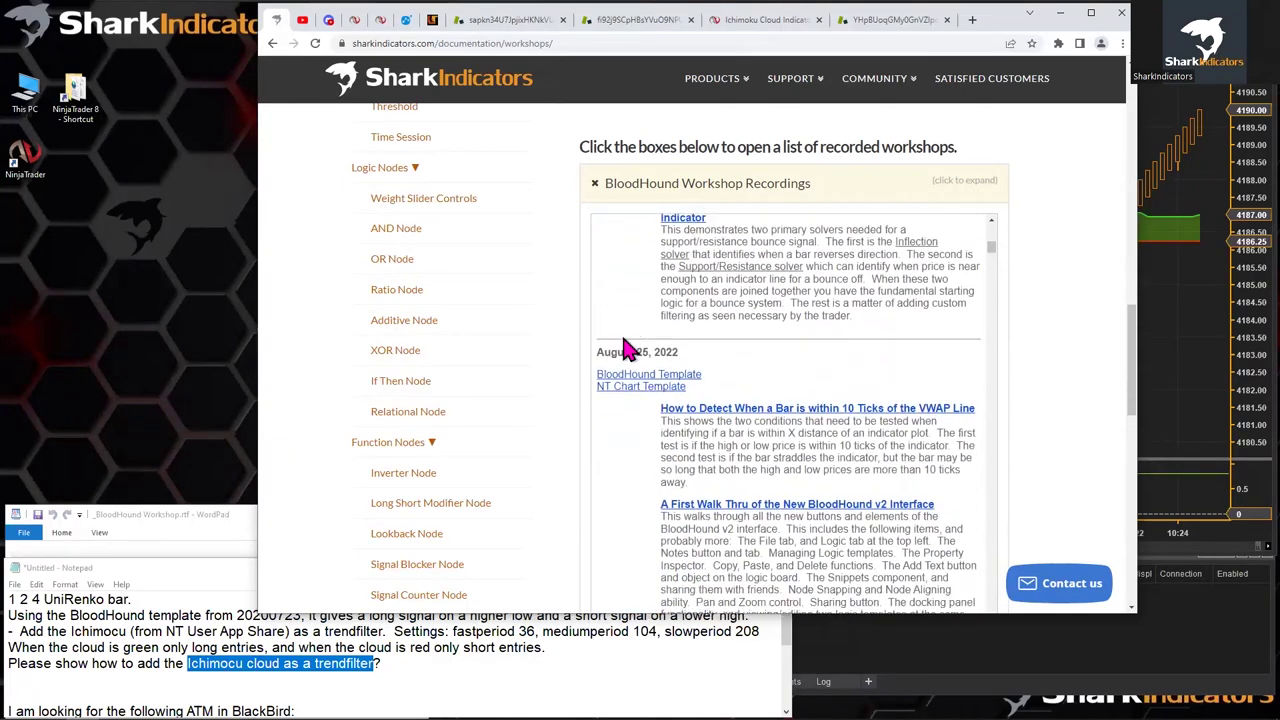
scroll(627, 348, down, 10)
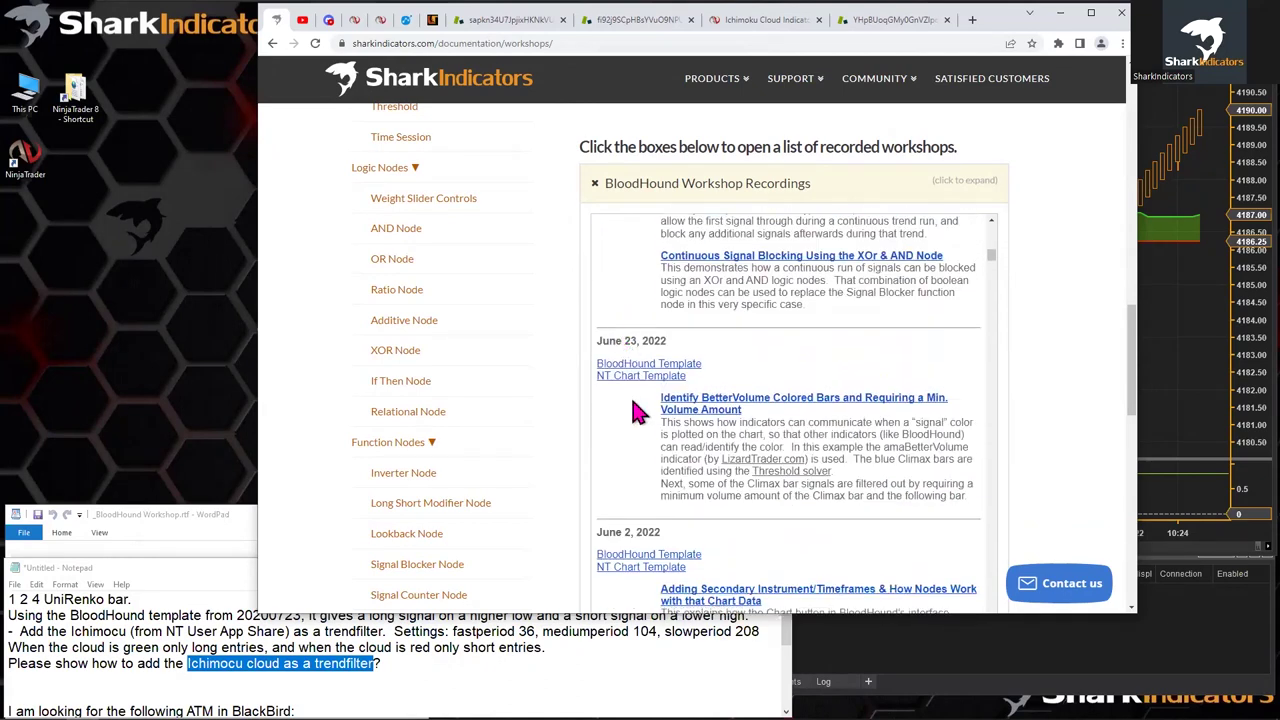
scroll(630, 396, down, 2)
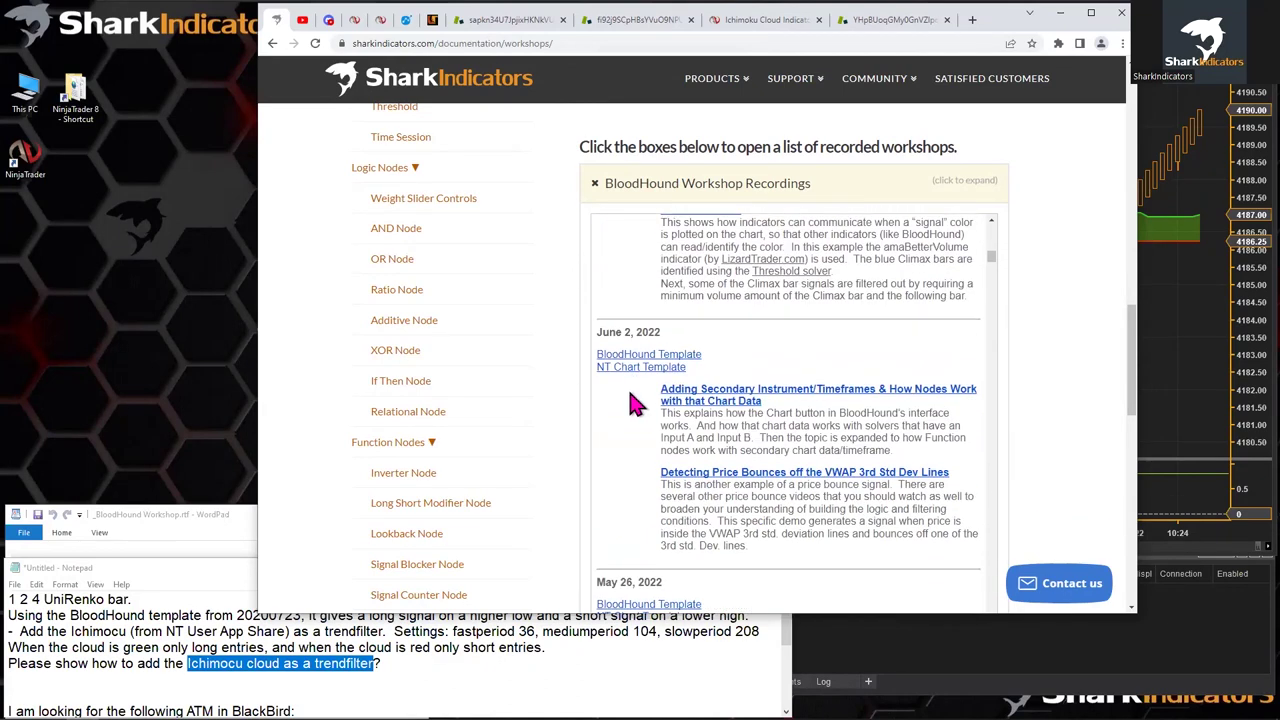
scroll(630, 396, down, 8)
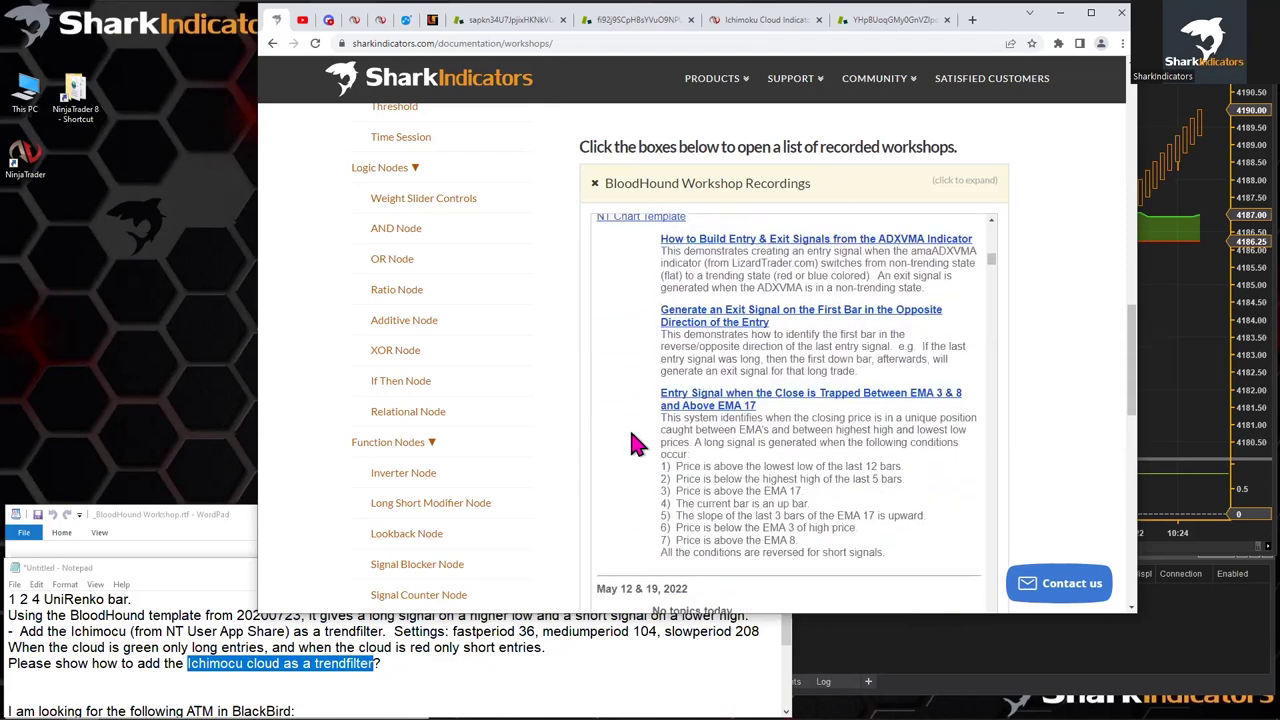
scroll(636, 444, down, 5)
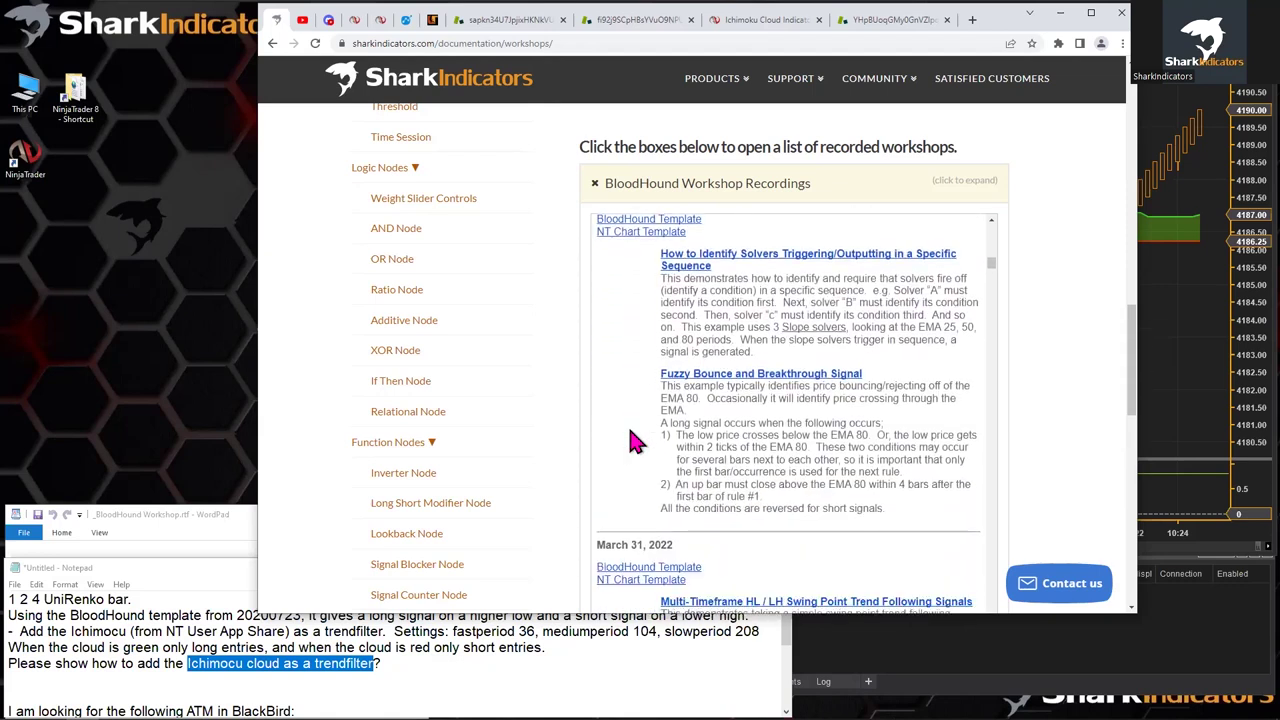
scroll(632, 440, down, 6)
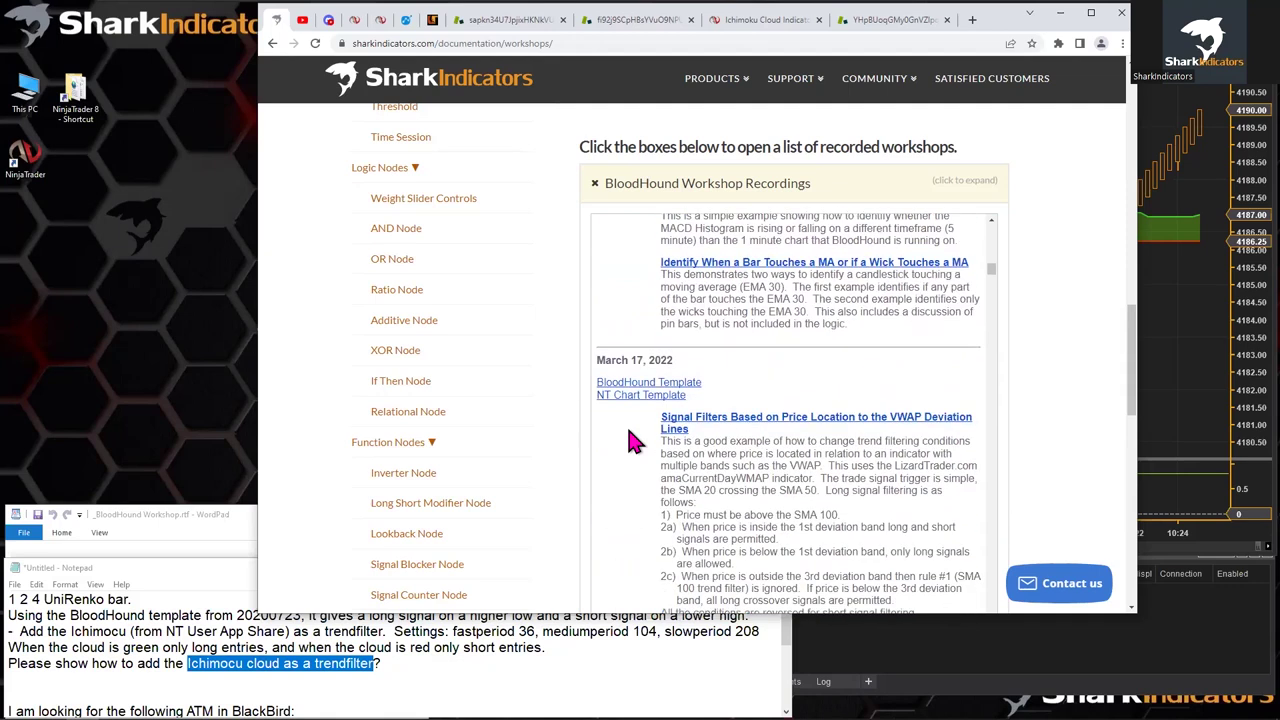
scroll(632, 440, down, 4)
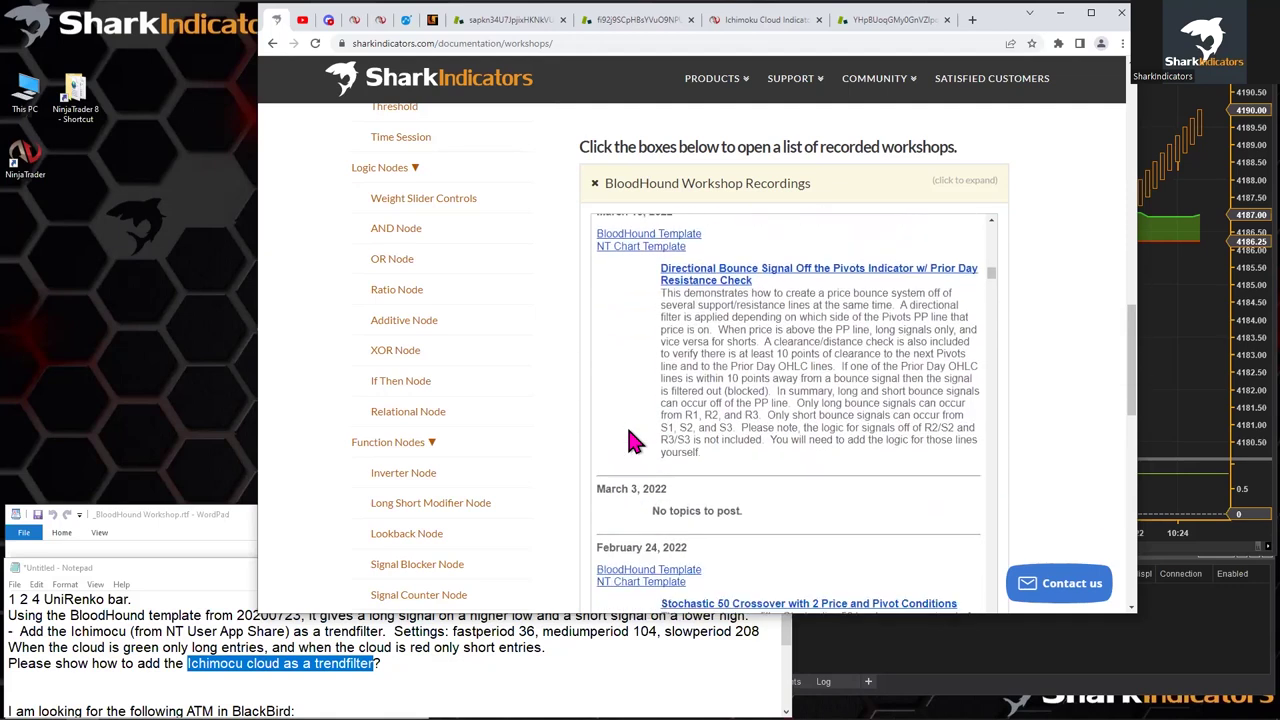
scroll(636, 440, down, 1)
scroll(660, 300, up, 3)
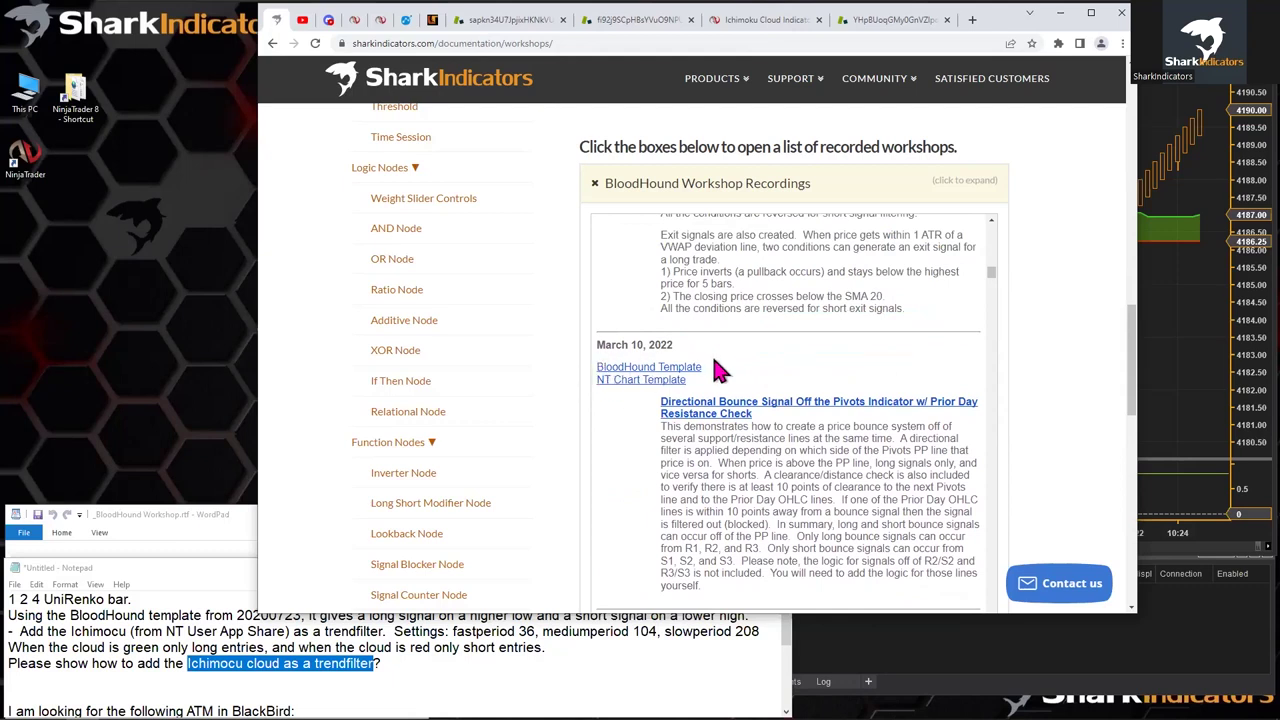
- Mark the BloodHound Template and NT Chart Template links under March 10, 2022, and return to the start of the recordings list
triple_click(599, 367)
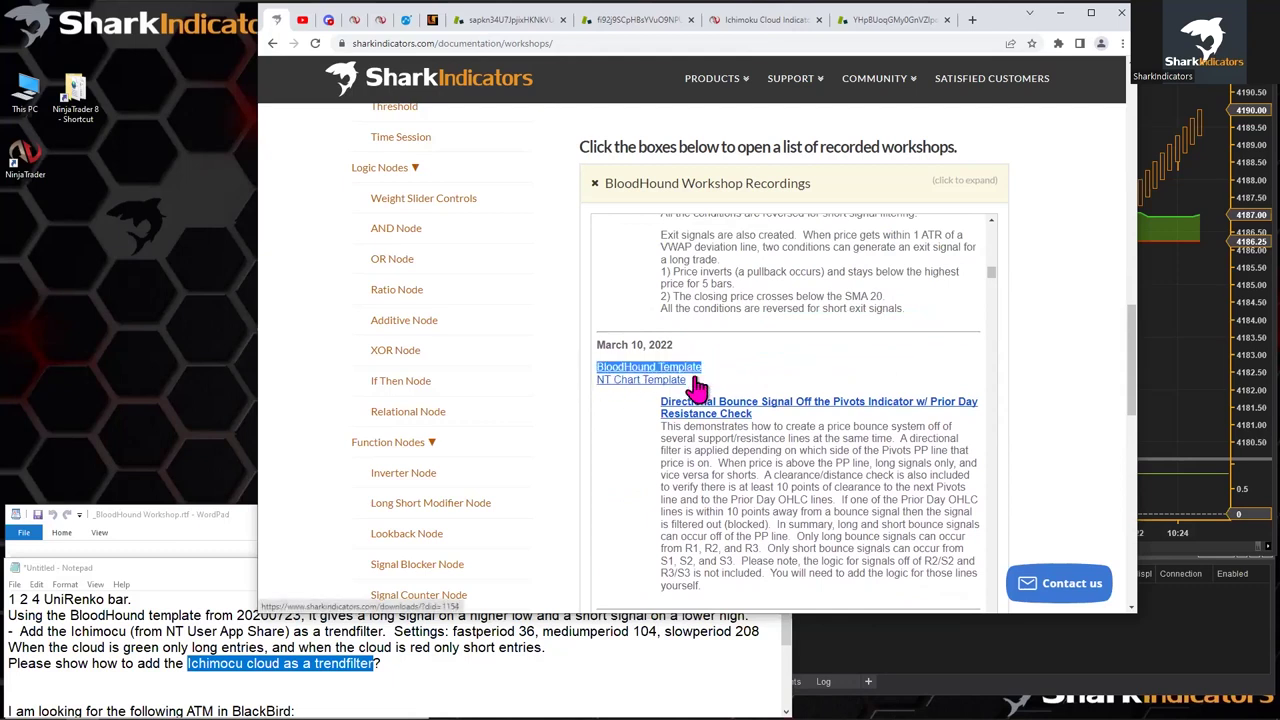
drag(687, 380, 618, 395)
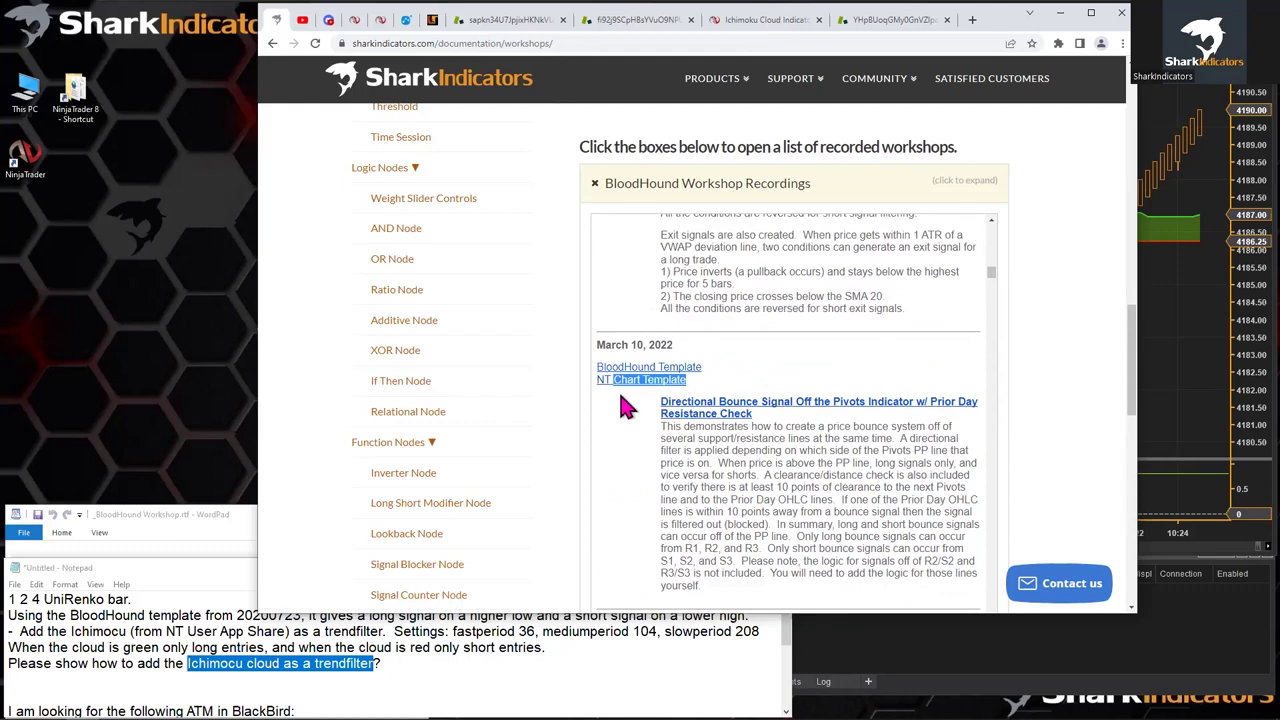
scroll(618, 389, up, 10)
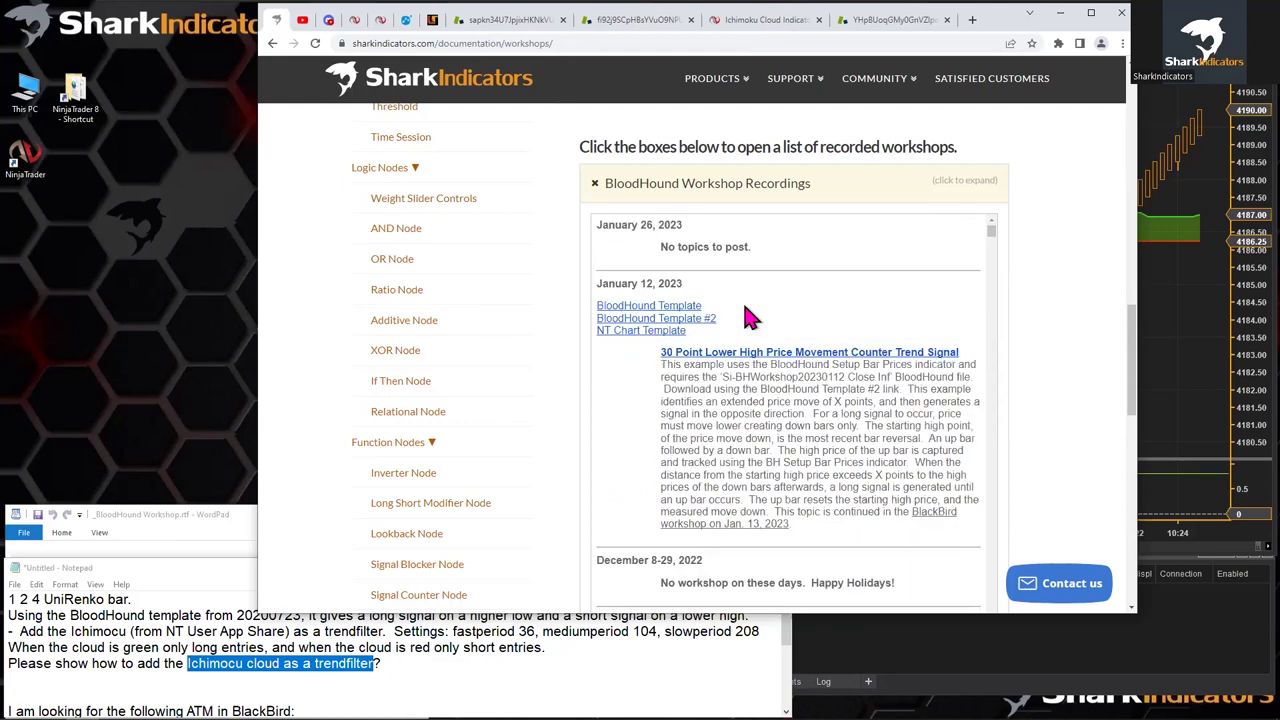
- Mark "Ichimoku" in the indicator download page's title, and with Chrome minimized mark "BloodHound template from 20200723" in the Notepad request
click(765, 20)
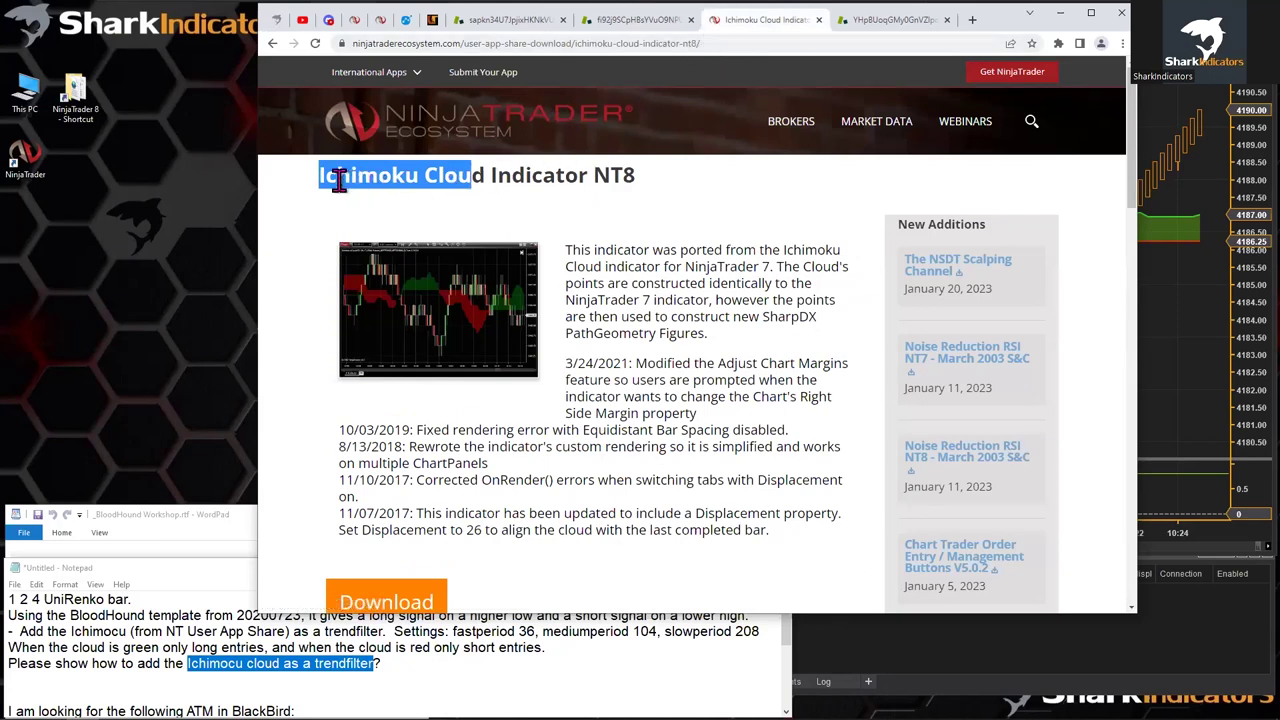
double_click(372, 180)
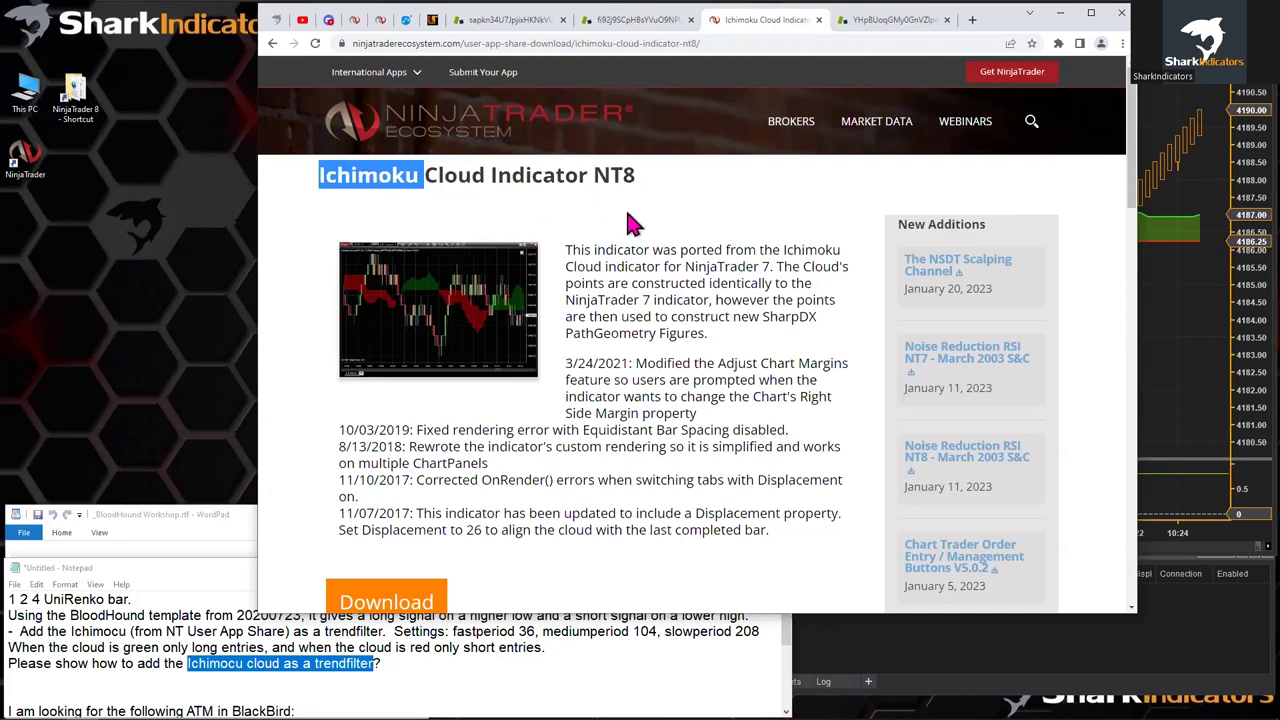
click(1062, 14)
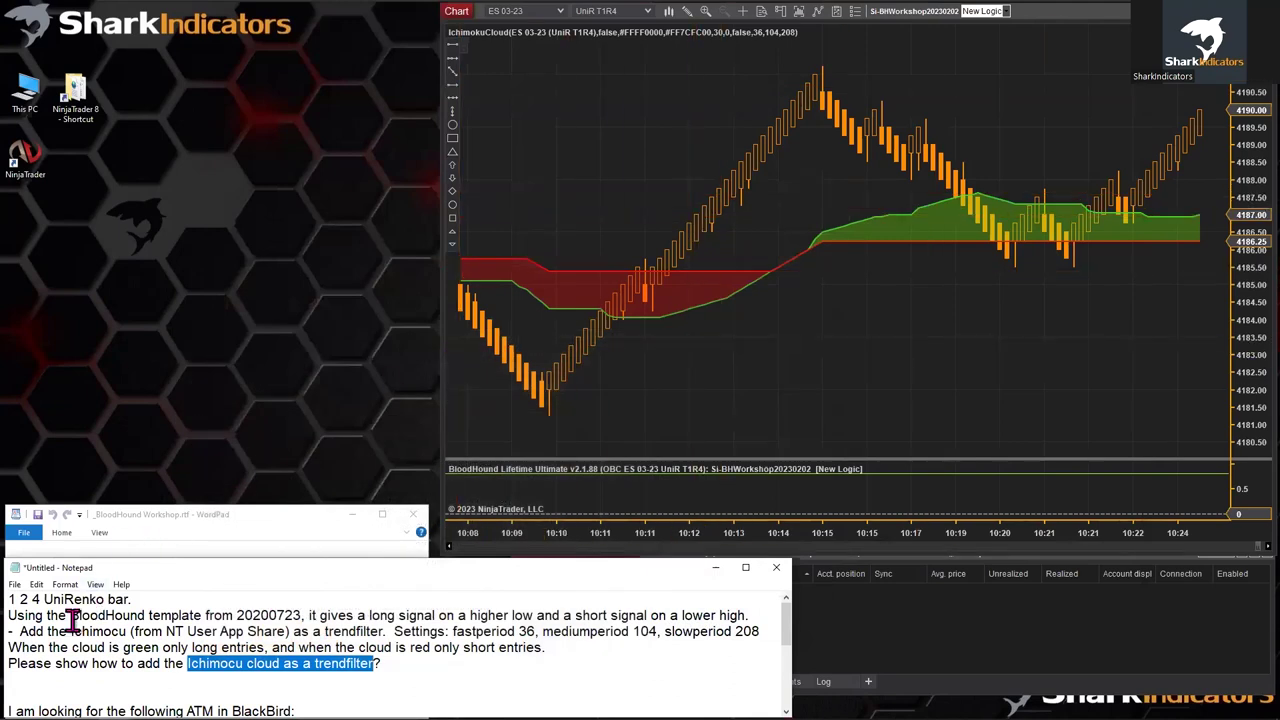
drag(72, 620, 295, 612)
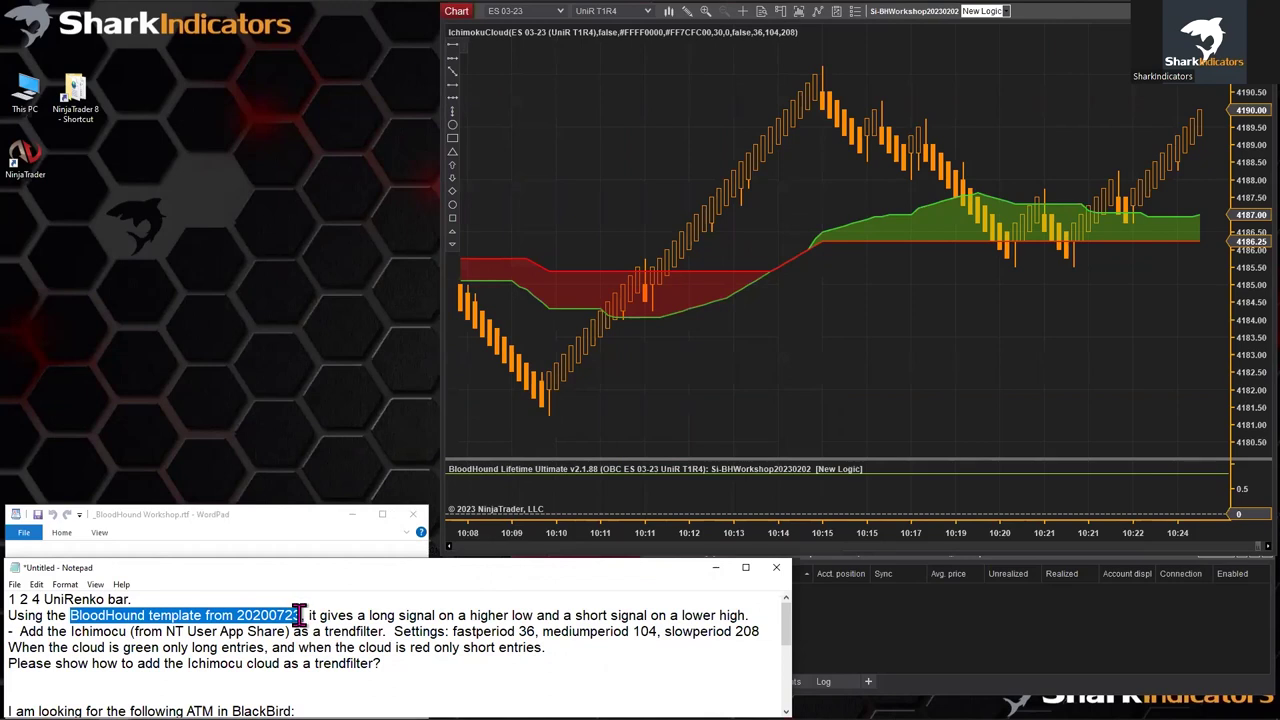
drag(298, 614, 303, 614)
- Bring up the YM 03-23 10 Range chart in NinjaTrader and widen its window over the neighbouring ES chart
click(116, 708)
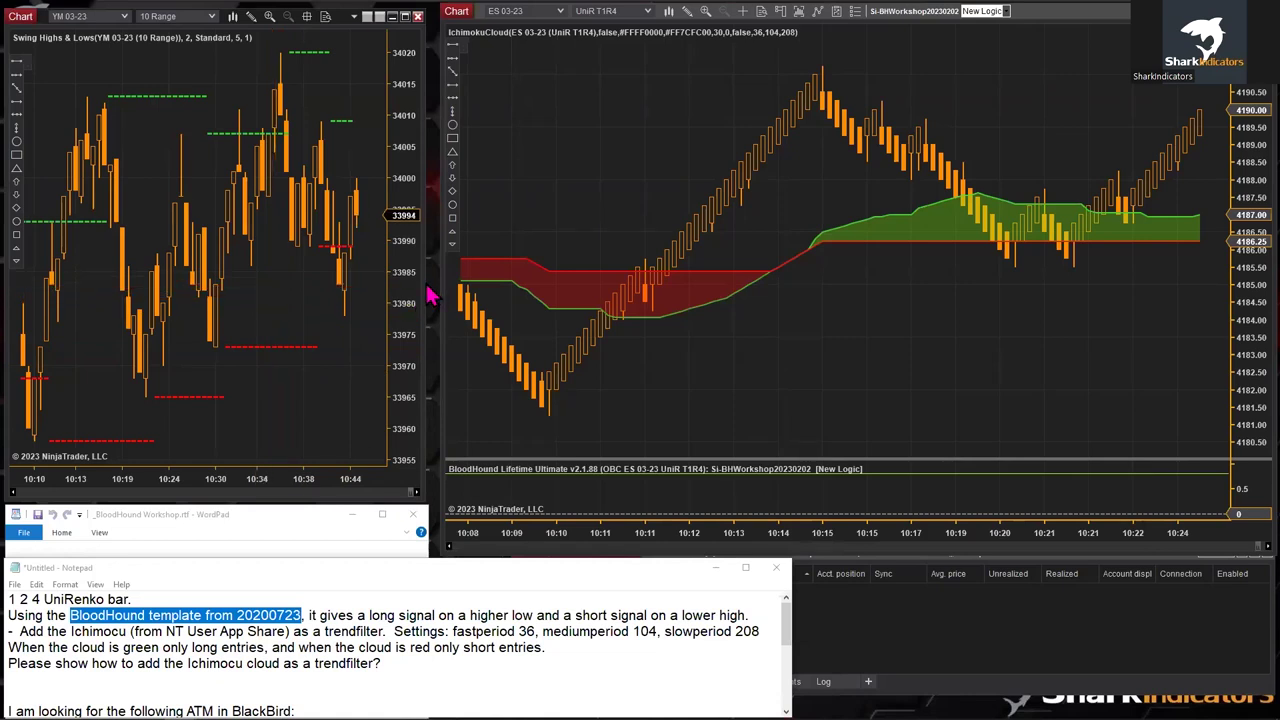
drag(430, 295, 748, 247)
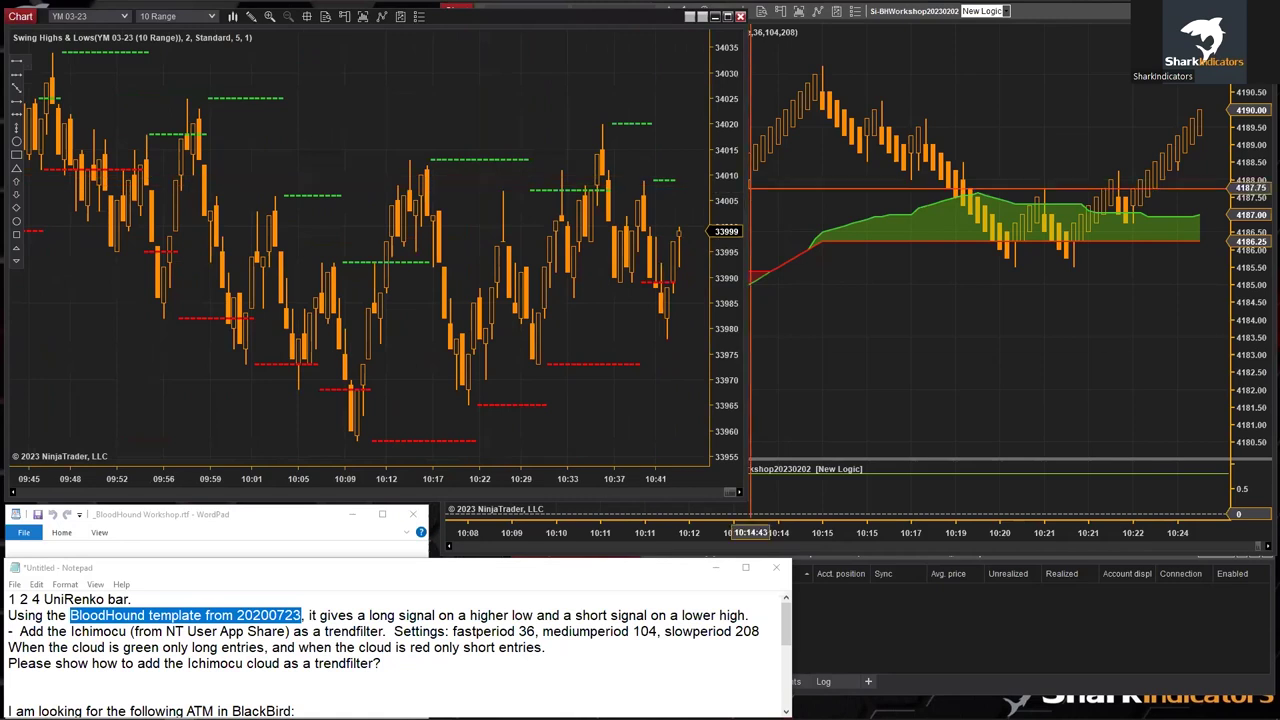
drag(748, 247, 785, 247)
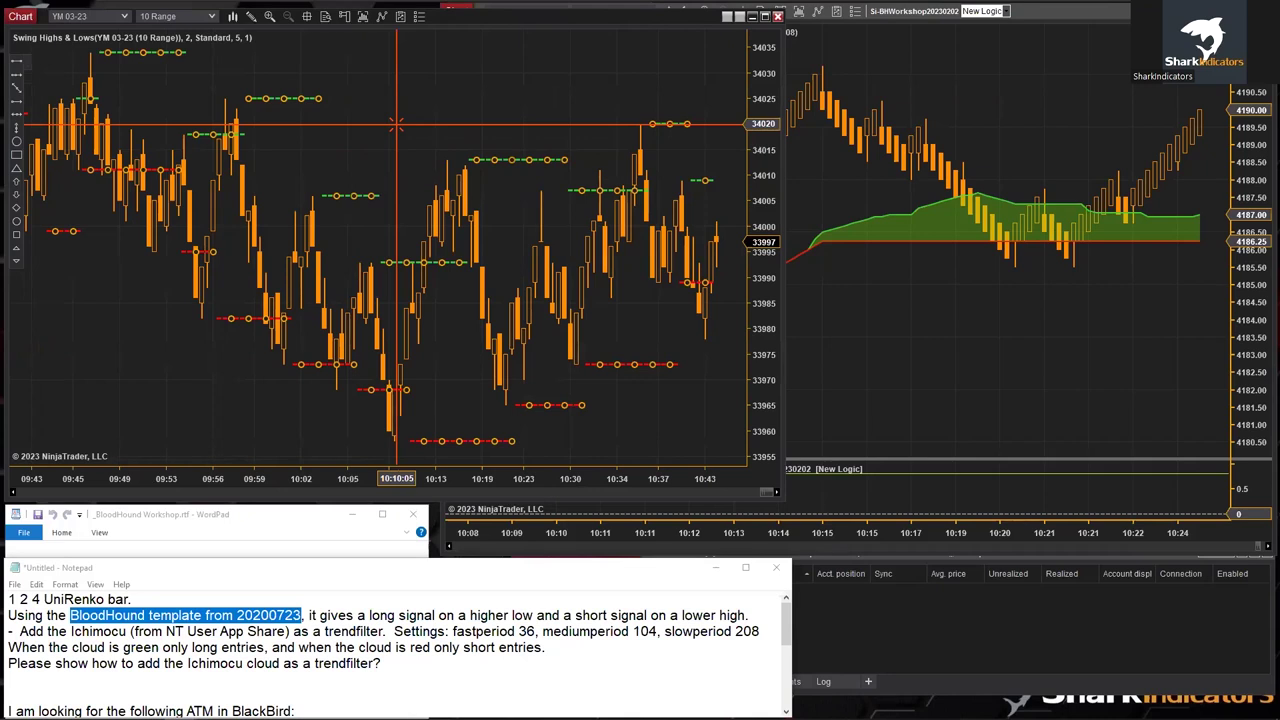
- Add the BloodHound Lifetime Ultimate indicator from the SharkIndicators folder to the YM 03-23 chart with its default settings
right_click(391, 86)
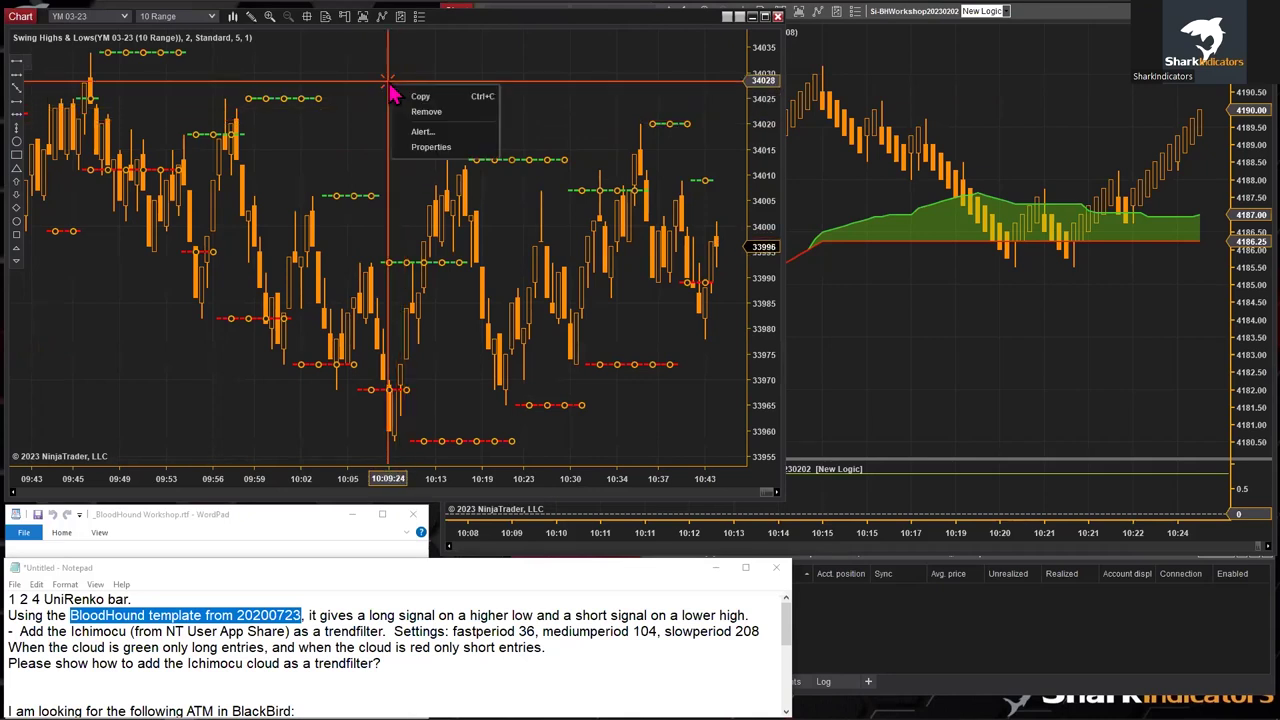
click(376, 90)
right_click(380, 88)
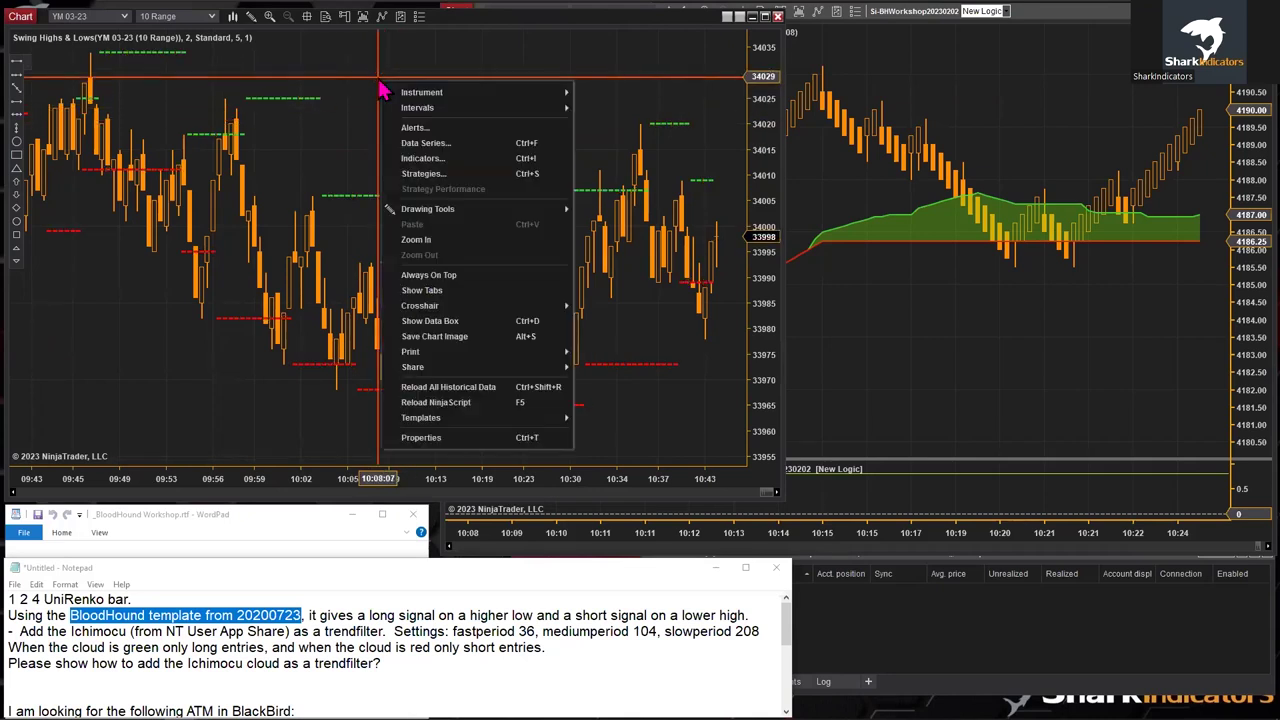
click(422, 158)
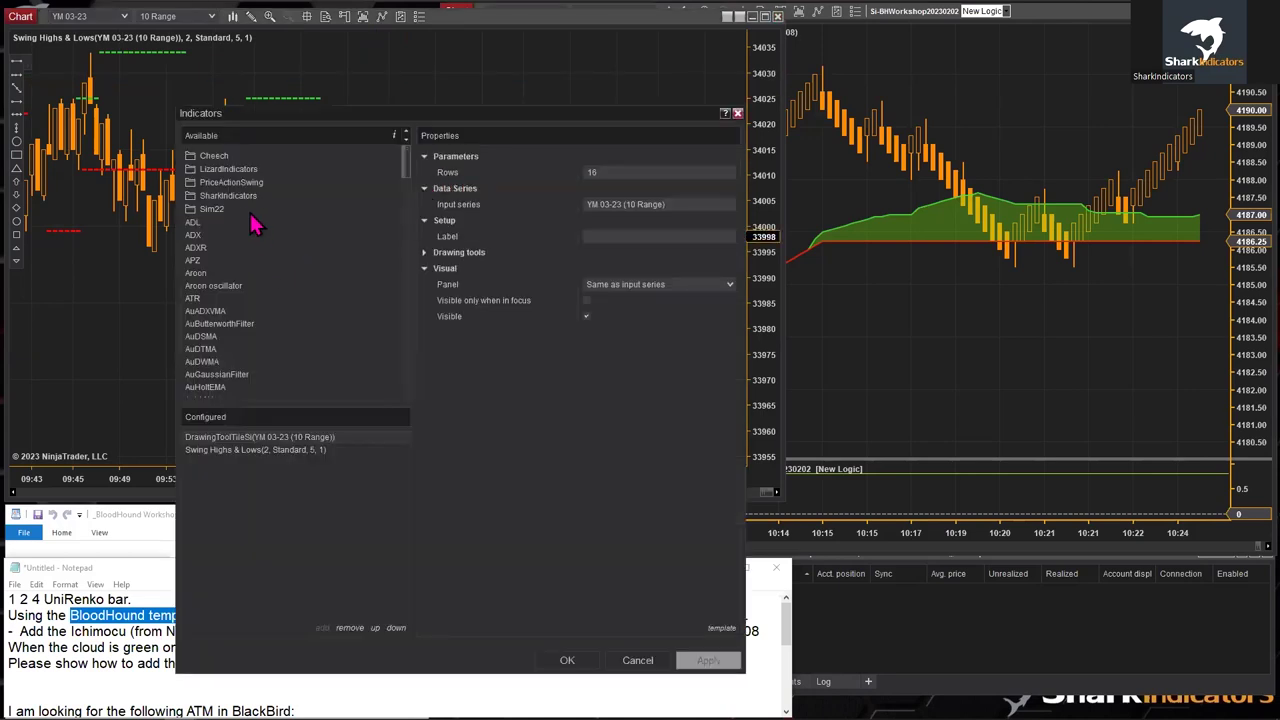
click(237, 197)
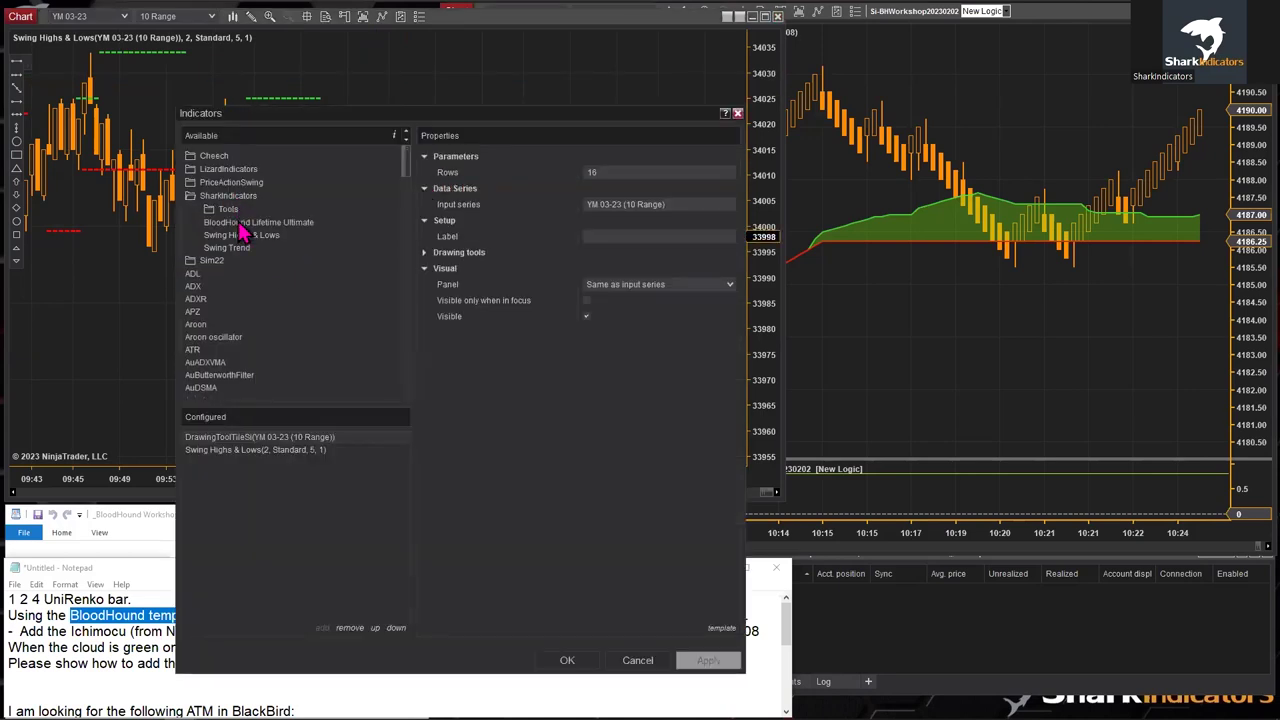
double_click(240, 223)
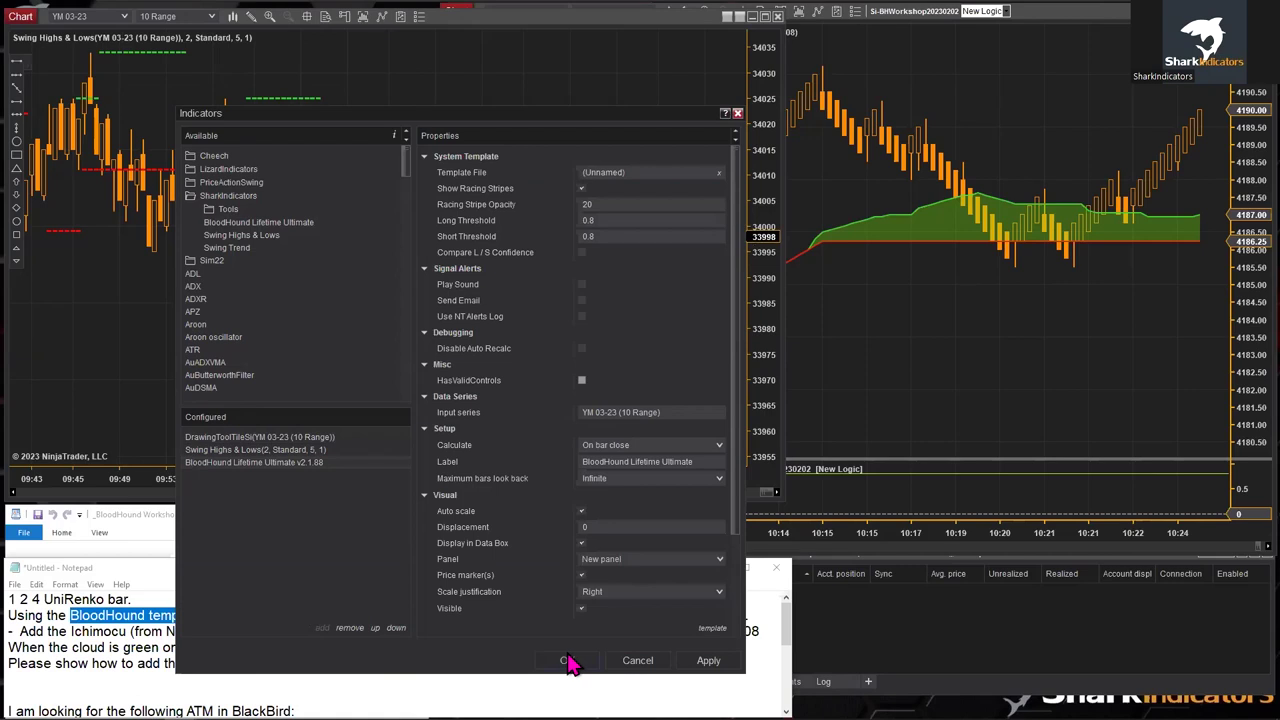
click(567, 661)
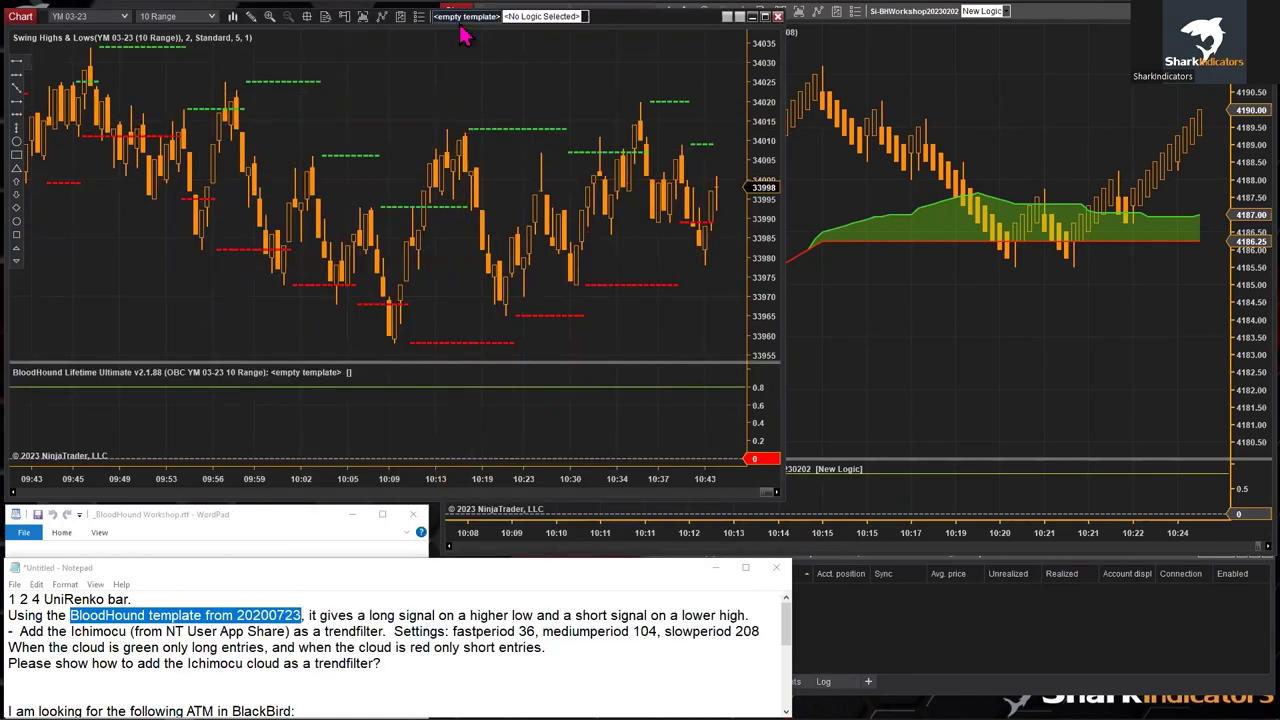
- Load the template Si-BHWorkshop20200723.bht into BloodHound on the YM 03-23 chart
click(458, 14)
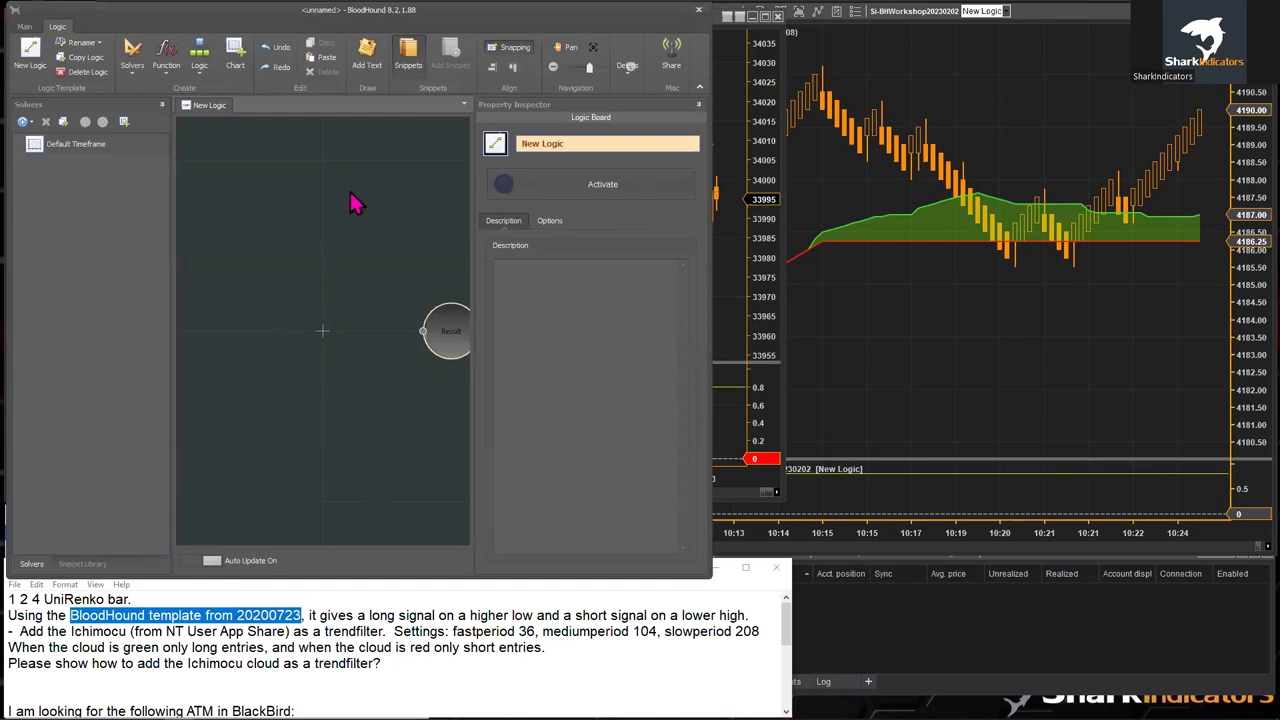
click(24, 26)
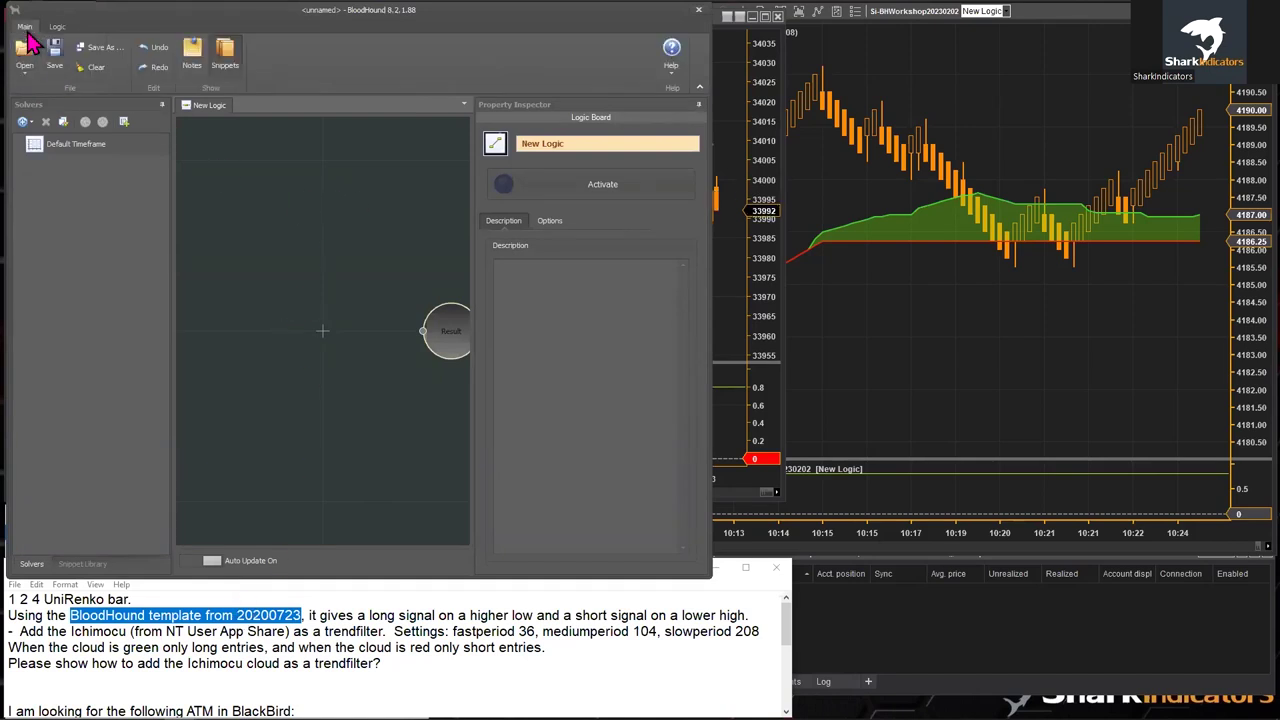
click(28, 62)
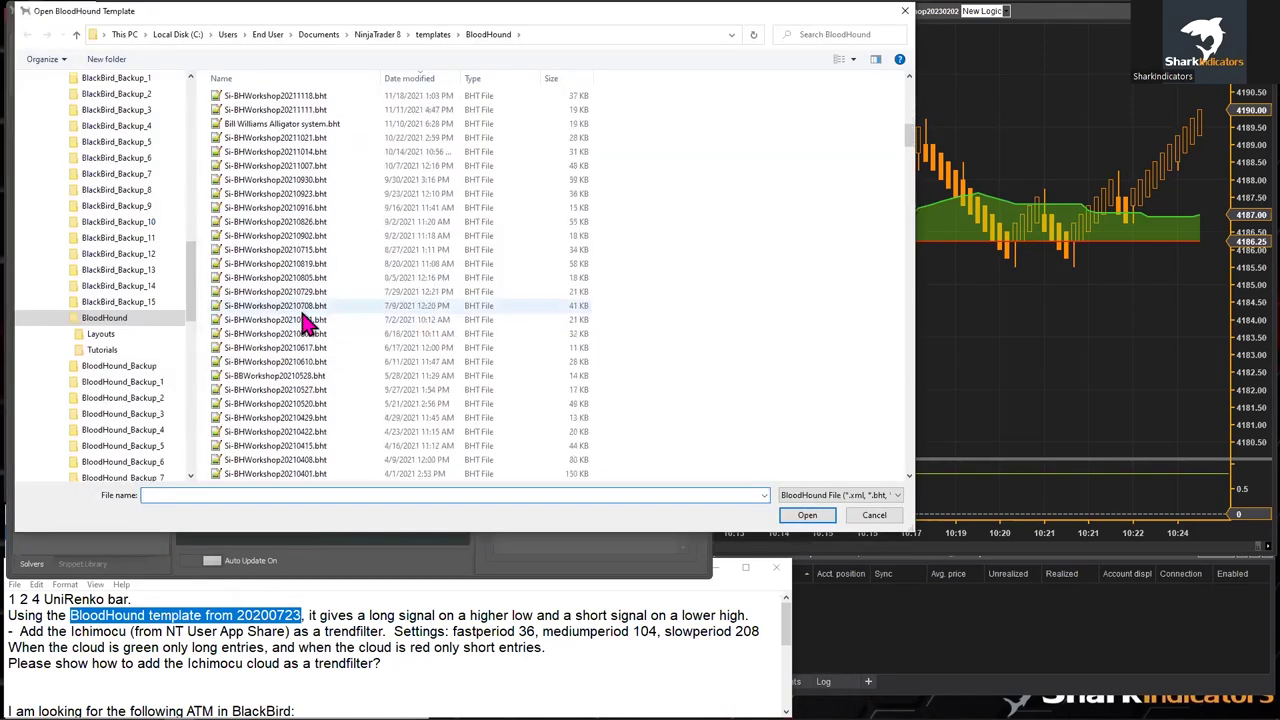
scroll(301, 316, down, 9)
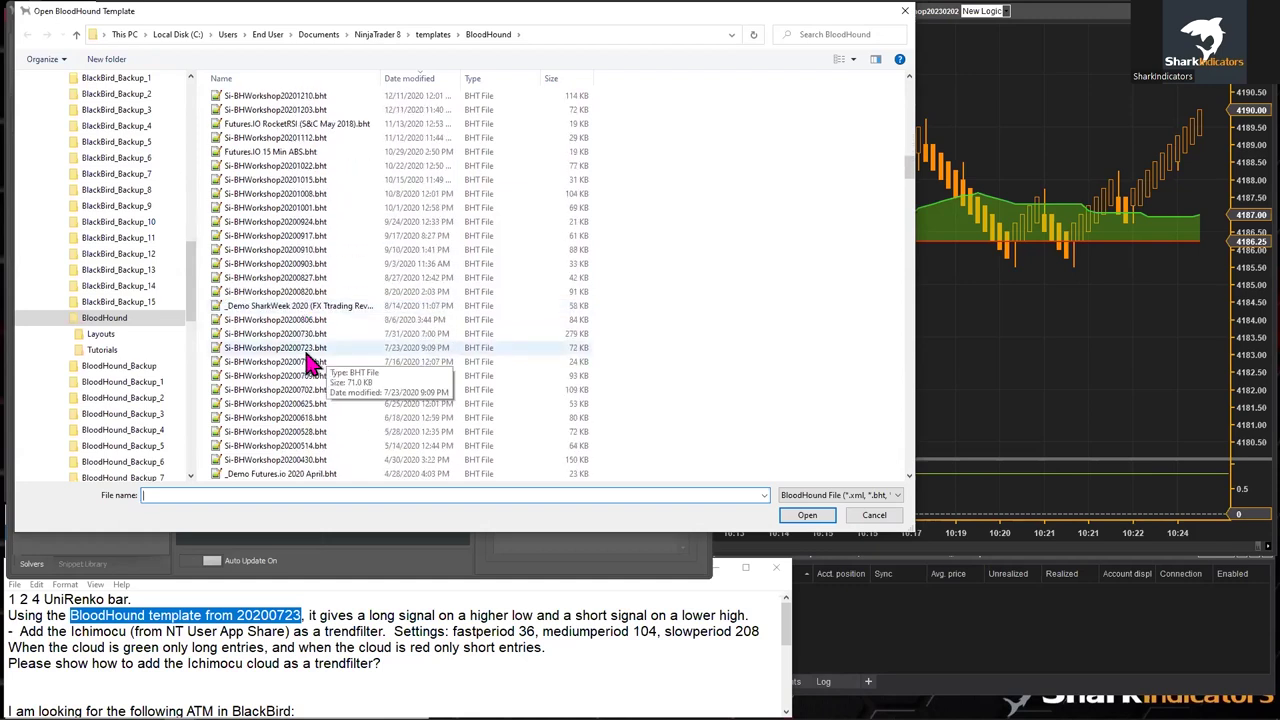
click(299, 348)
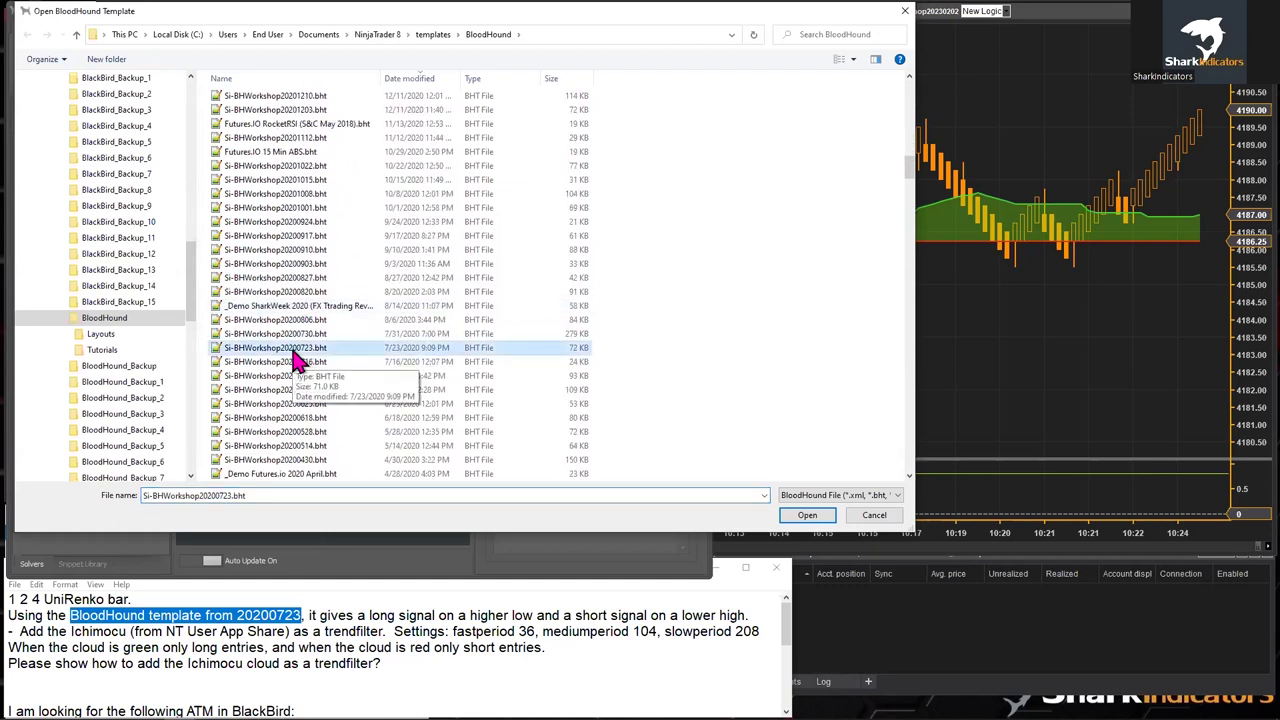
double_click(217, 352)
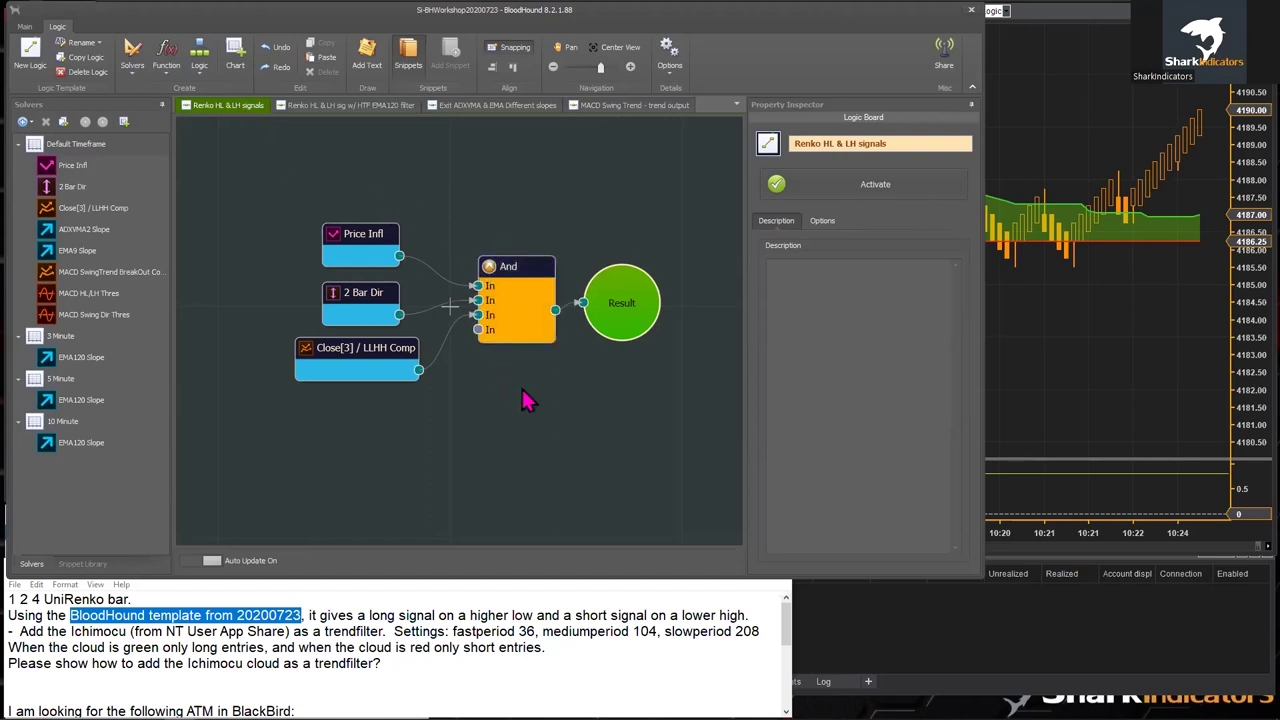
- Copy the Price Infl, 2 Bar Dir, Close[3] / LLHH Comp and And nodes from the Renko HL & LH signals logic
drag(522, 400, 260, 187)
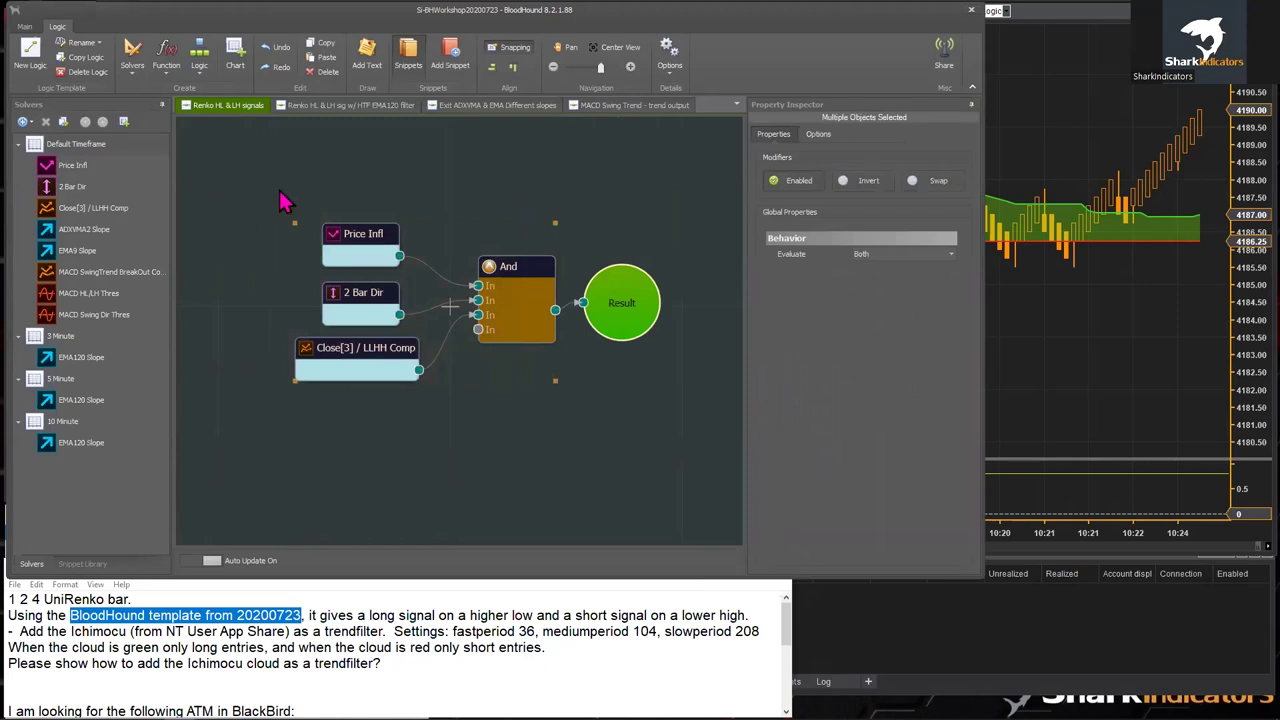
right_click(357, 248)
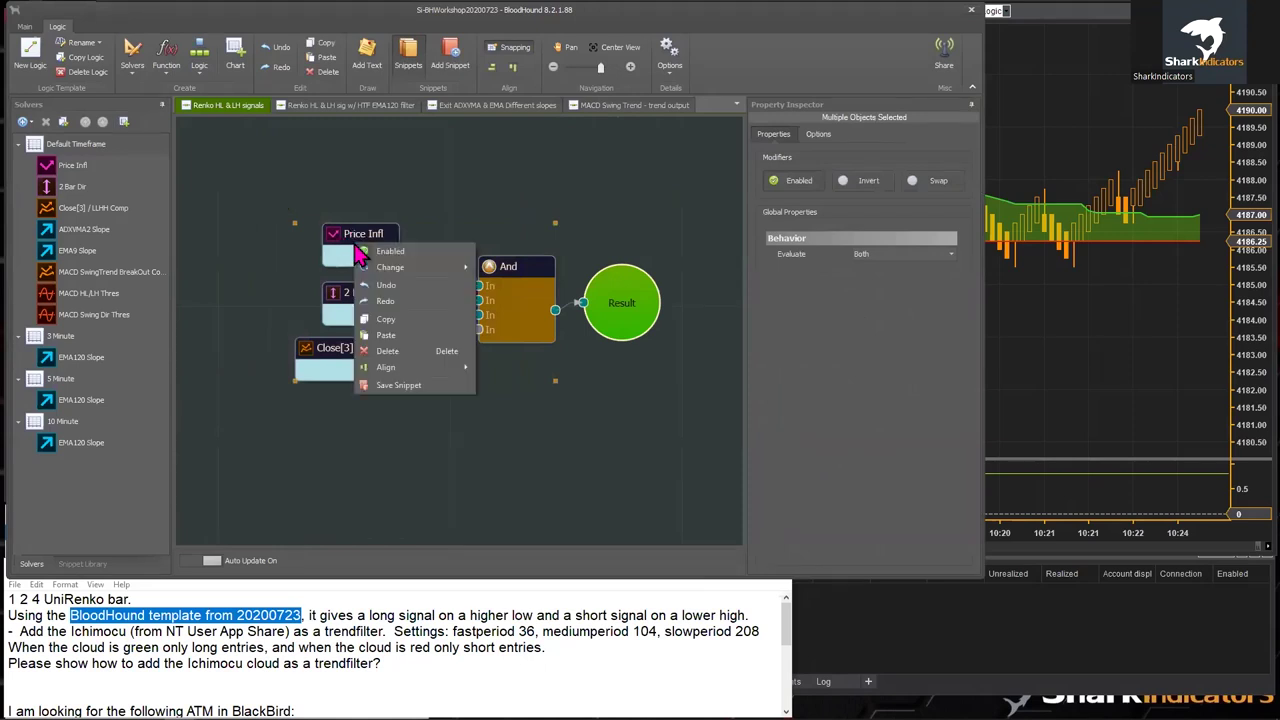
click(388, 319)
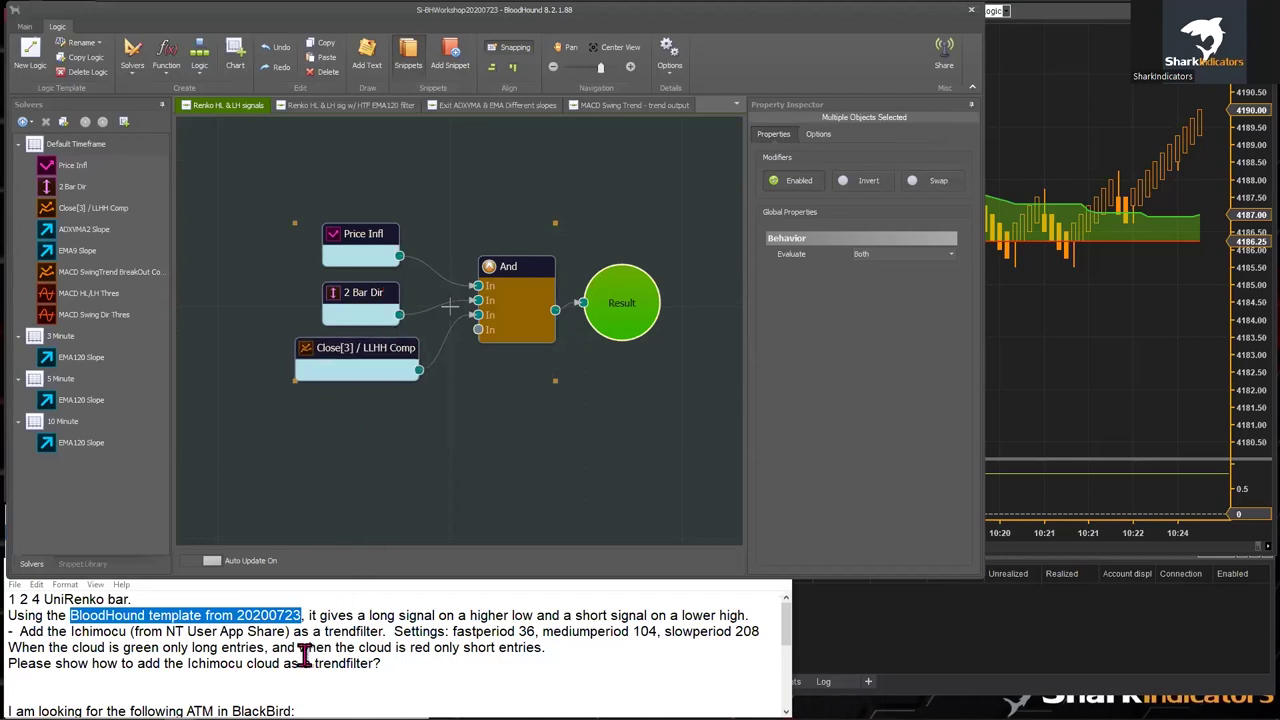
- Open a new blank Notepad window over the BloodHound editor and make it taller
mouse_move(100, 712)
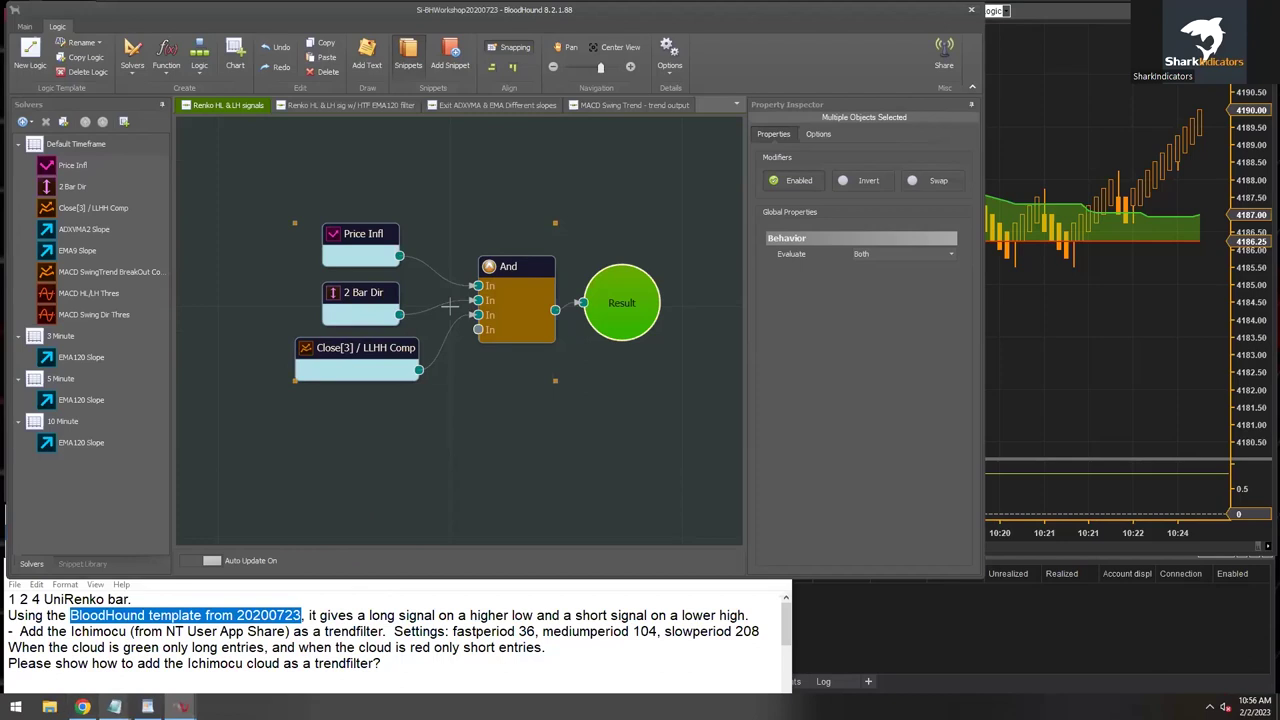
mouse_move(147, 707)
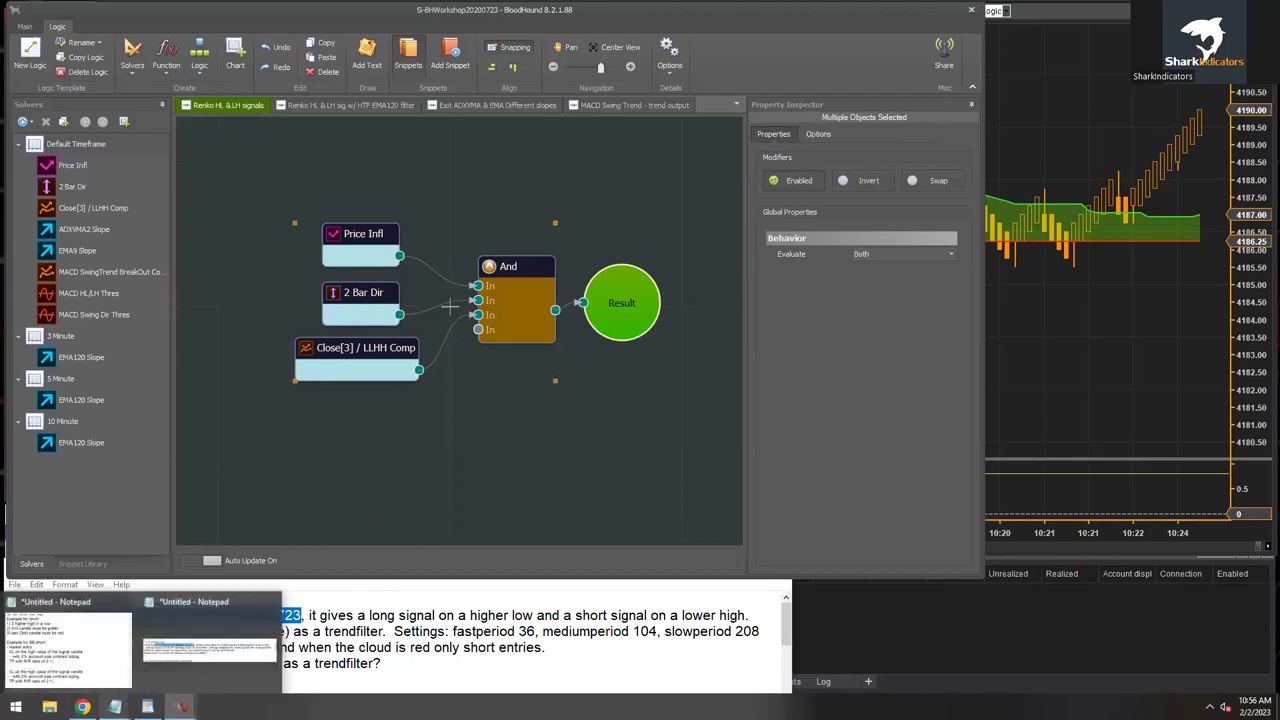
right_click(115, 707)
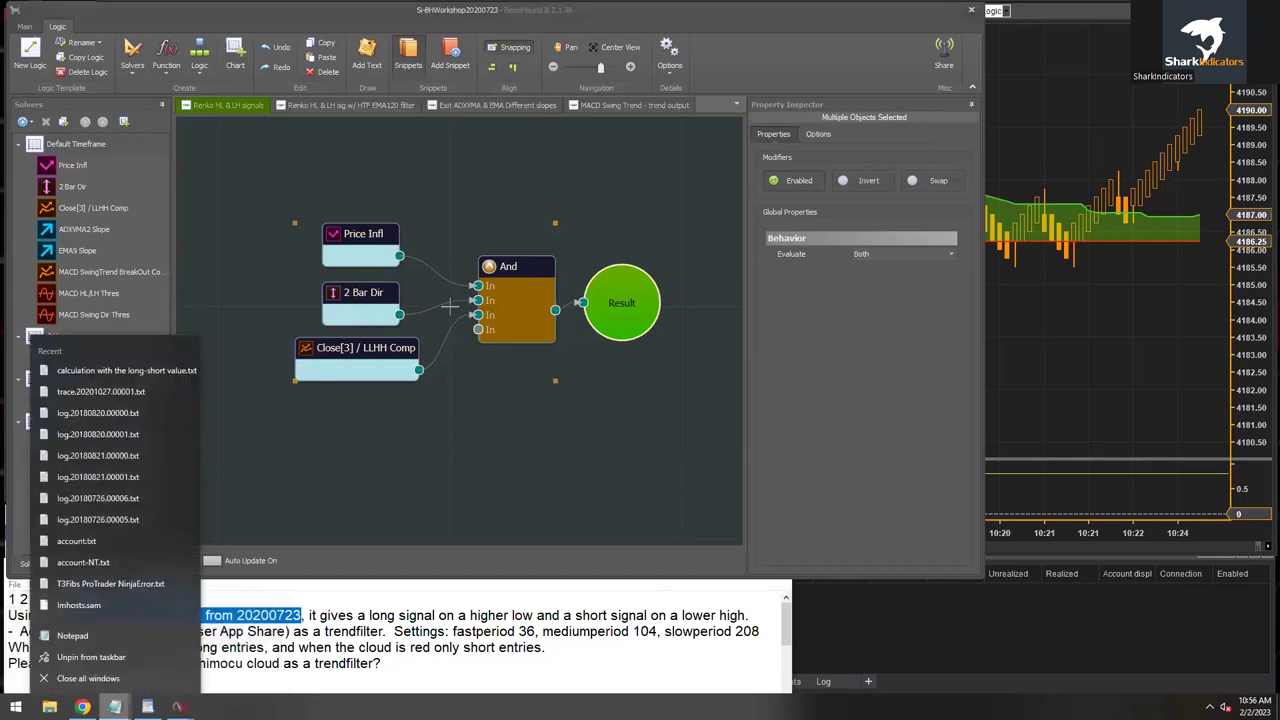
click(90, 637)
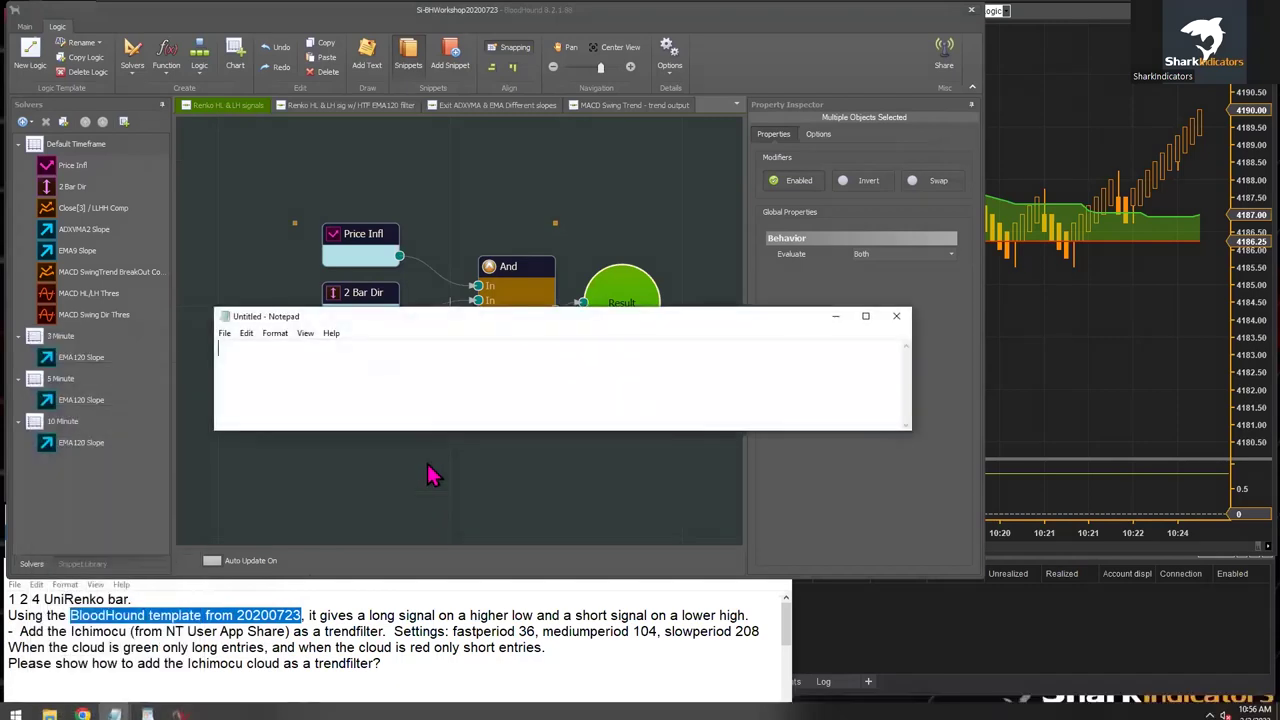
drag(437, 318, 689, 147)
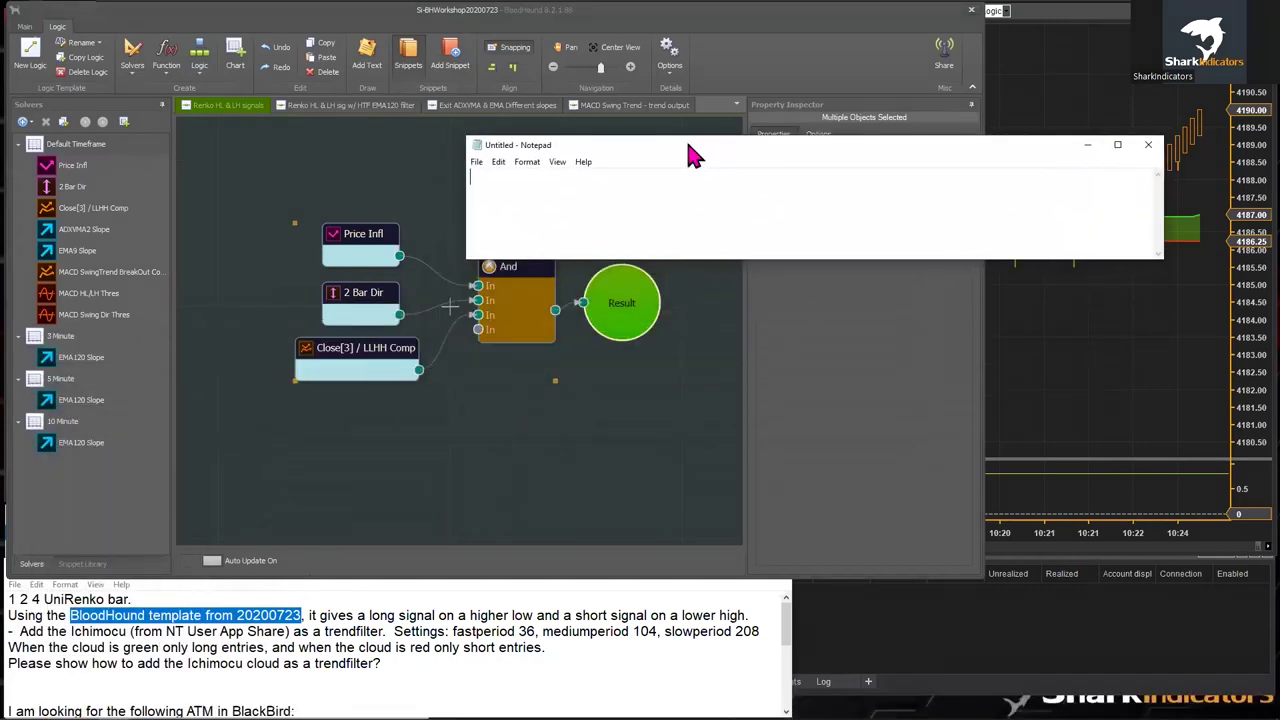
drag(703, 261, 694, 486)
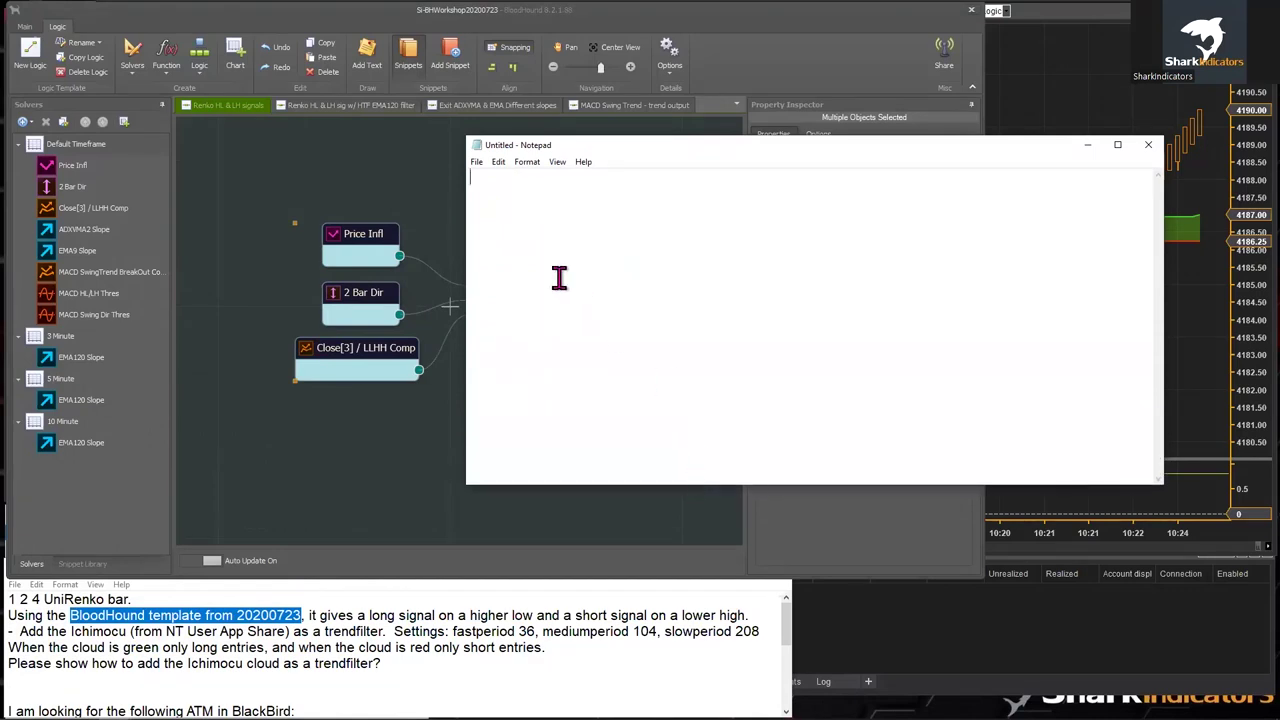
- Paste the copied BloodHound nodes into the blank Notepad document and go to the beginning of the XML
right_click(512, 195)
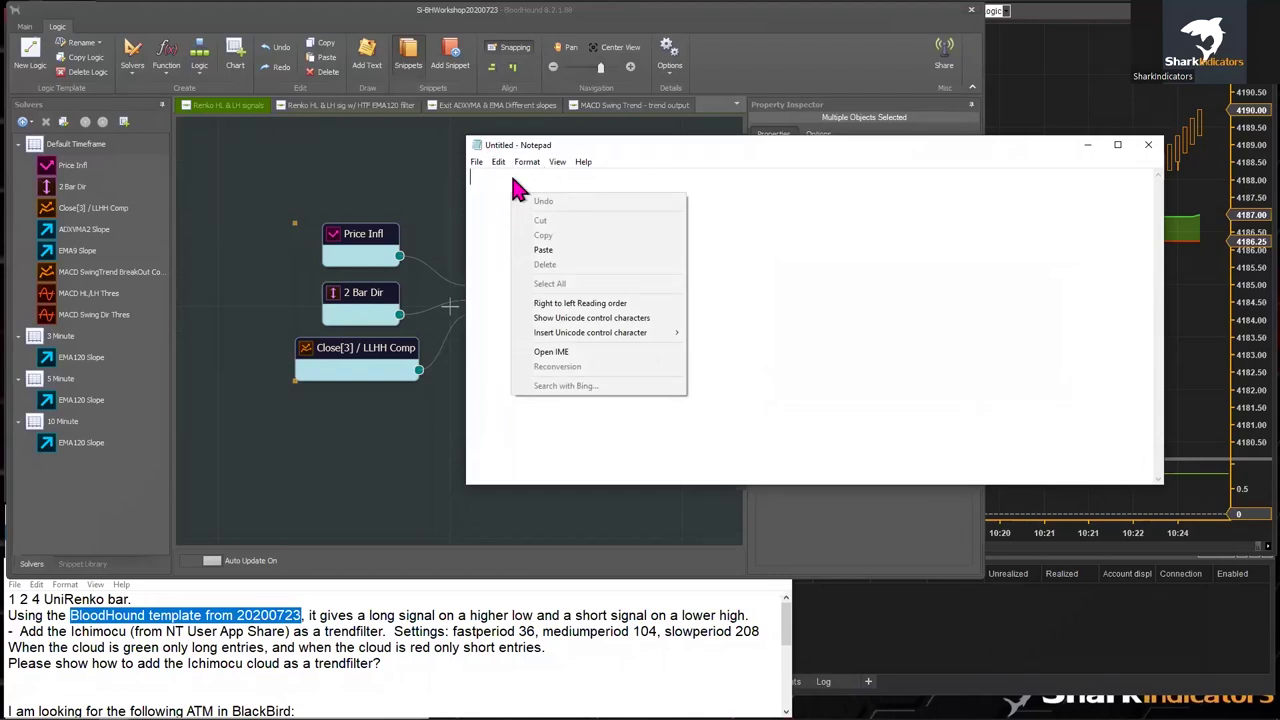
click(563, 250)
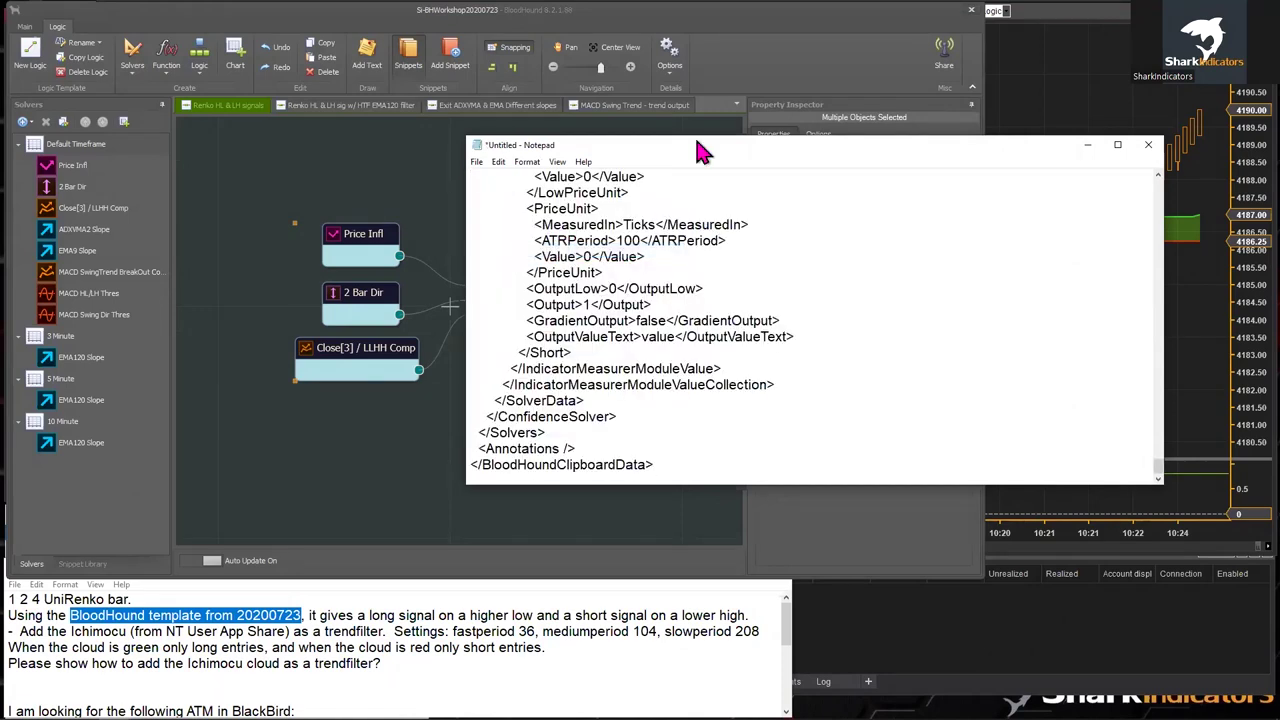
drag(697, 140, 700, 46)
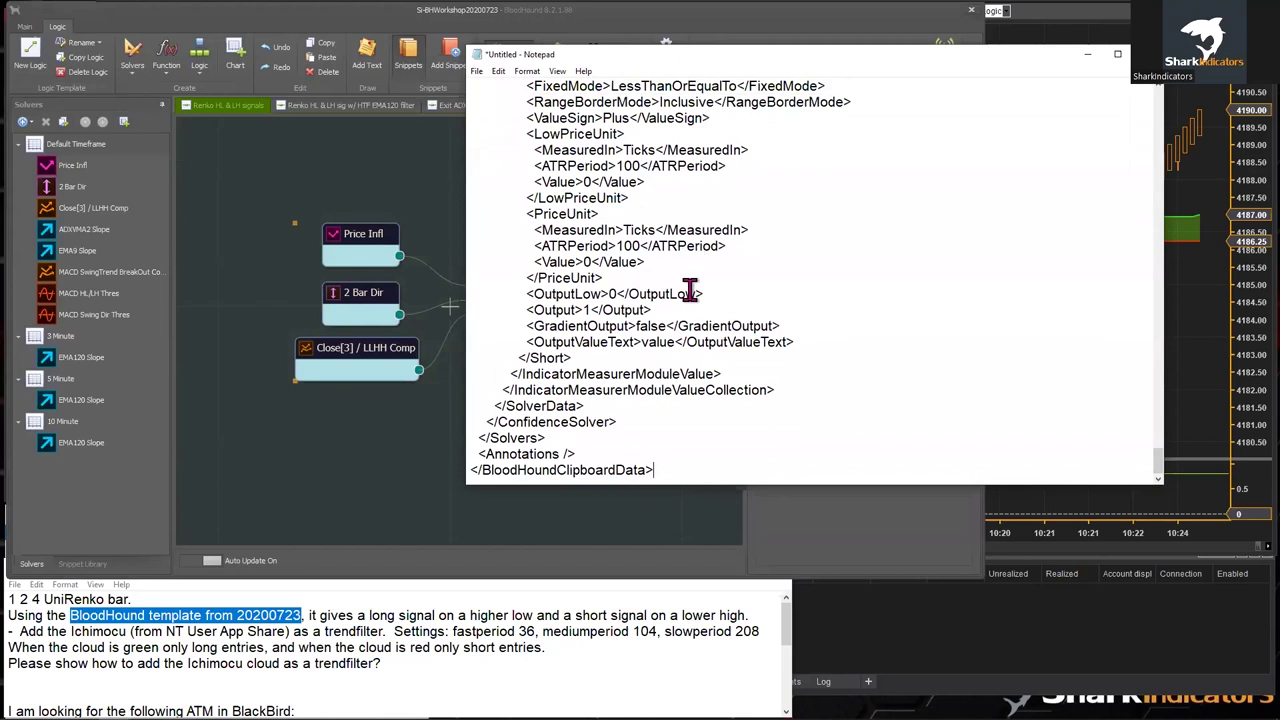
scroll(680, 320, up, 15)
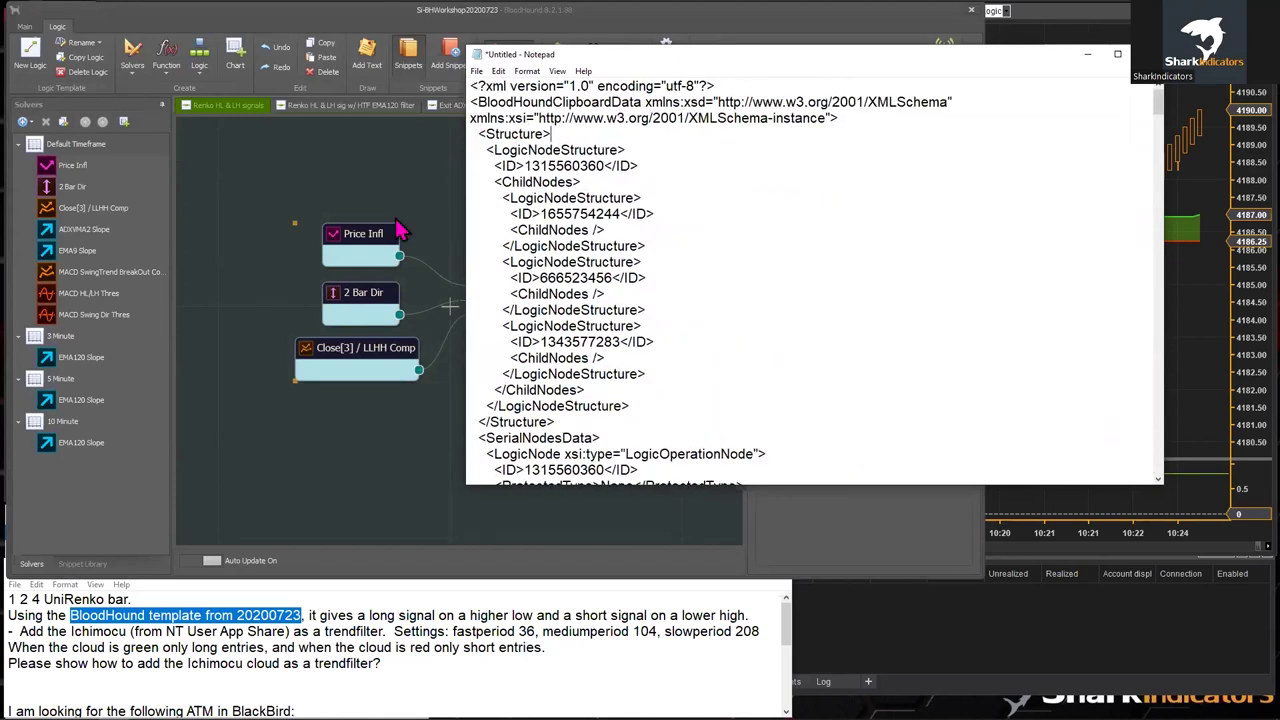
- Compare the BloodHound nodes with the pasted text, mark "xml version" in its first line, and close that Notepad window without saving
click(308, 24)
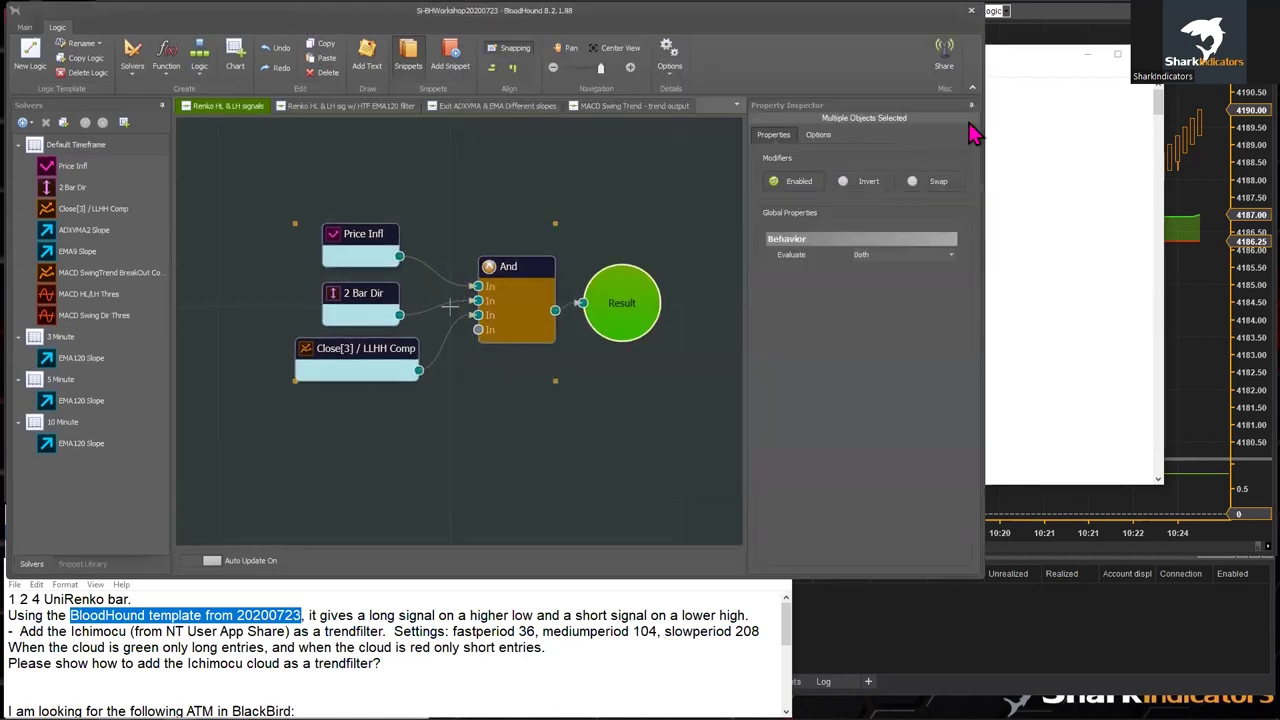
click(995, 92)
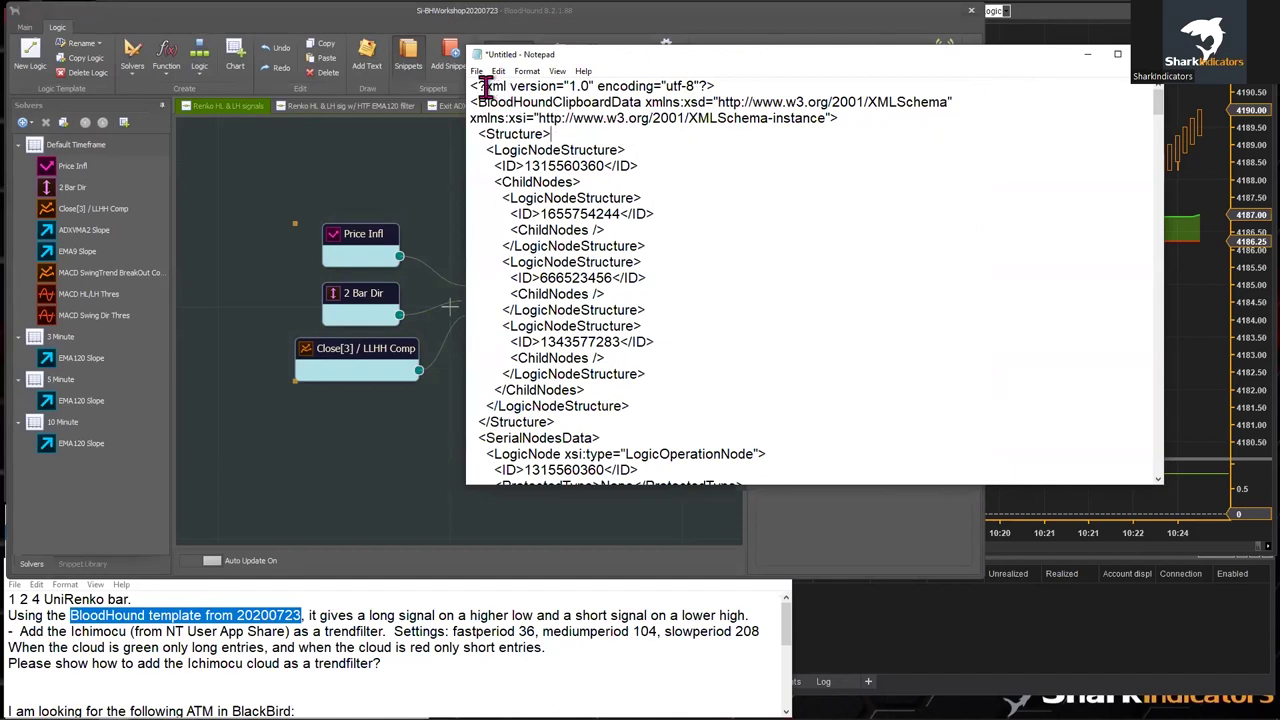
drag(485, 88, 557, 88)
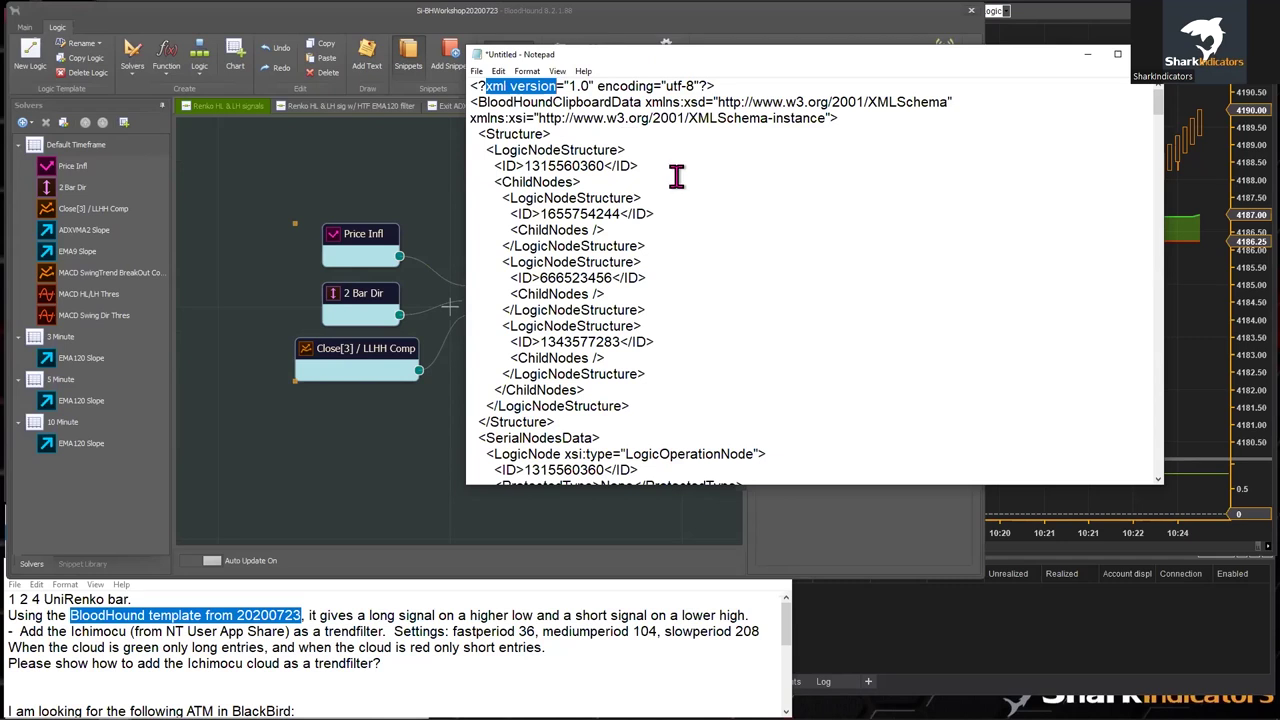
key(alt+F4)
click(657, 366)
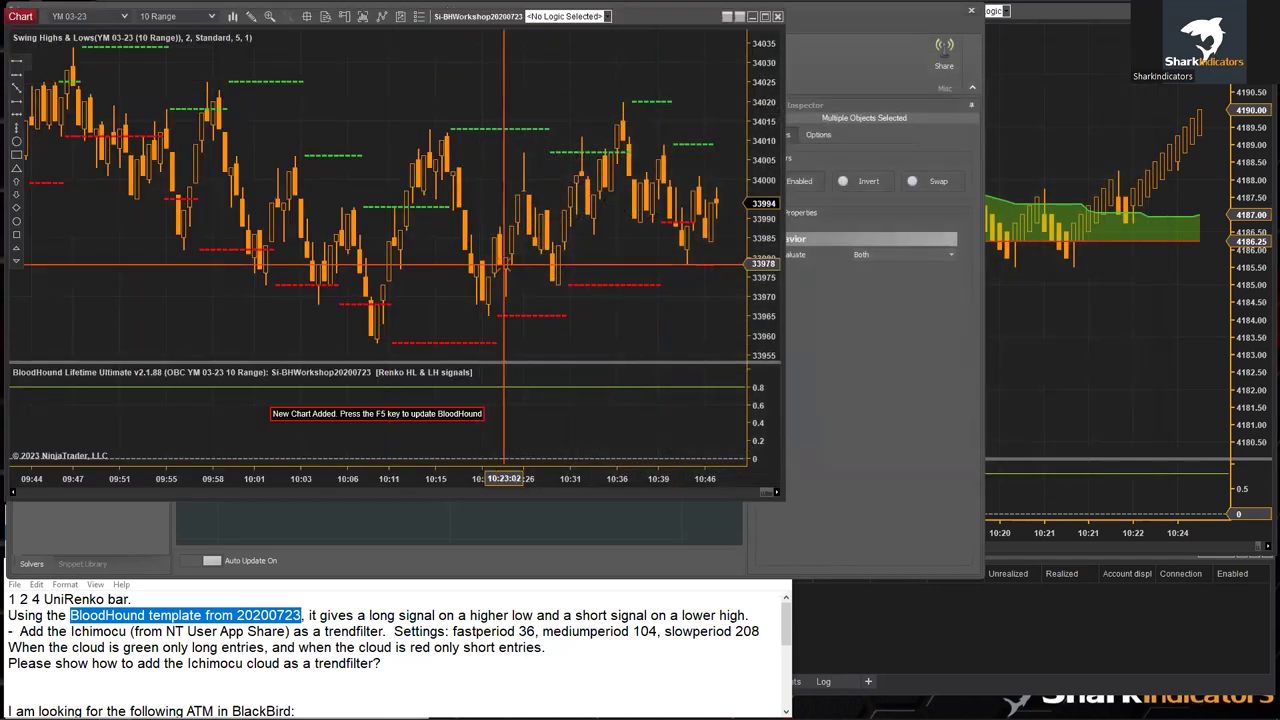
- Clear all data from the YM chart's BloodHound template and close the BloodHound editor
click(580, 524)
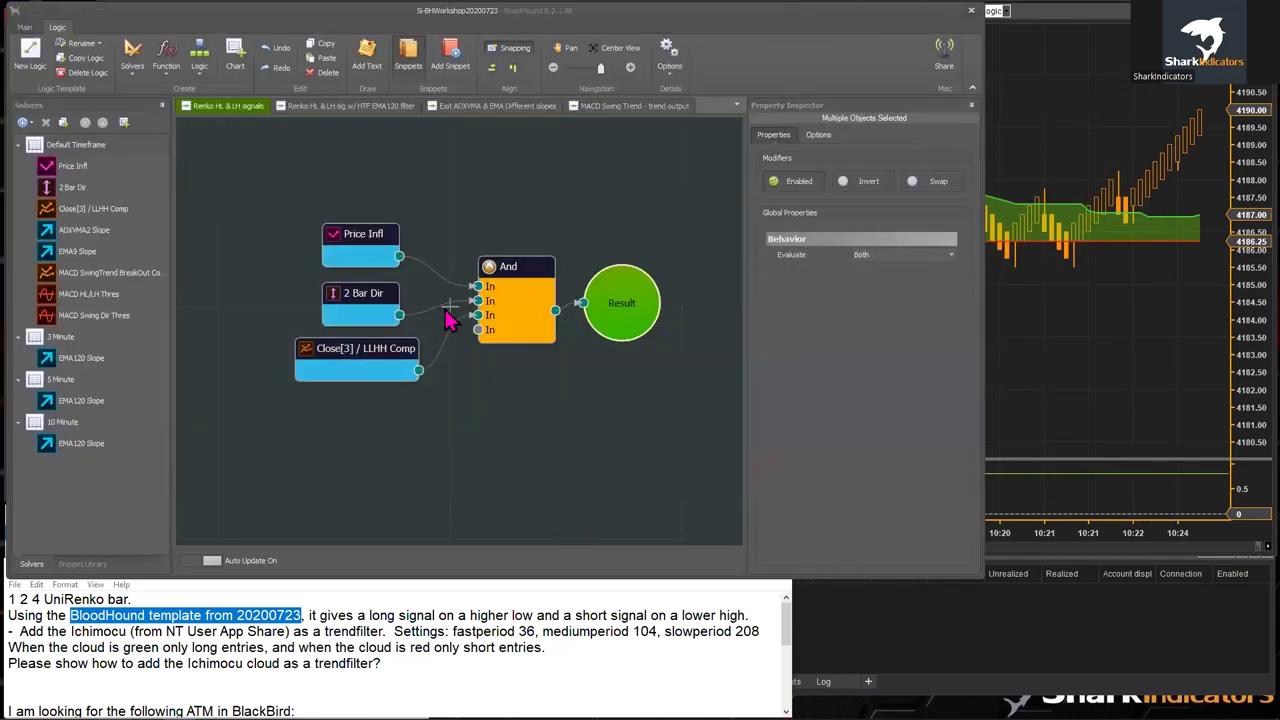
click(449, 320)
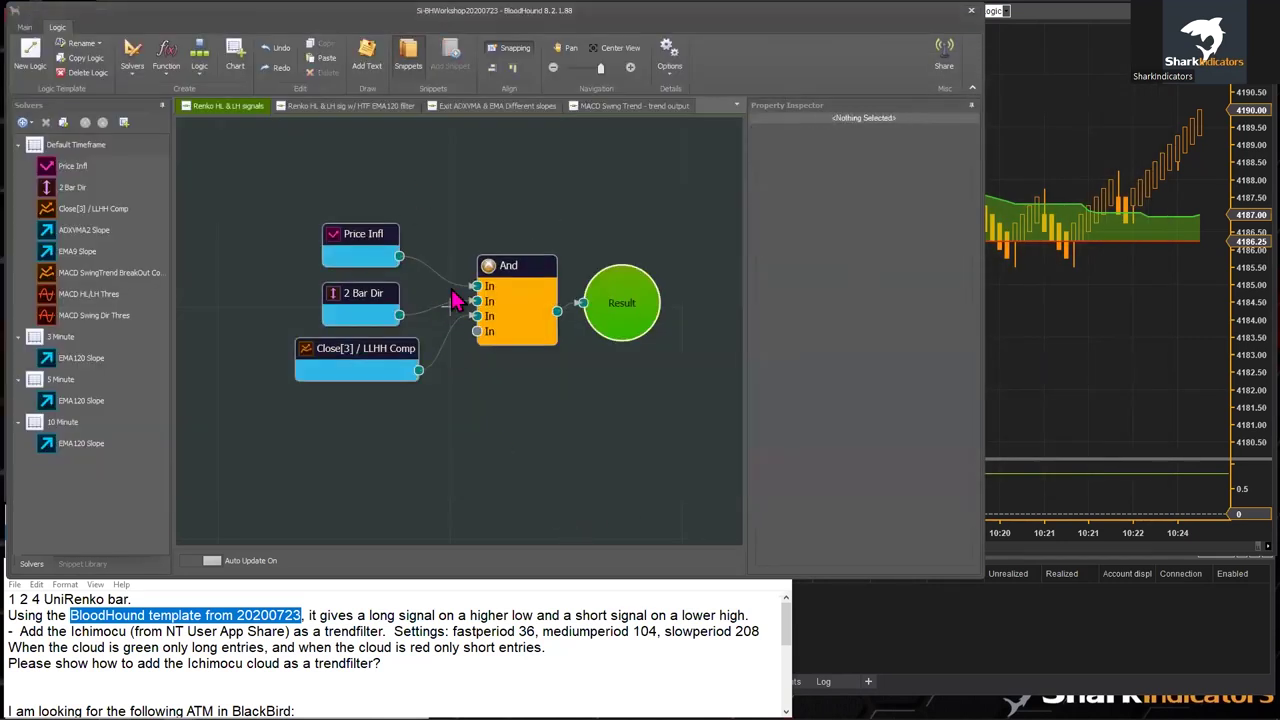
click(972, 11)
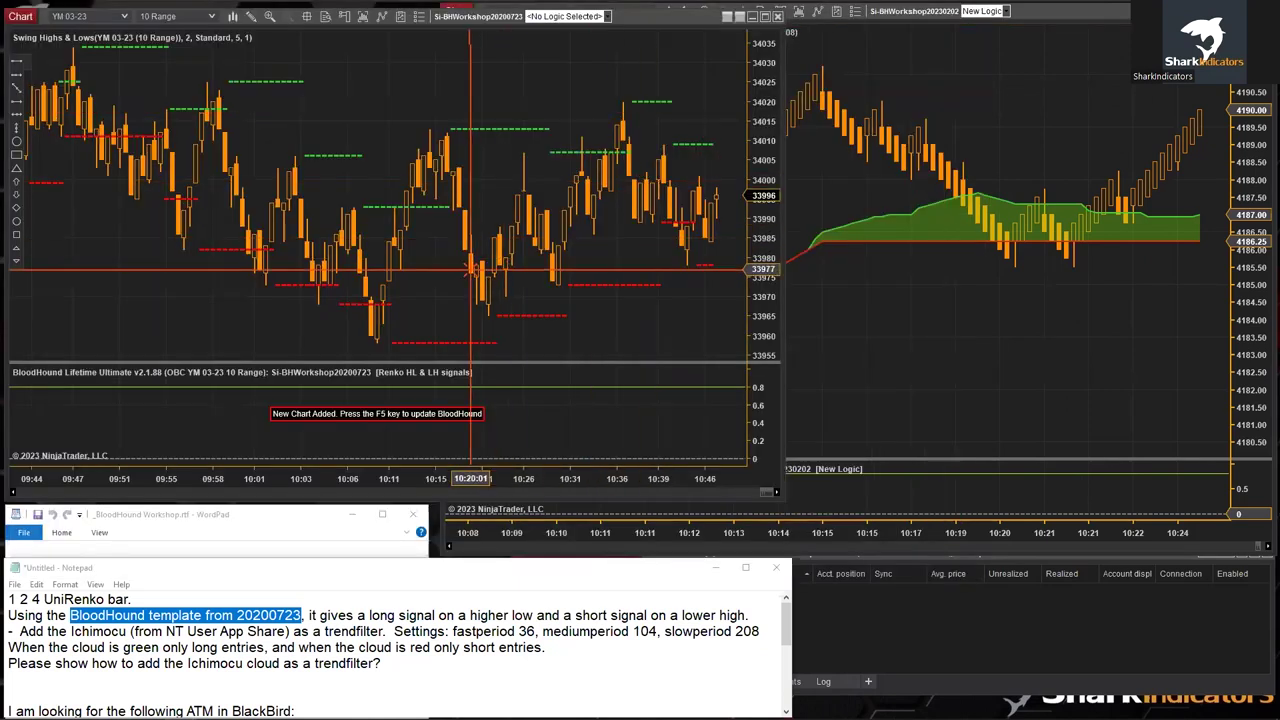
click(460, 18)
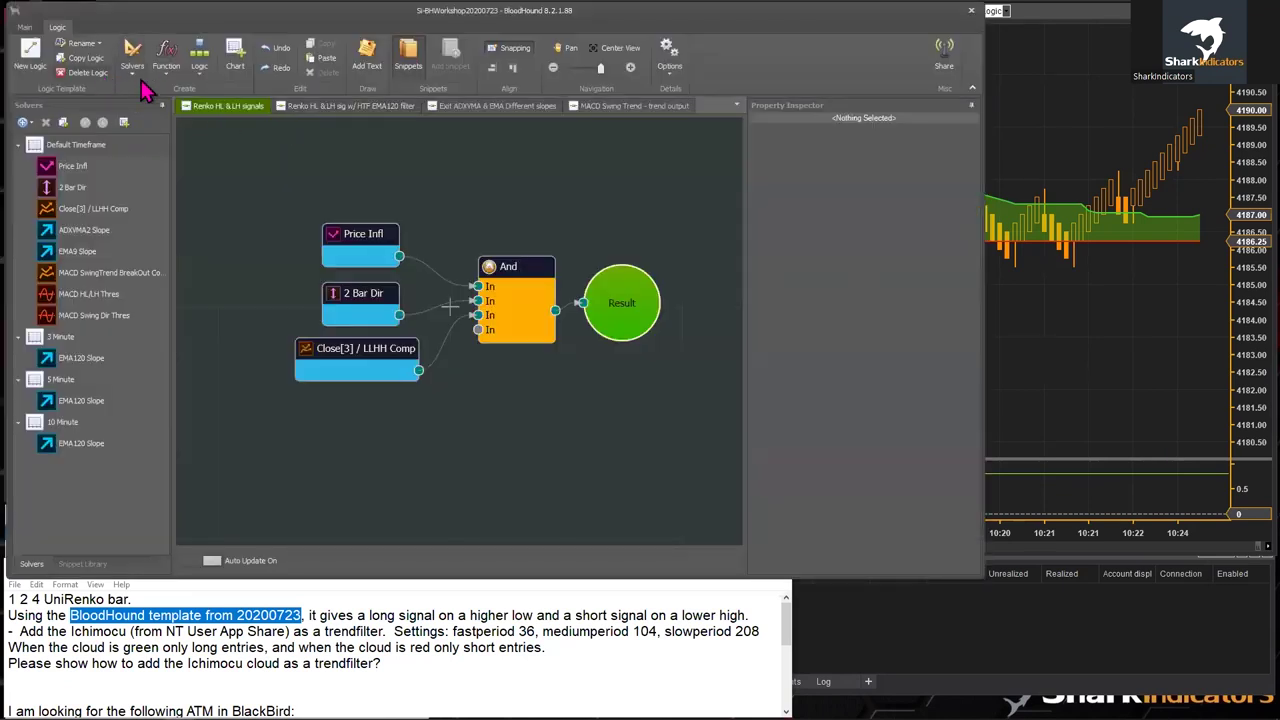
click(24, 27)
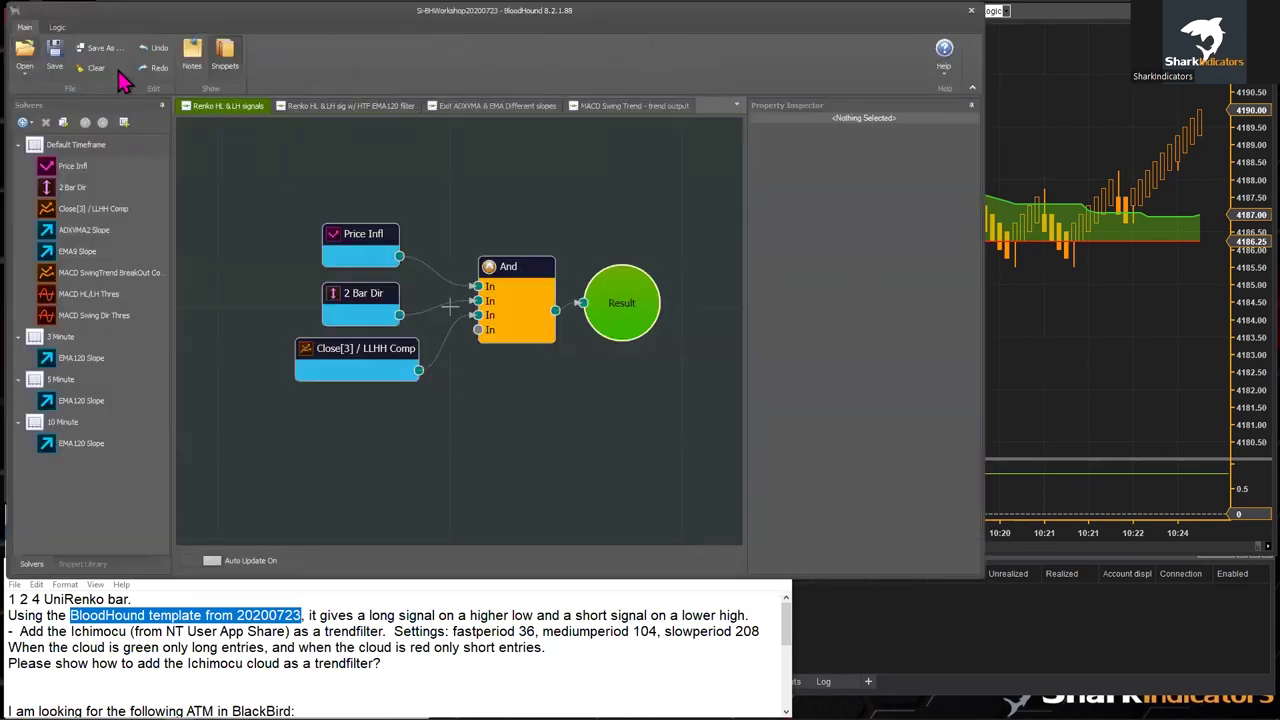
click(96, 68)
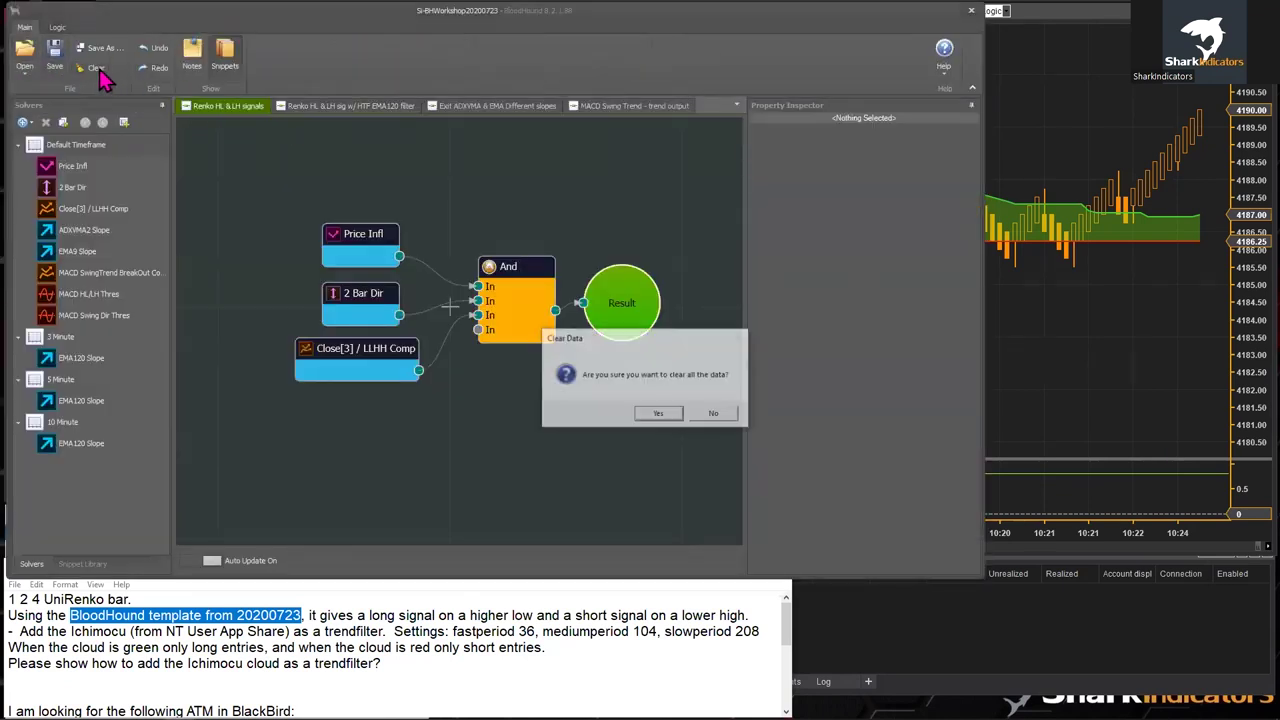
click(662, 413)
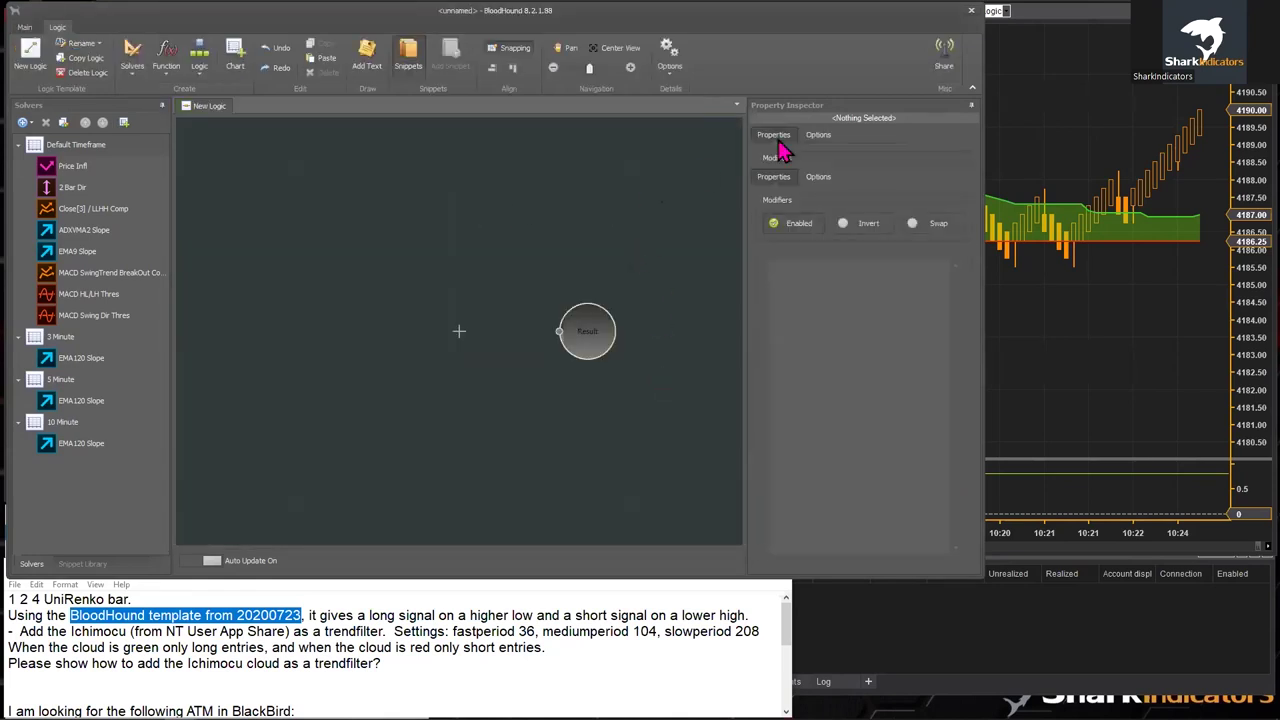
click(971, 11)
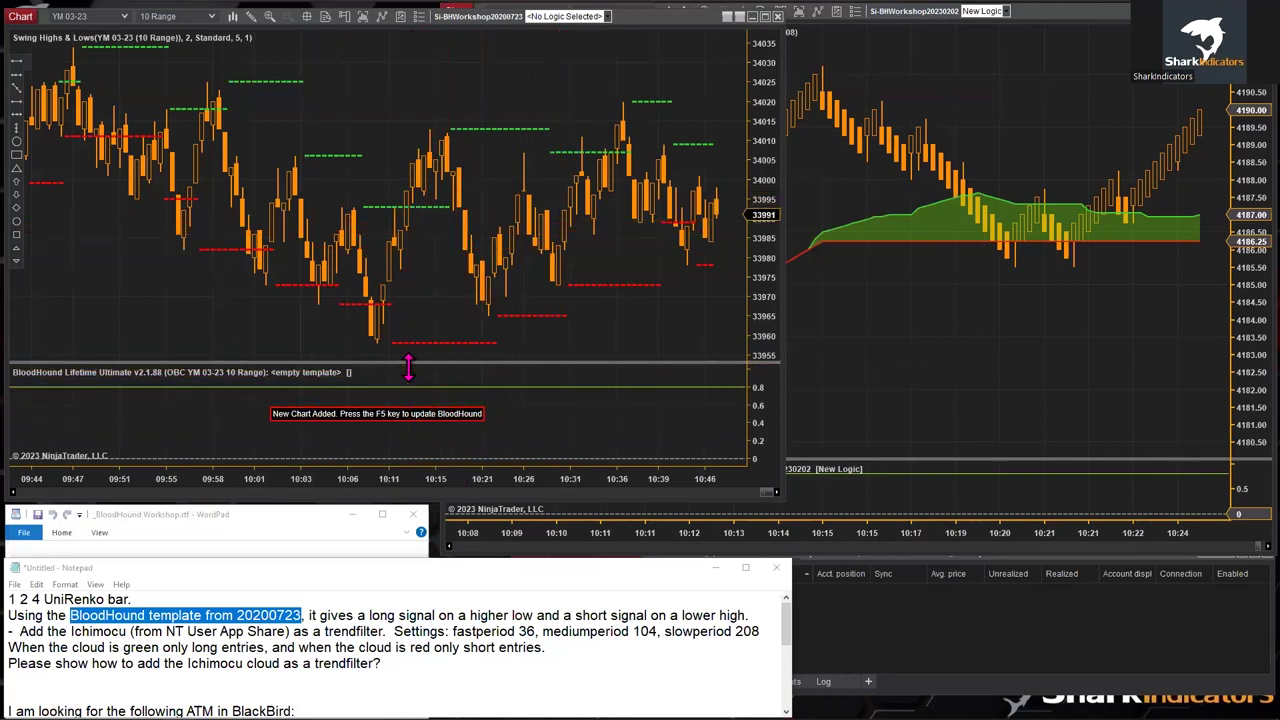
- Enlarge the price panel of the YM 03-23 chart slightly and reload the chart
drag(409, 380, 409, 395)
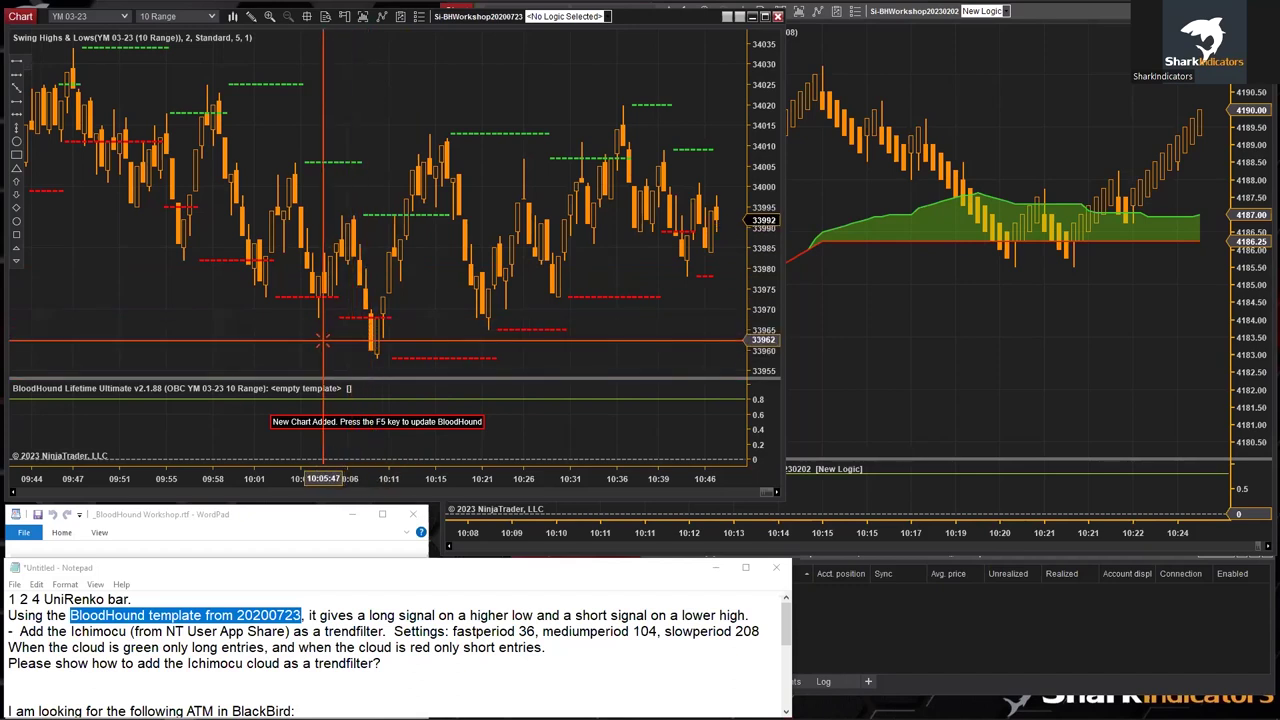
key(F5)
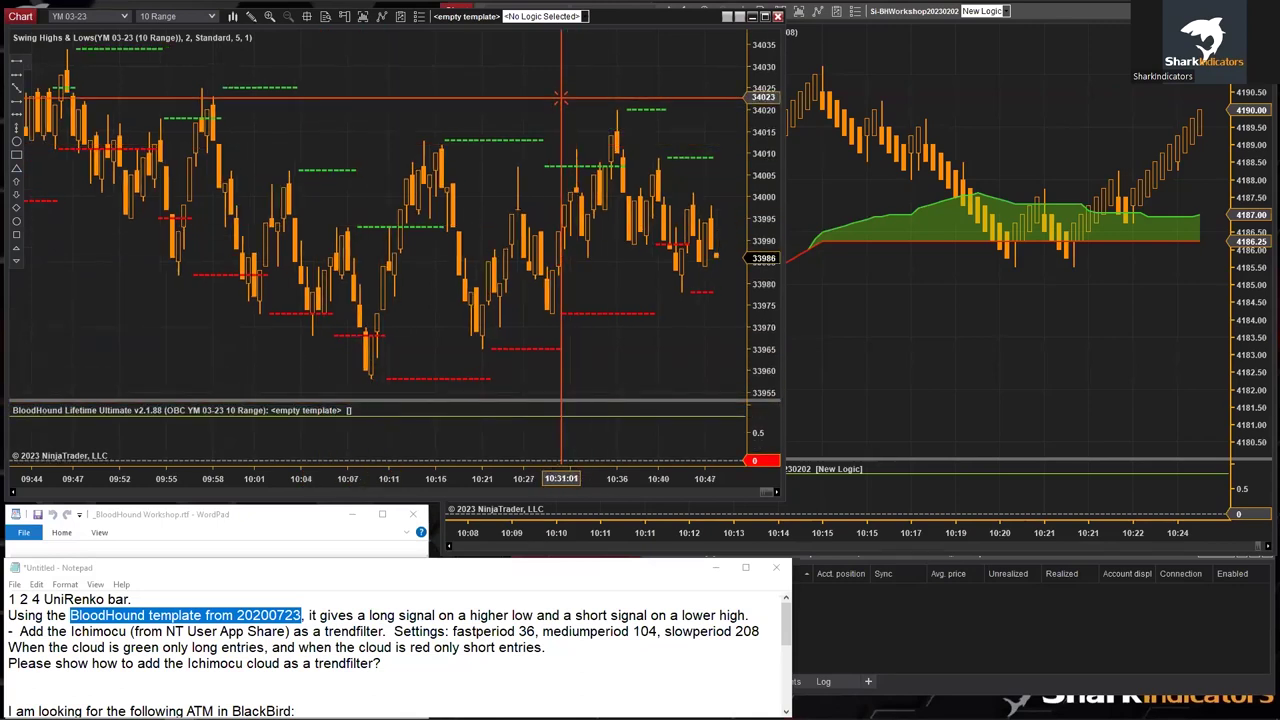
- Minimize the YM chart and open the BloodHound editor for Si-BHWorkshop20230202 from the ES 03-23 chart
click(752, 17)
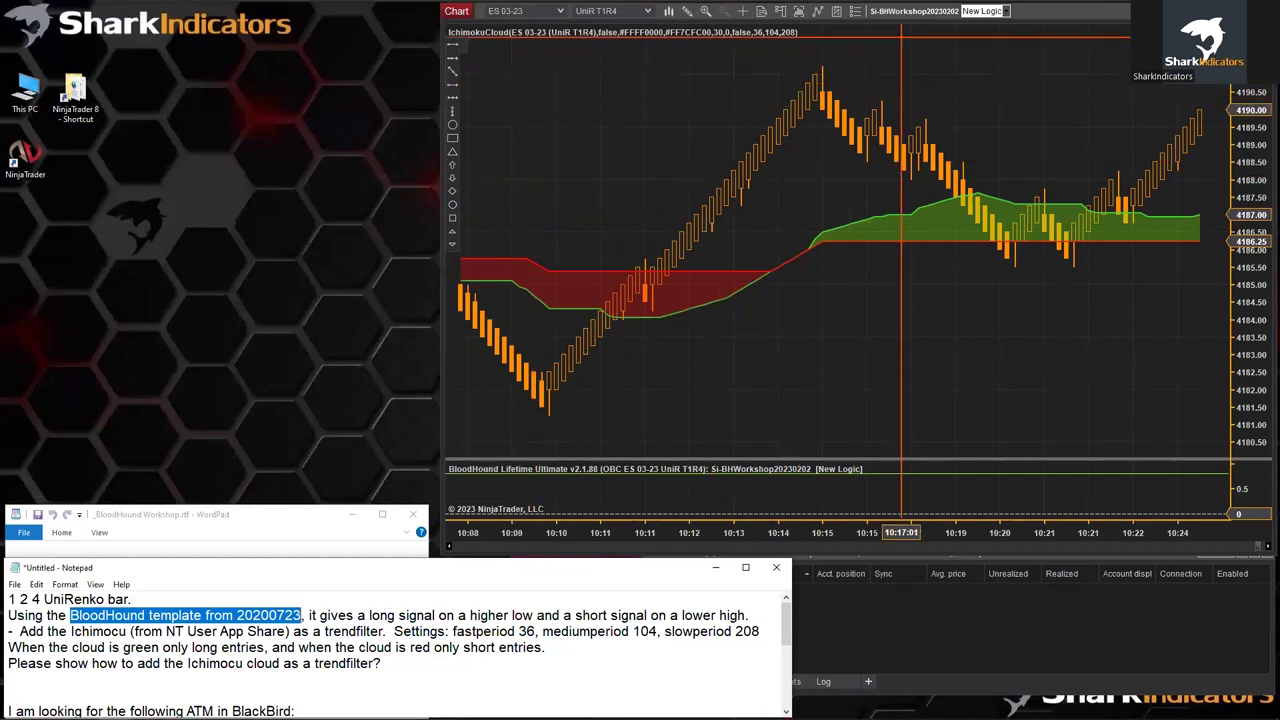
click(910, 12)
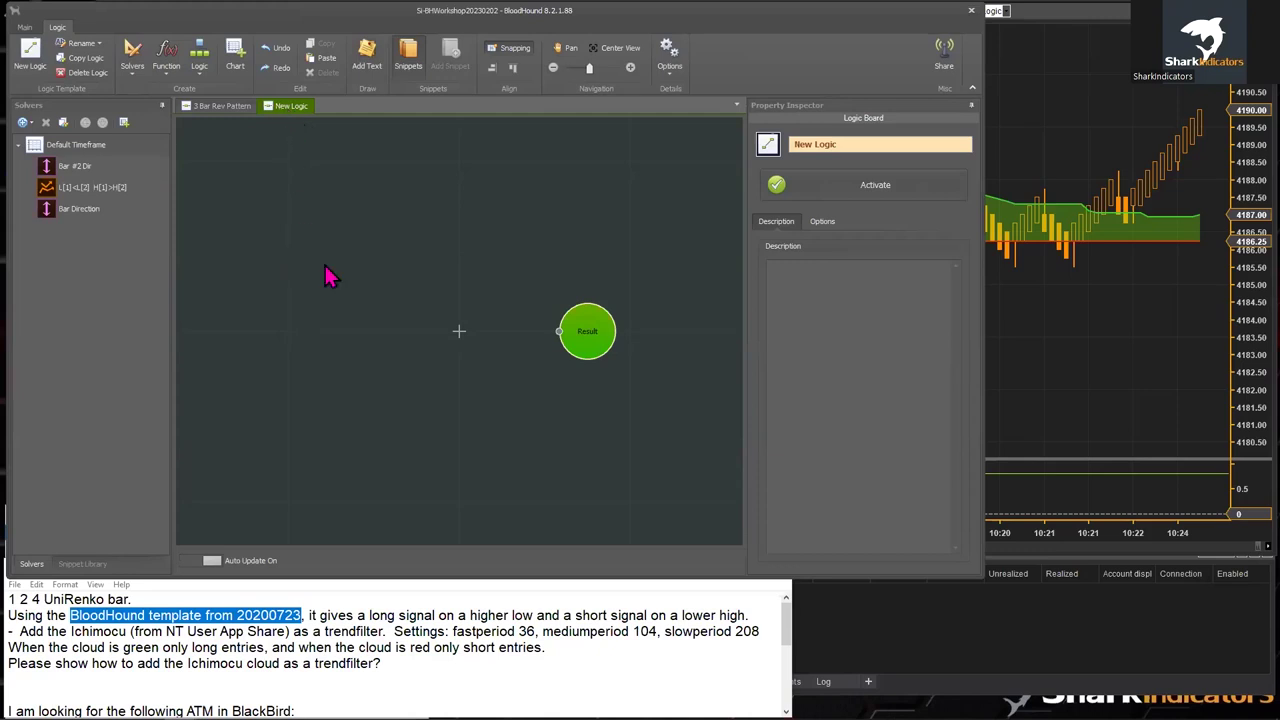
- Paste the copied Price Infl, 2 Bar Dir, Close[3] / LLHH Comp and And nodes into New Logic and move them closer to Result
right_click(367, 310)
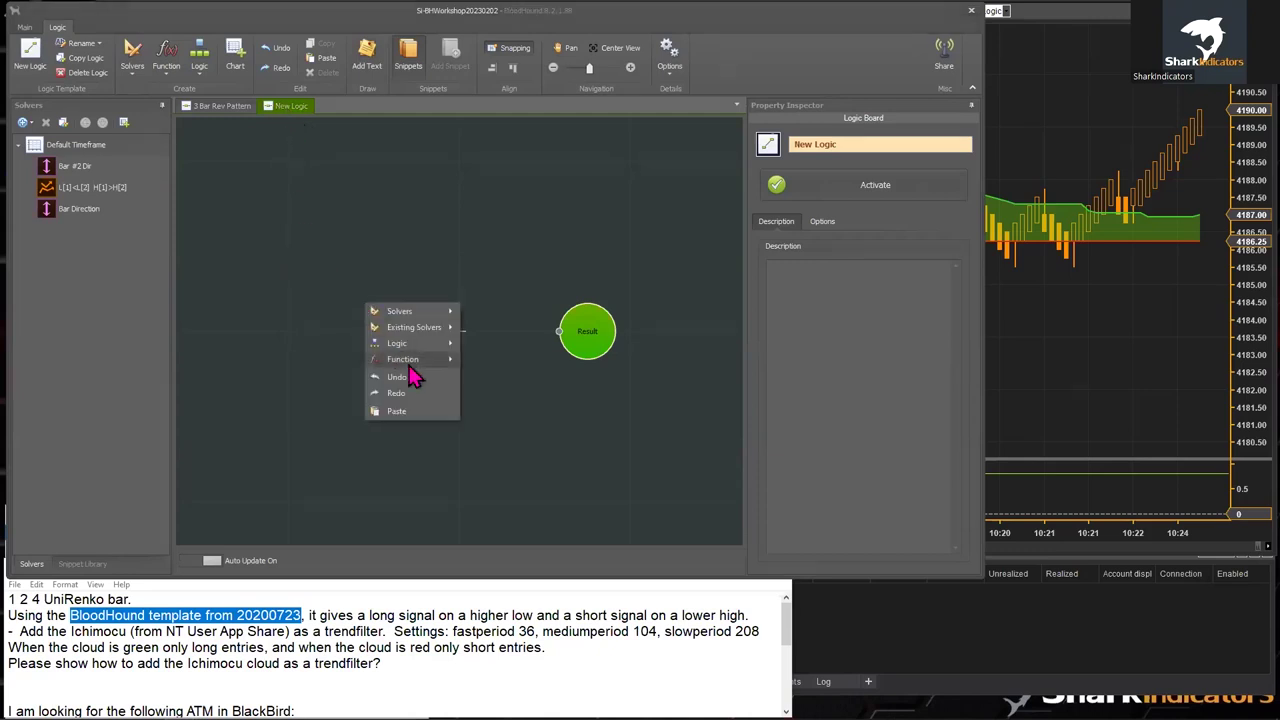
click(400, 422)
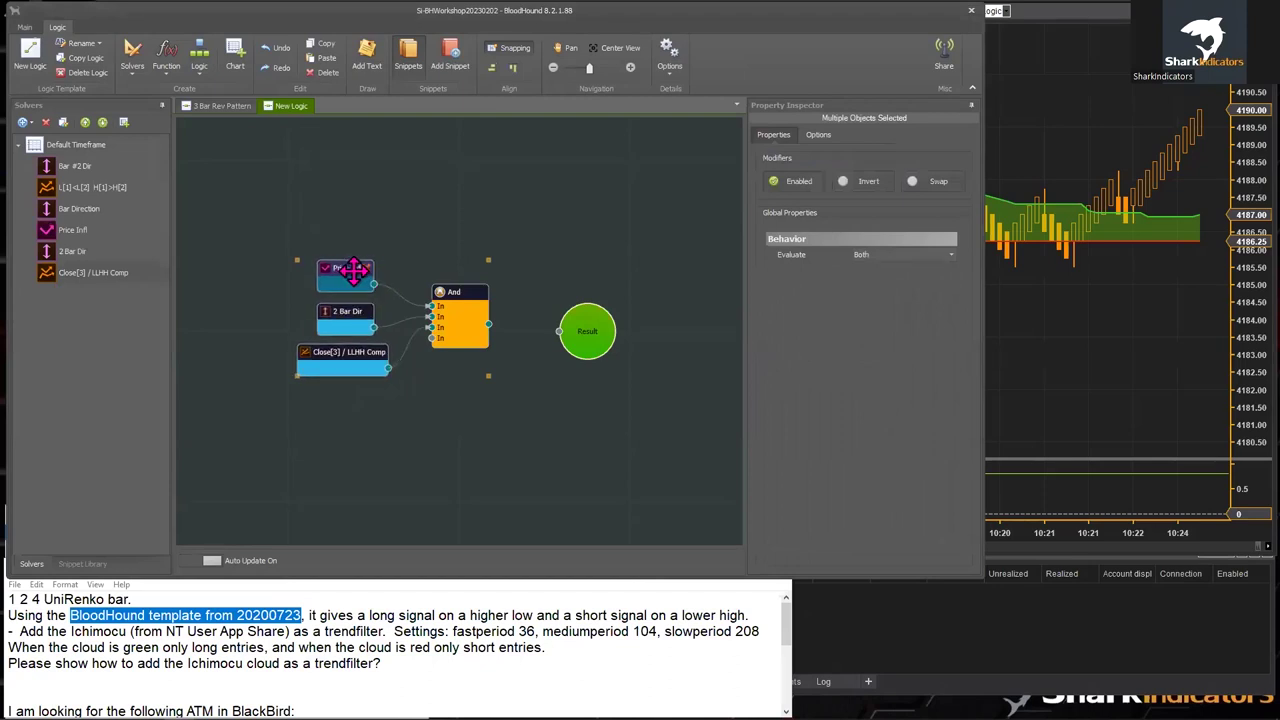
drag(345, 270, 379, 277)
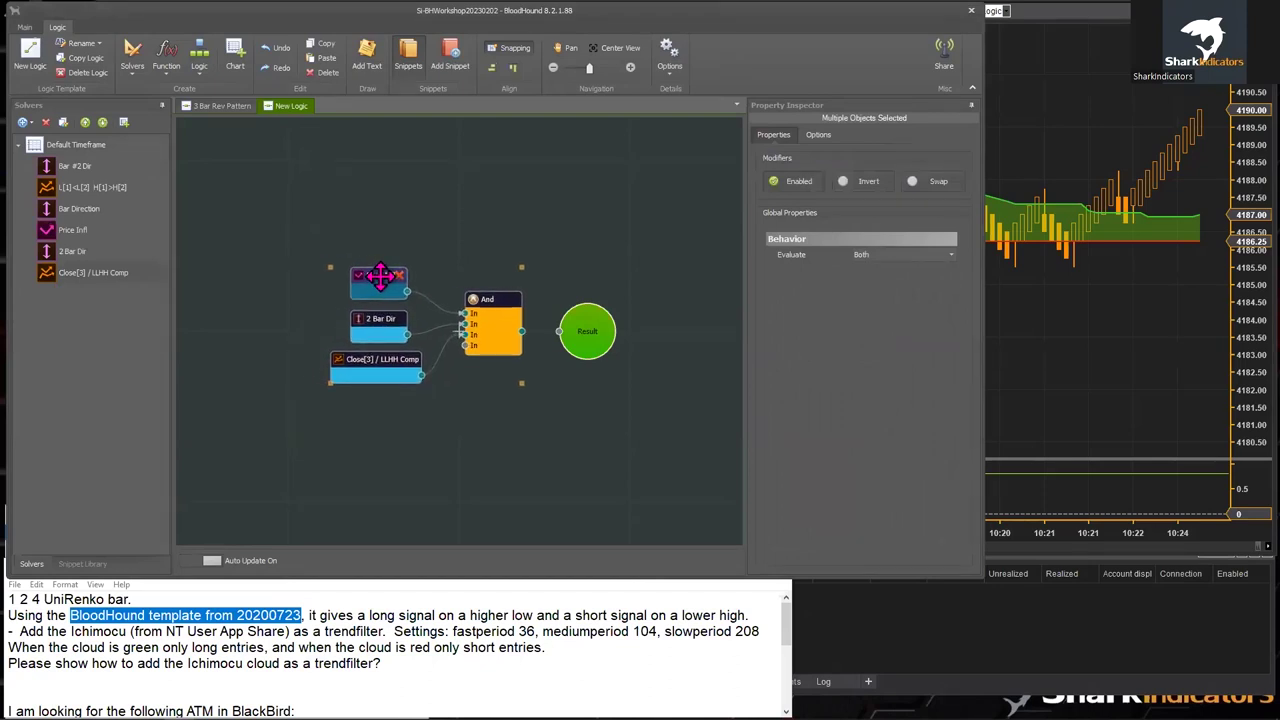
- Rename the New Logic board as "Adding Ichimoku Cloud as Trend Filter"
right_click(291, 108)
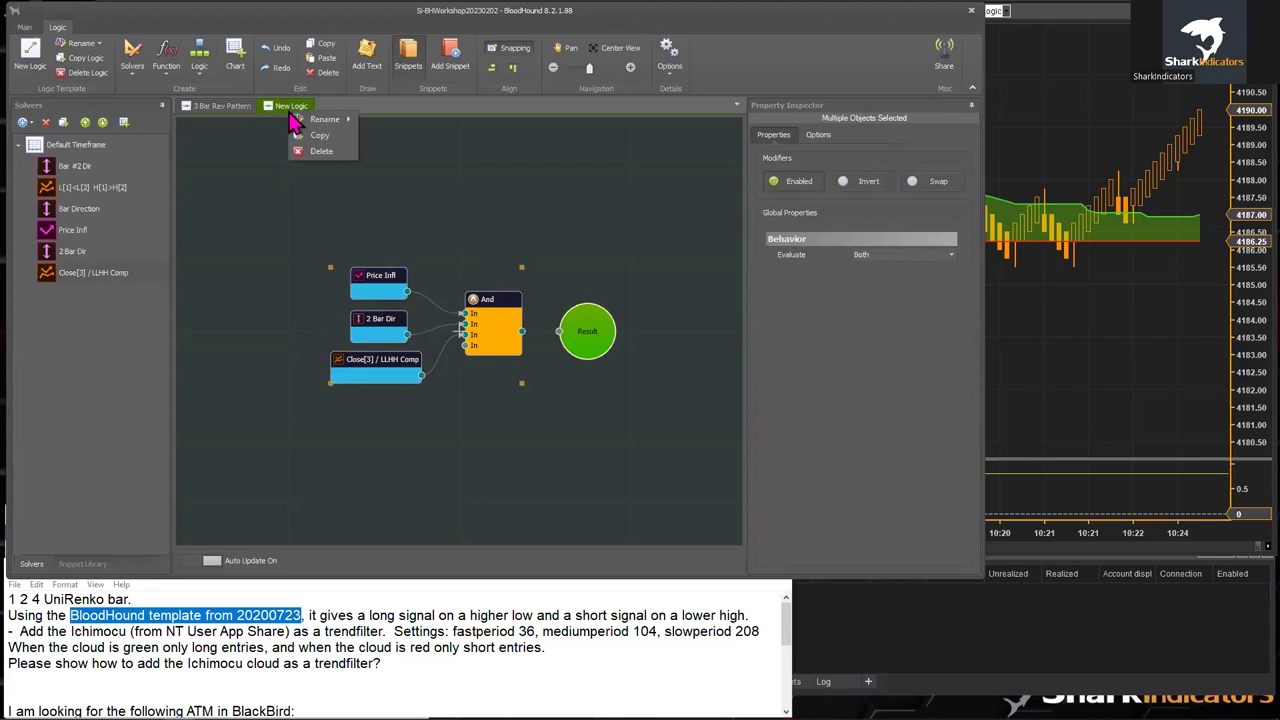
mouse_move(325, 121)
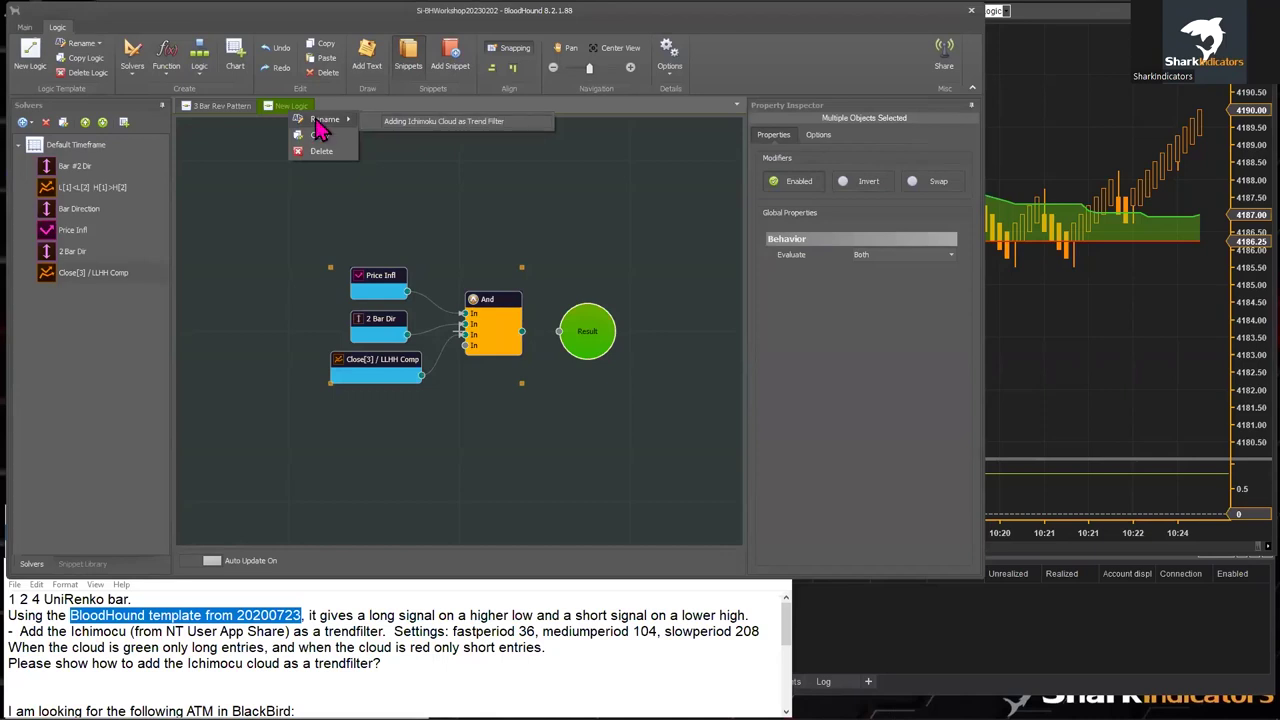
key(Return)
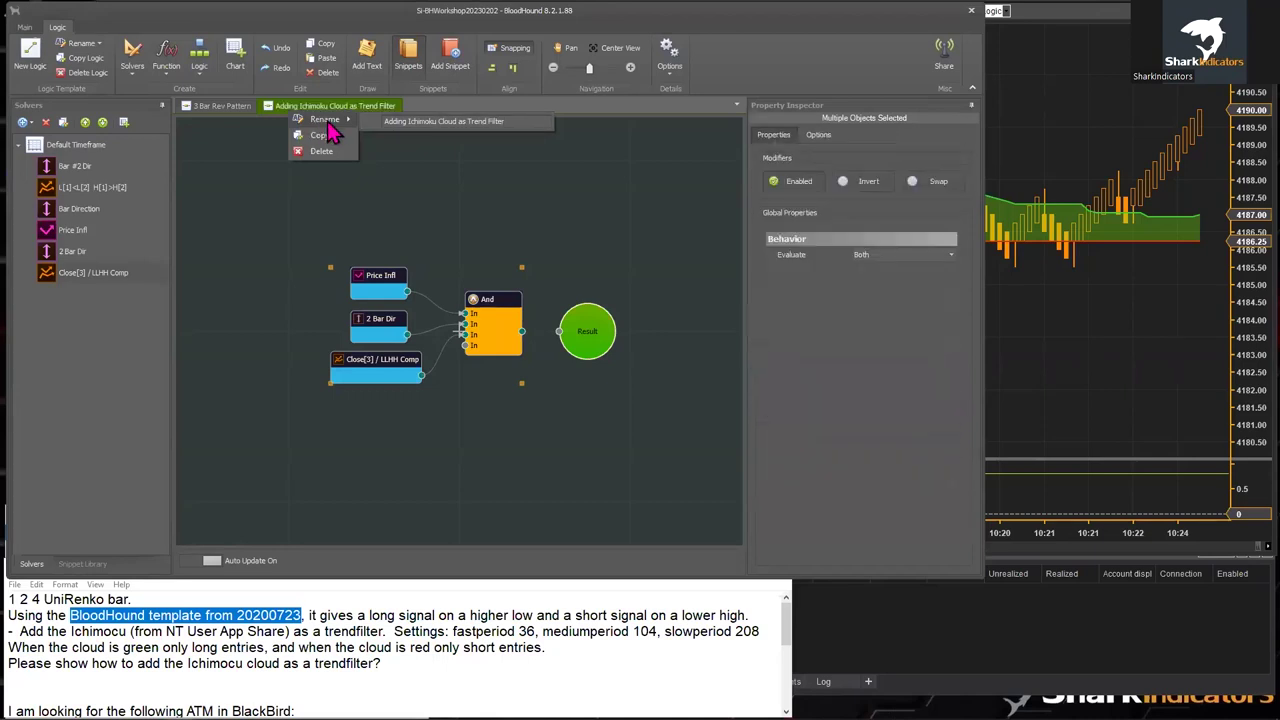
click(257, 238)
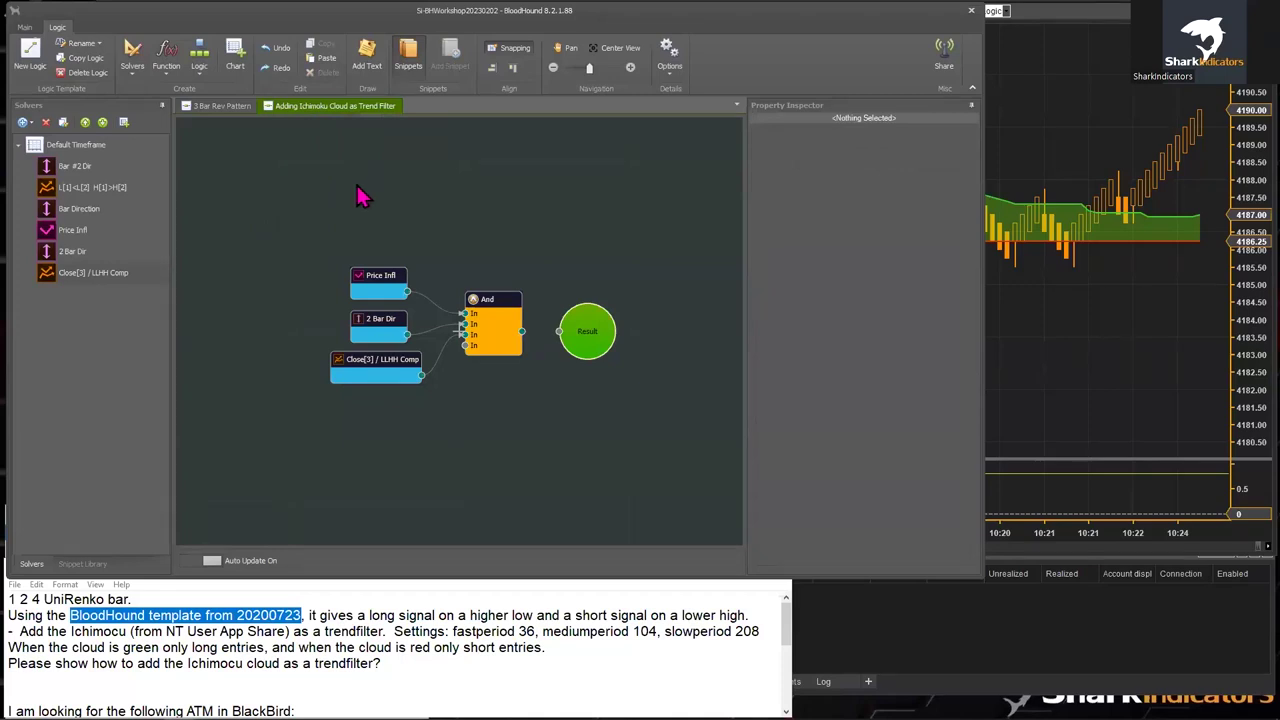
- Move the pasted node group farther away from Result and select the IchimokuCloud indicator on the ES chart
drag(472, 383, 350, 248)
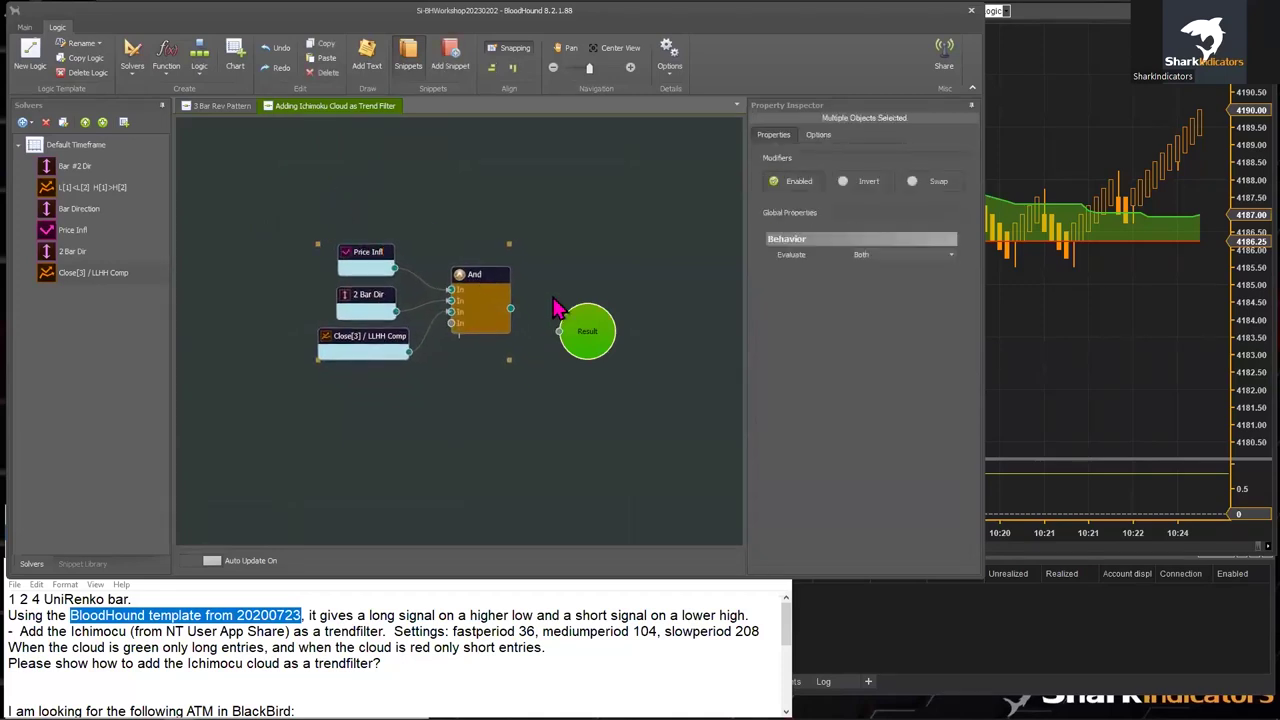
drag(476, 275, 426, 263)
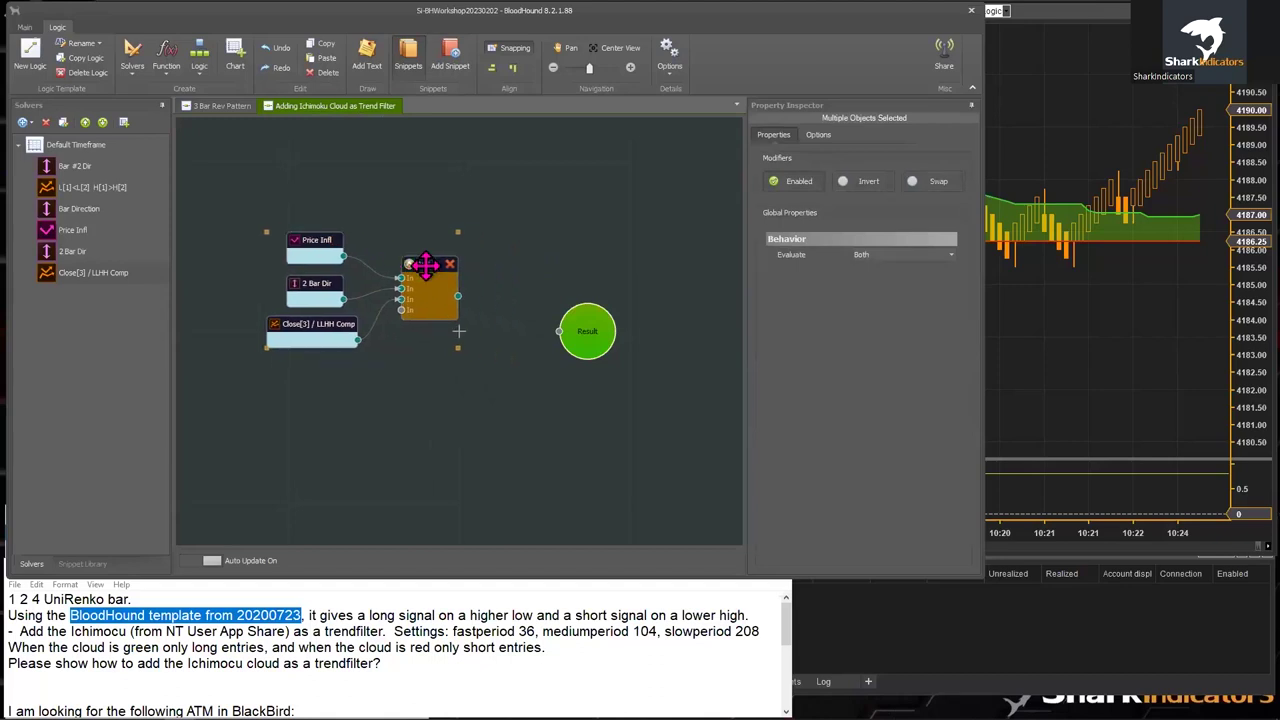
click(1085, 288)
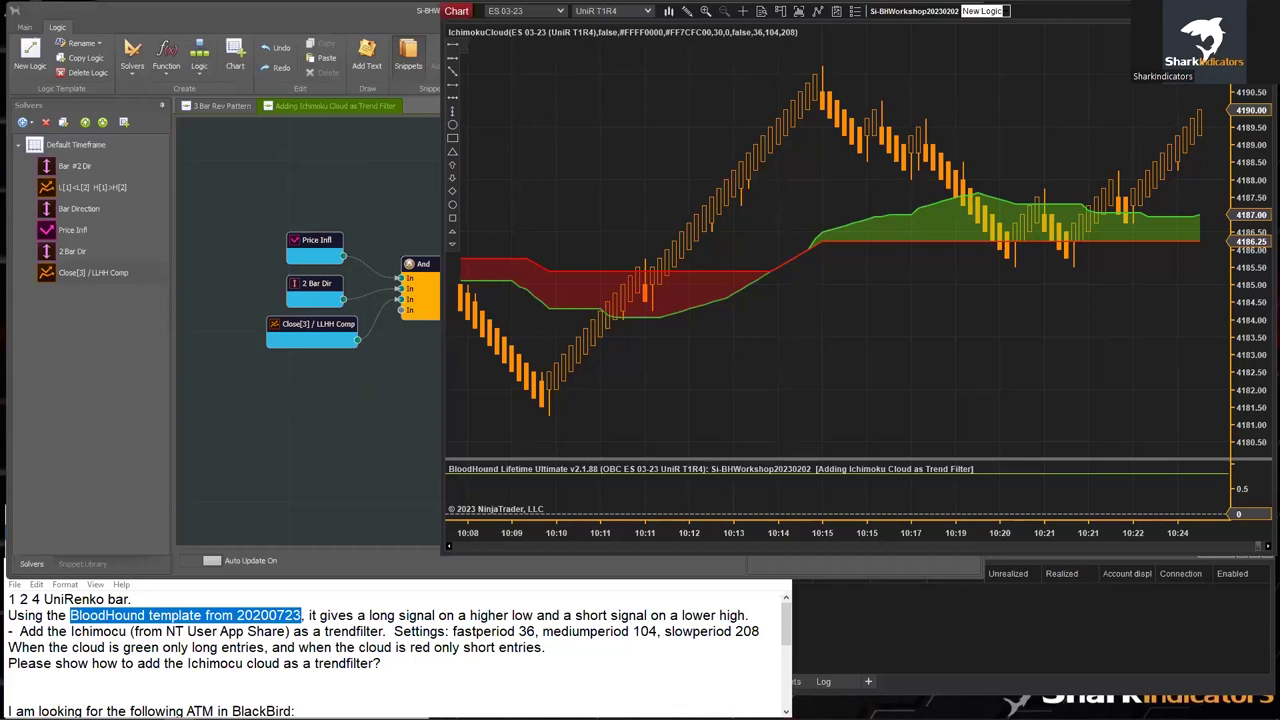
click(596, 270)
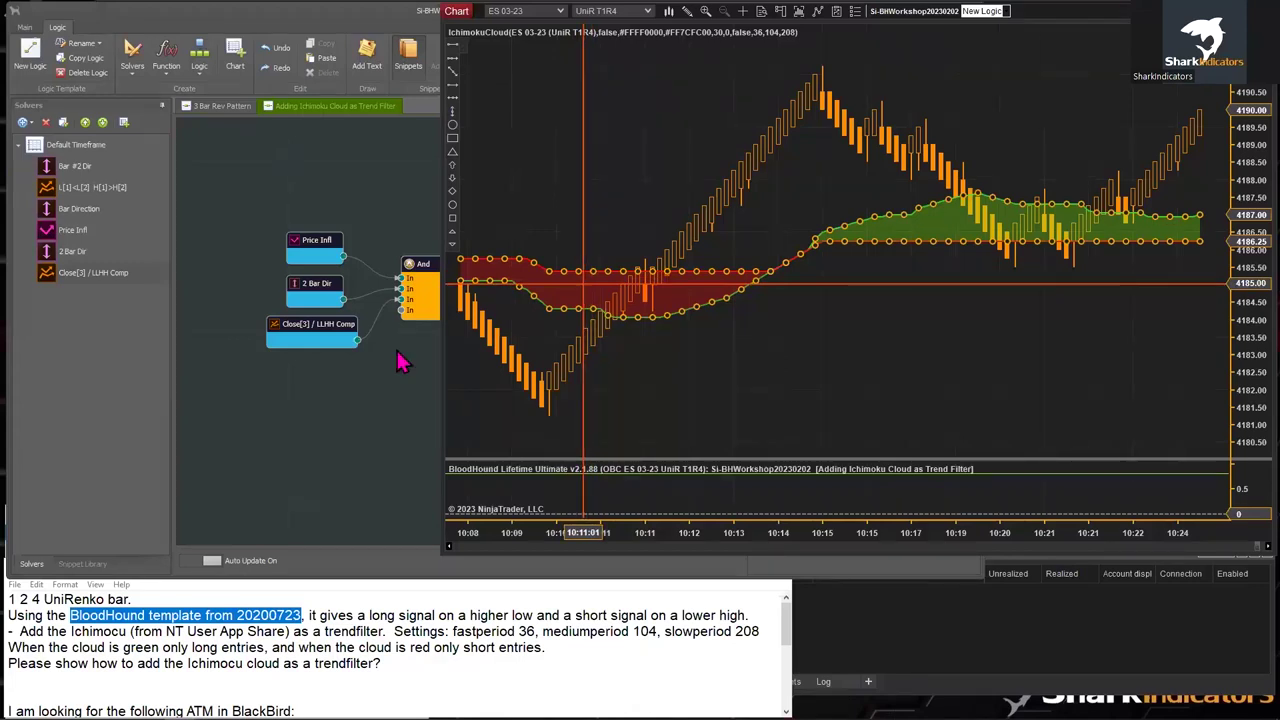
- Add a Threshold solver below the pasted nodes and connect its output to Result
click(313, 388)
right_click(304, 376)
mouse_move(355, 386)
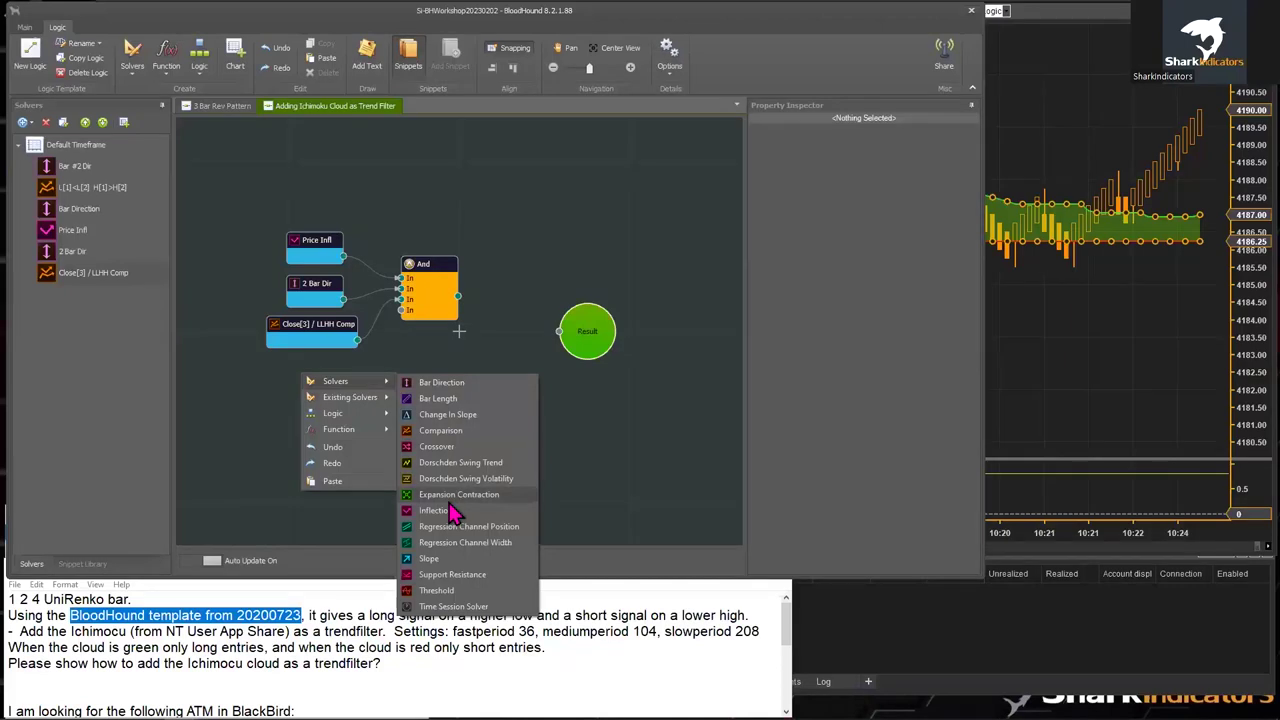
click(460, 592)
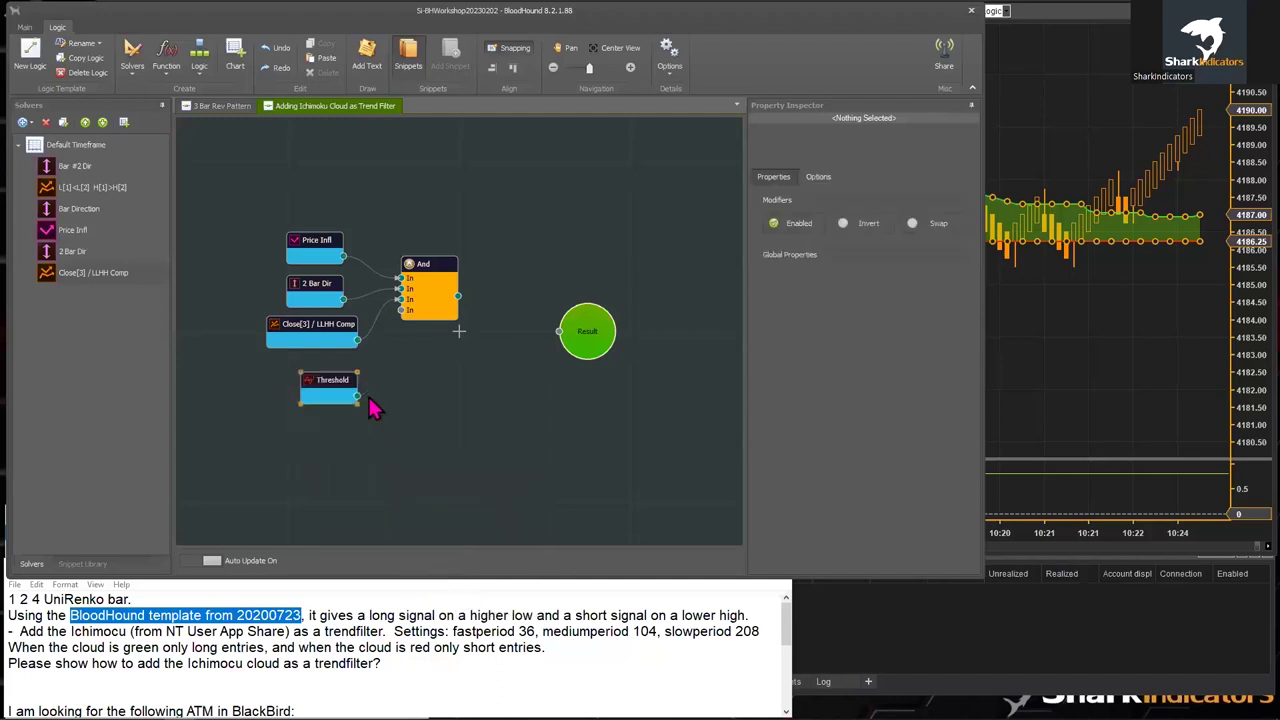
drag(356, 398, 557, 333)
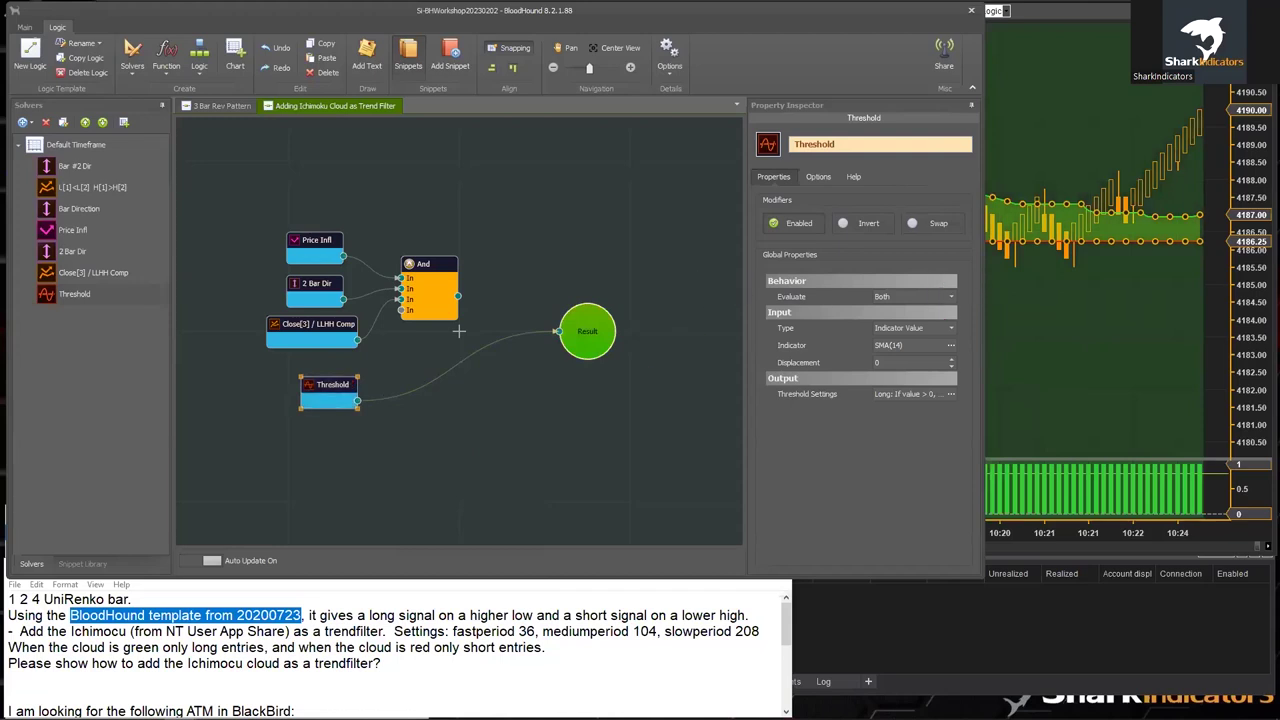
- Narrow the BloodHound window to uncover the chart, auto-hide the solver list, and adjust the position of the Result node
drag(982, 297, 725, 297)
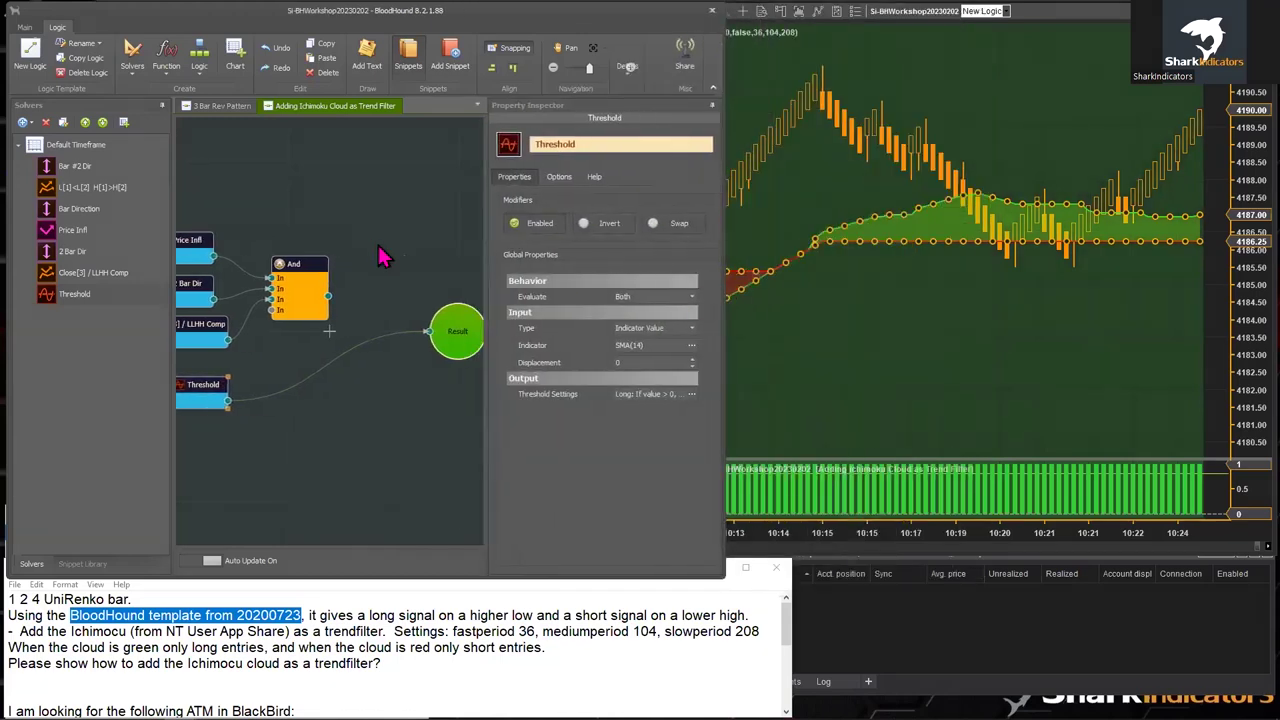
click(162, 105)
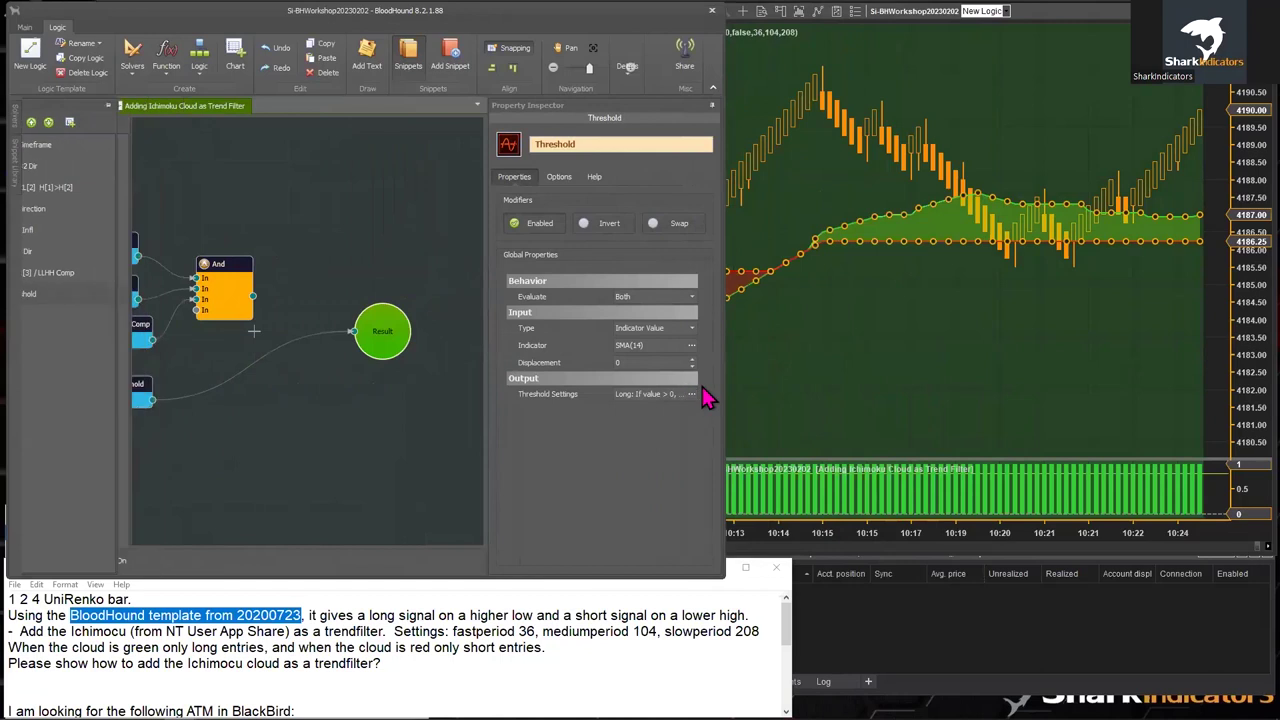
drag(724, 394, 683, 392)
click(320, 335)
- Try IchimokuCloud as the Threshold solver's indicator, examine its available plots, and cancel the selection
click(102, 392)
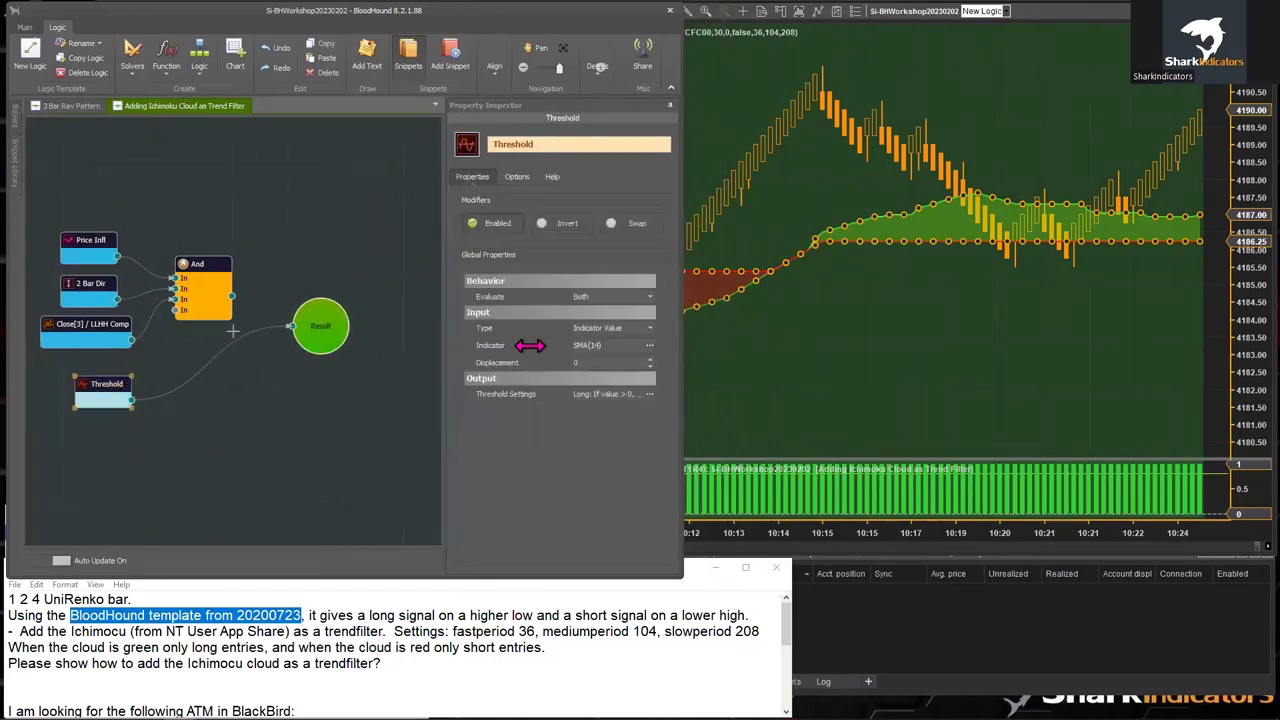
click(522, 143)
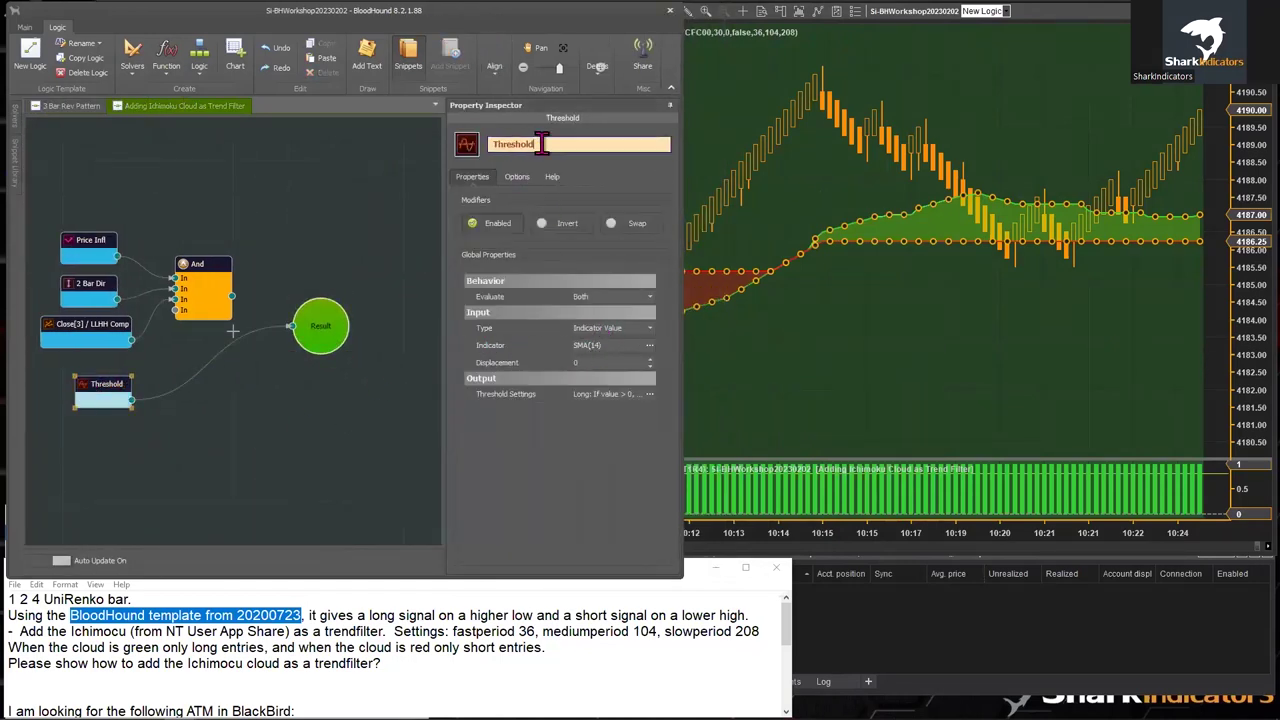
click(649, 346)
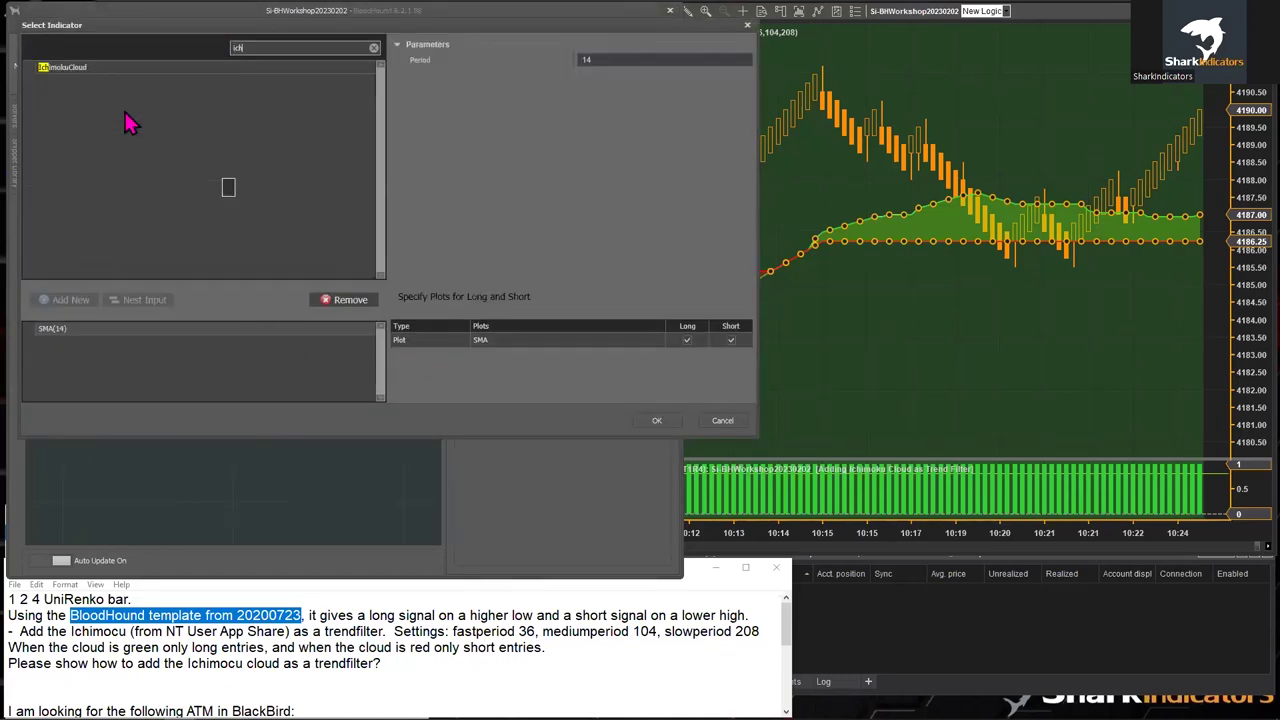
double_click(66, 72)
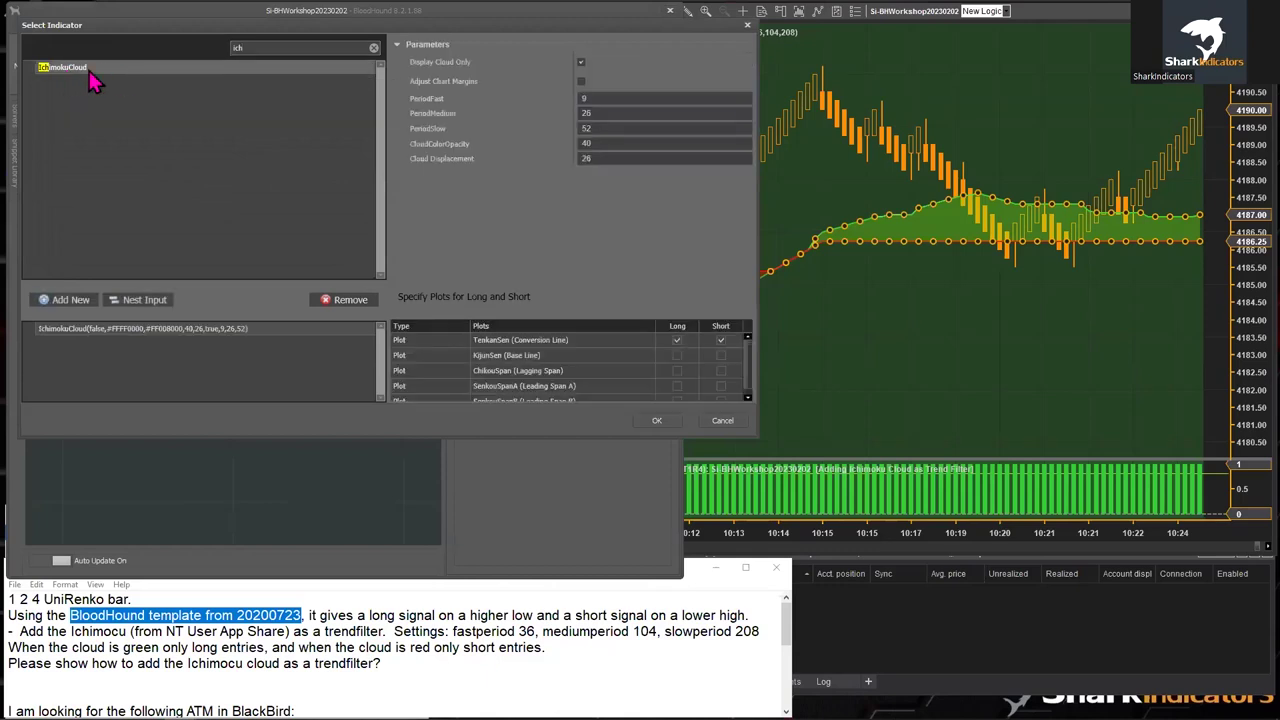
click(64, 329)
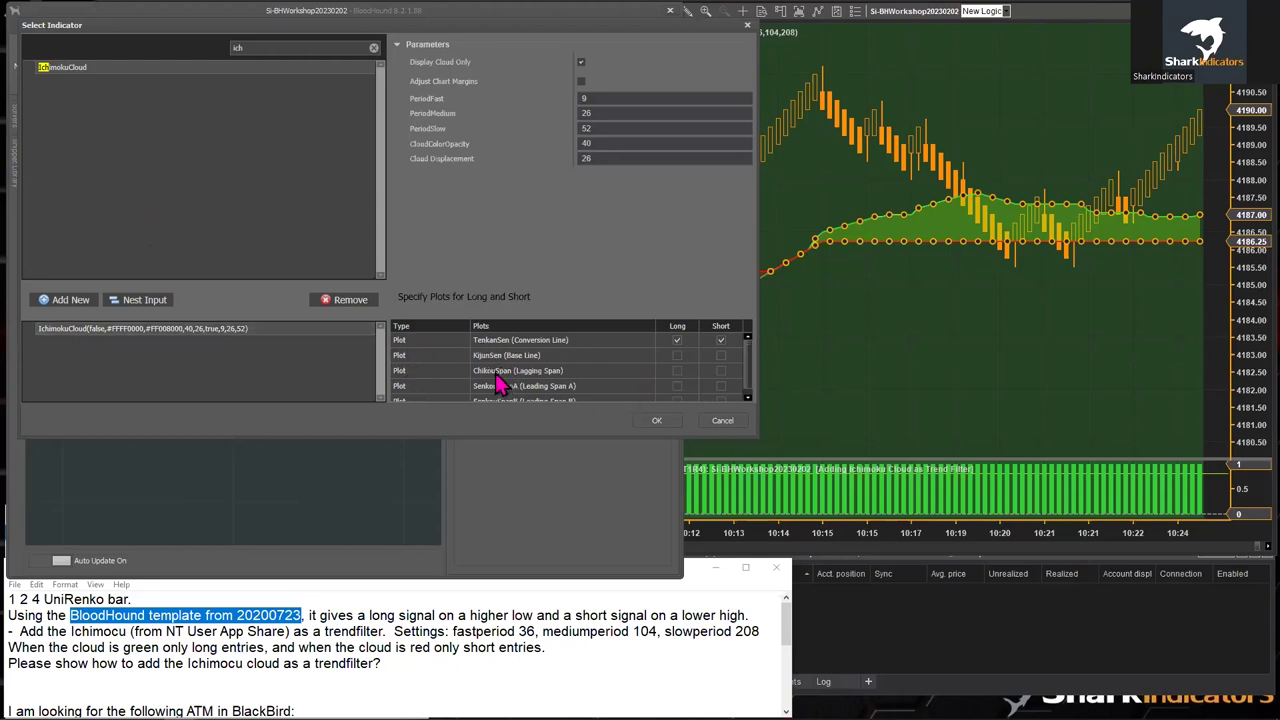
click(747, 398)
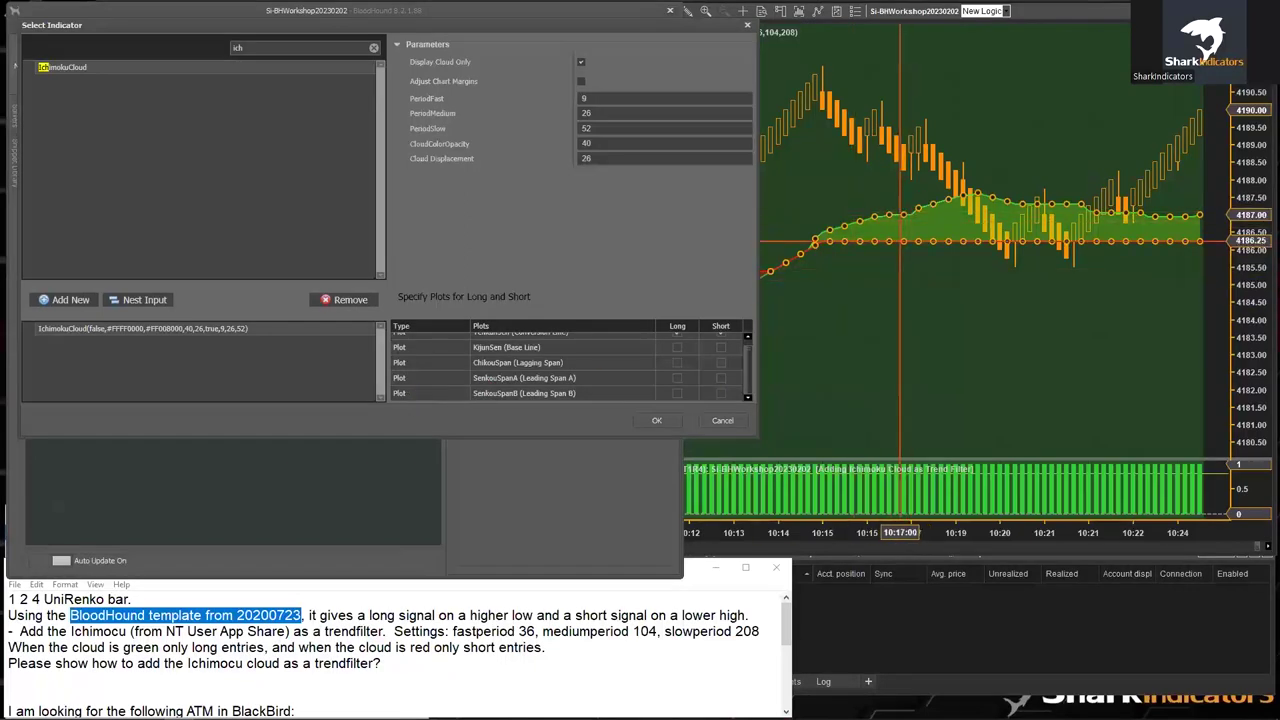
scroll(748, 373, up, 1)
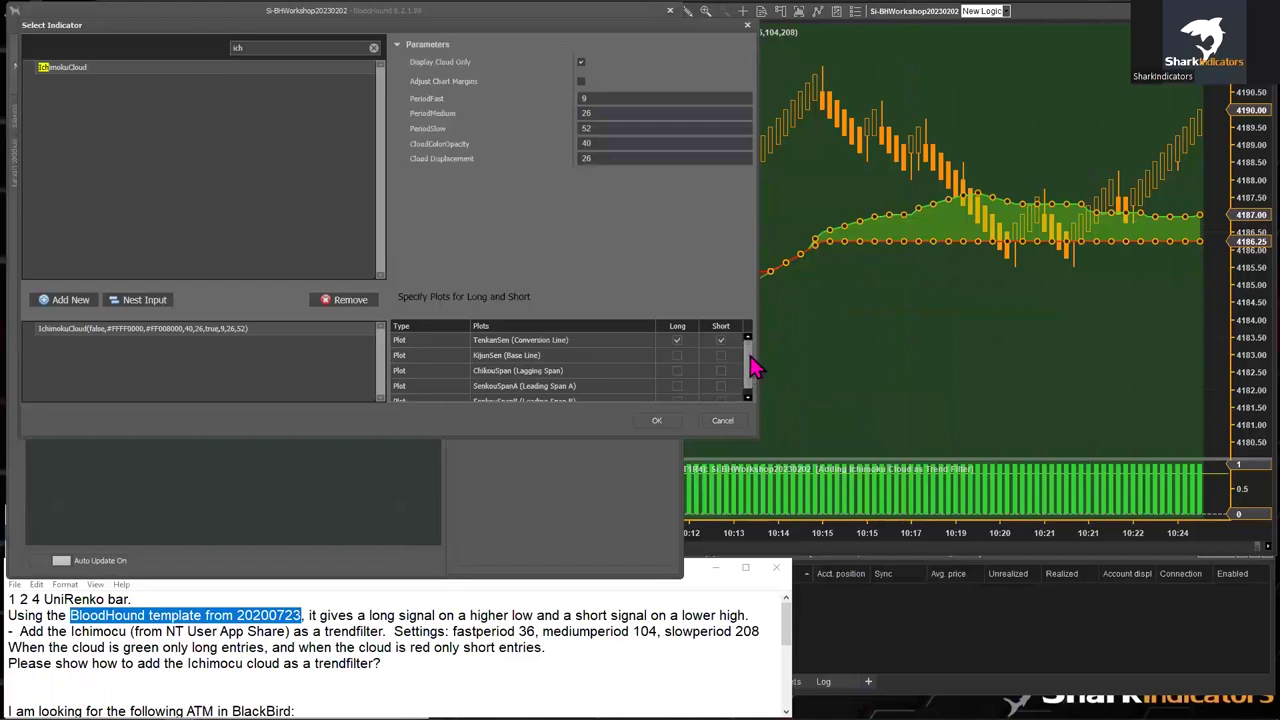
scroll(750, 368, down, 1)
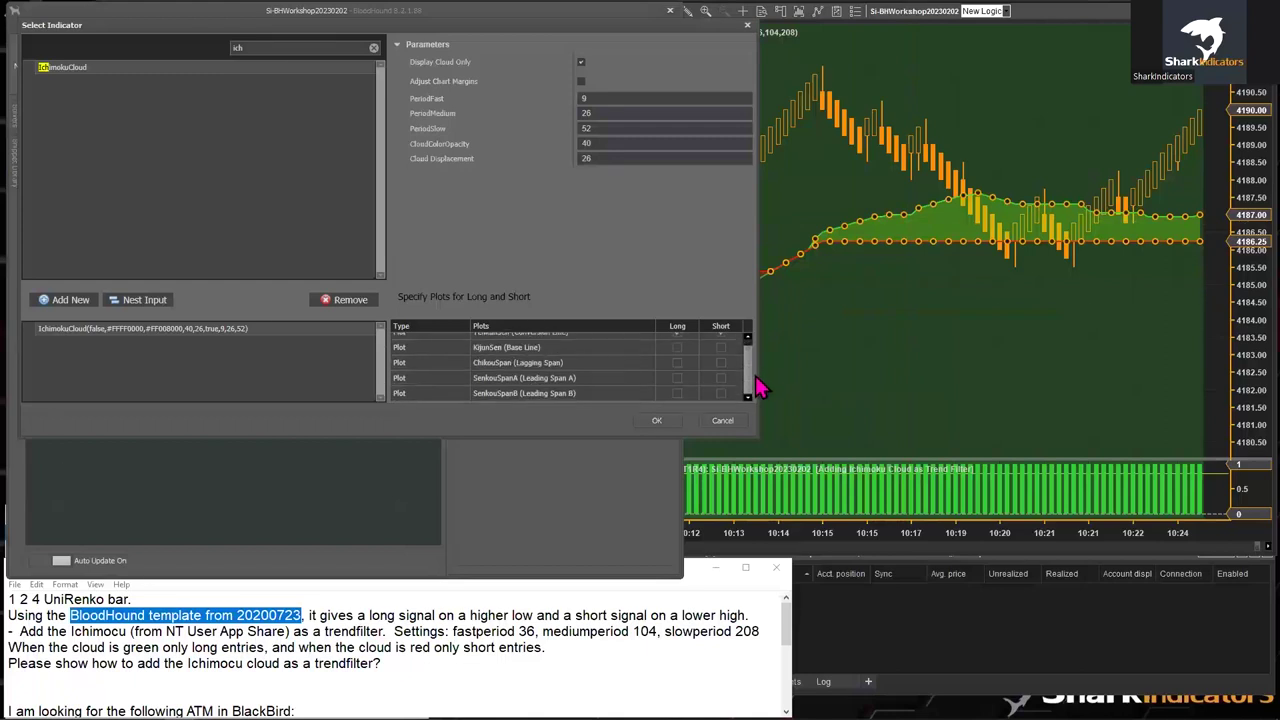
click(722, 421)
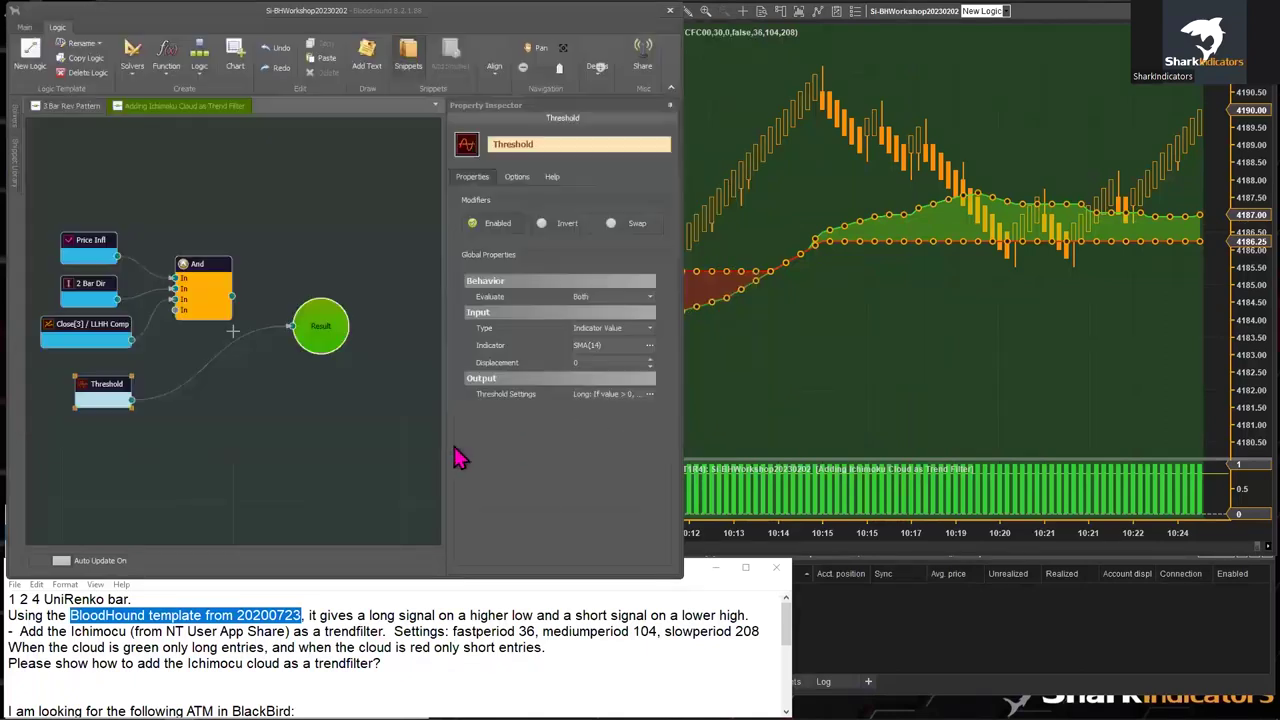
- Delete the Threshold node from the logic board and remove the Threshold solver from the solver list
click(96, 385)
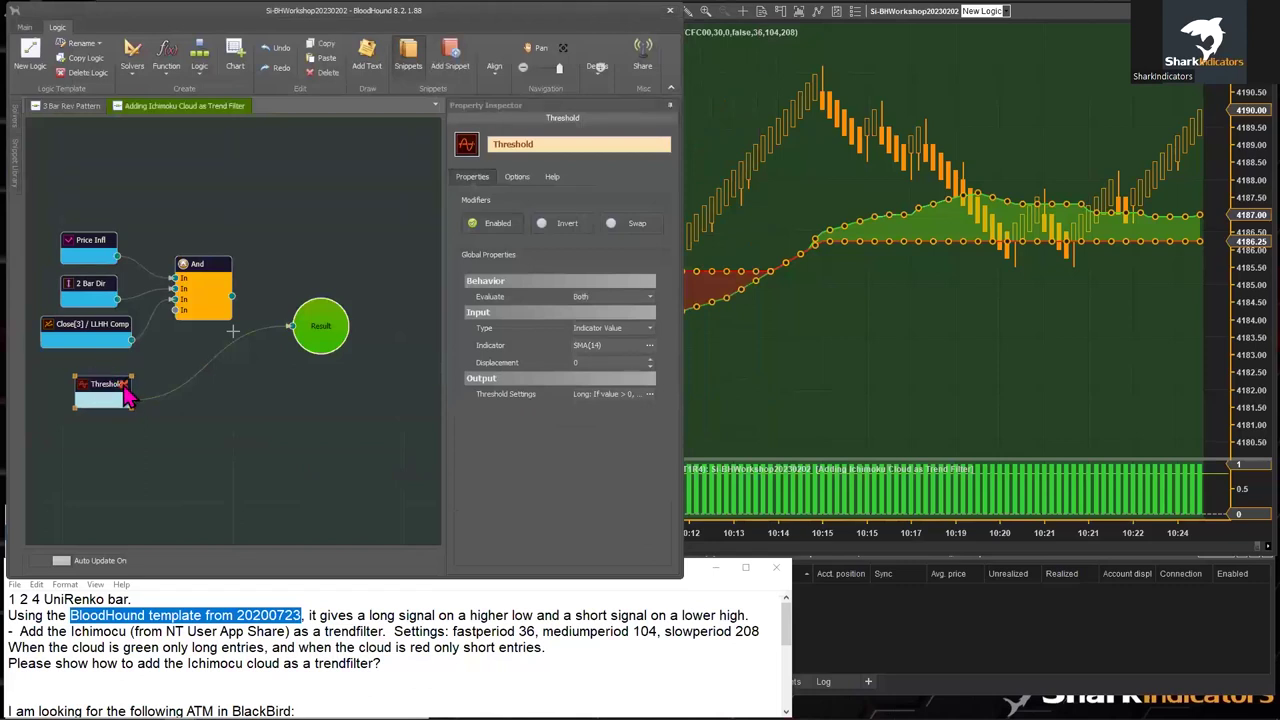
click(125, 386)
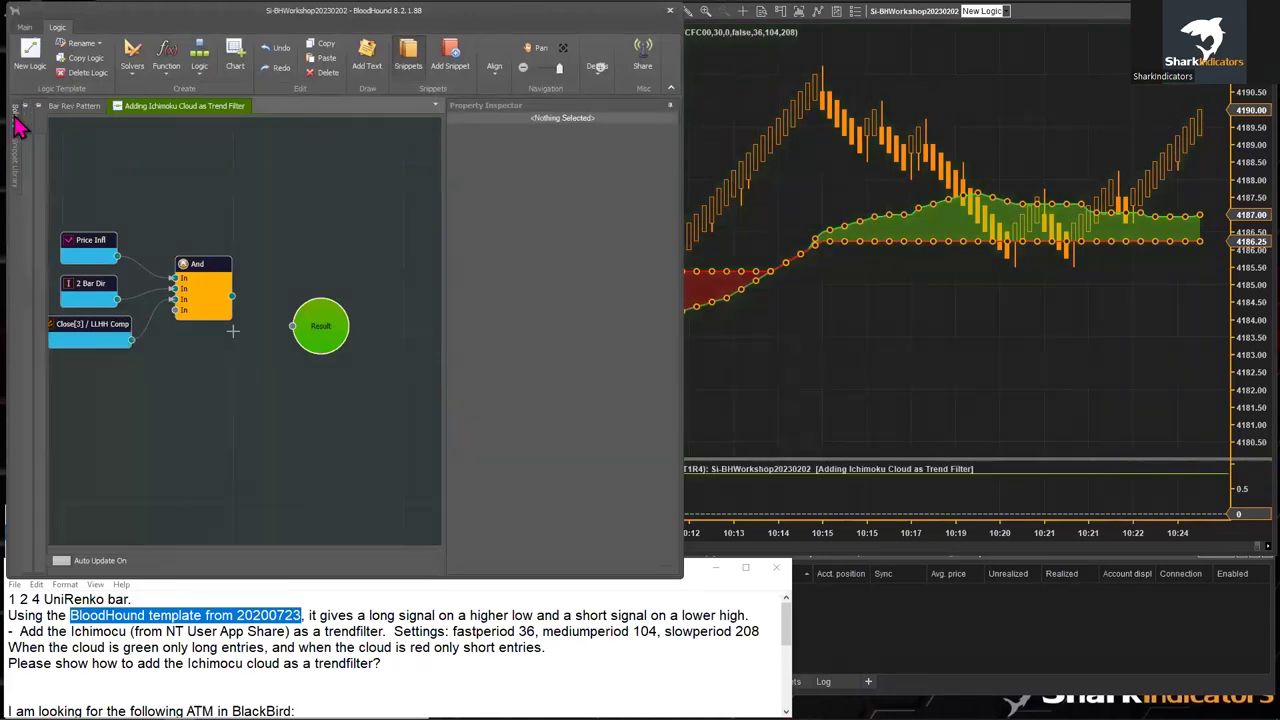
click(16, 120)
click(84, 298)
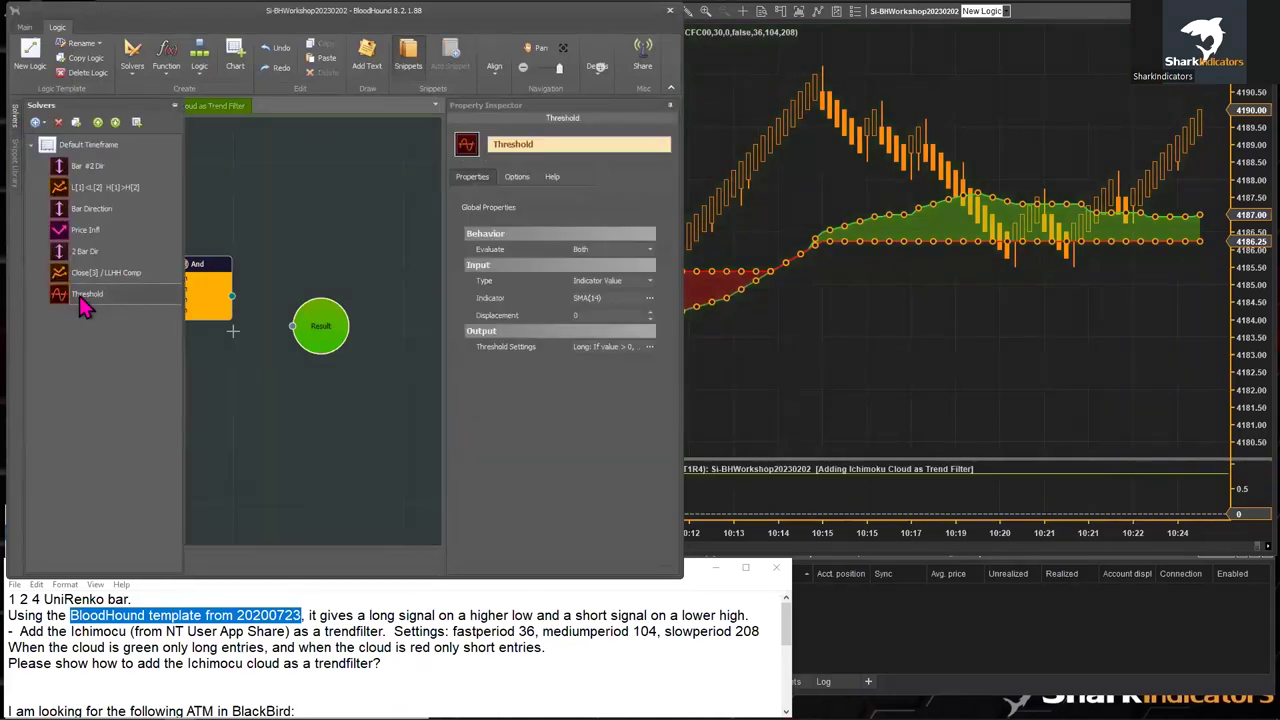
right_click(82, 298)
click(120, 343)
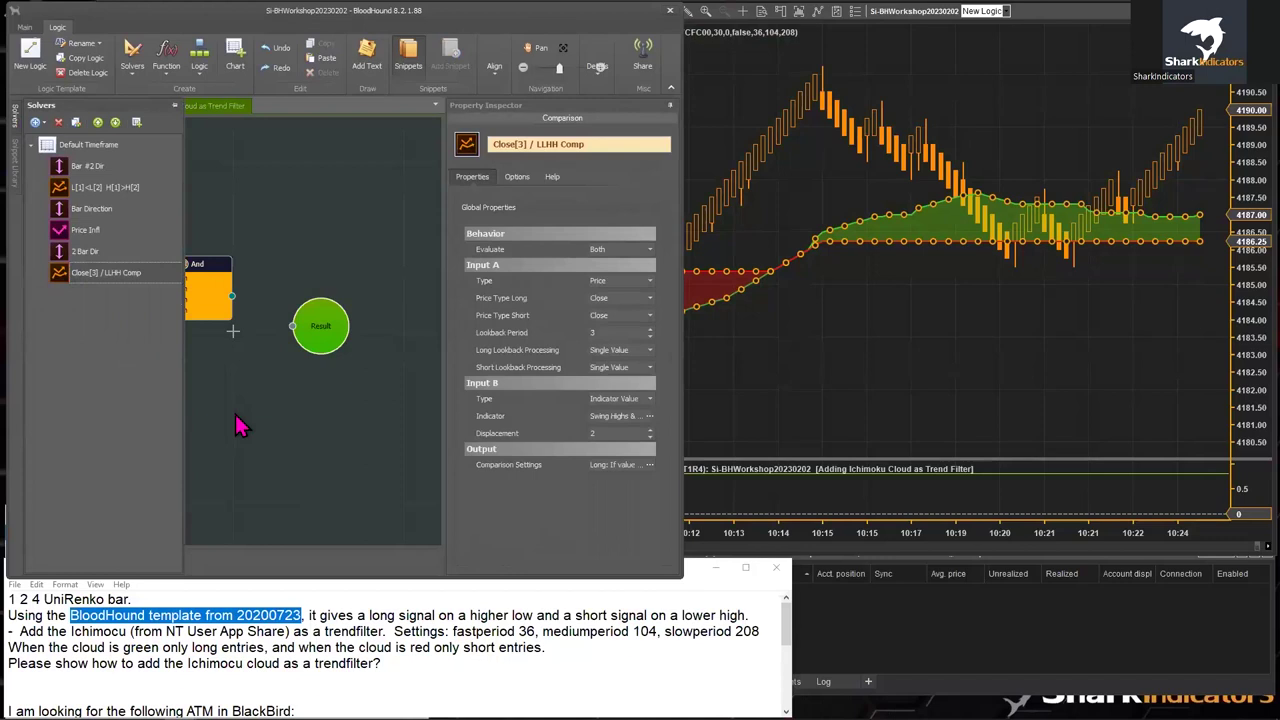
click(238, 425)
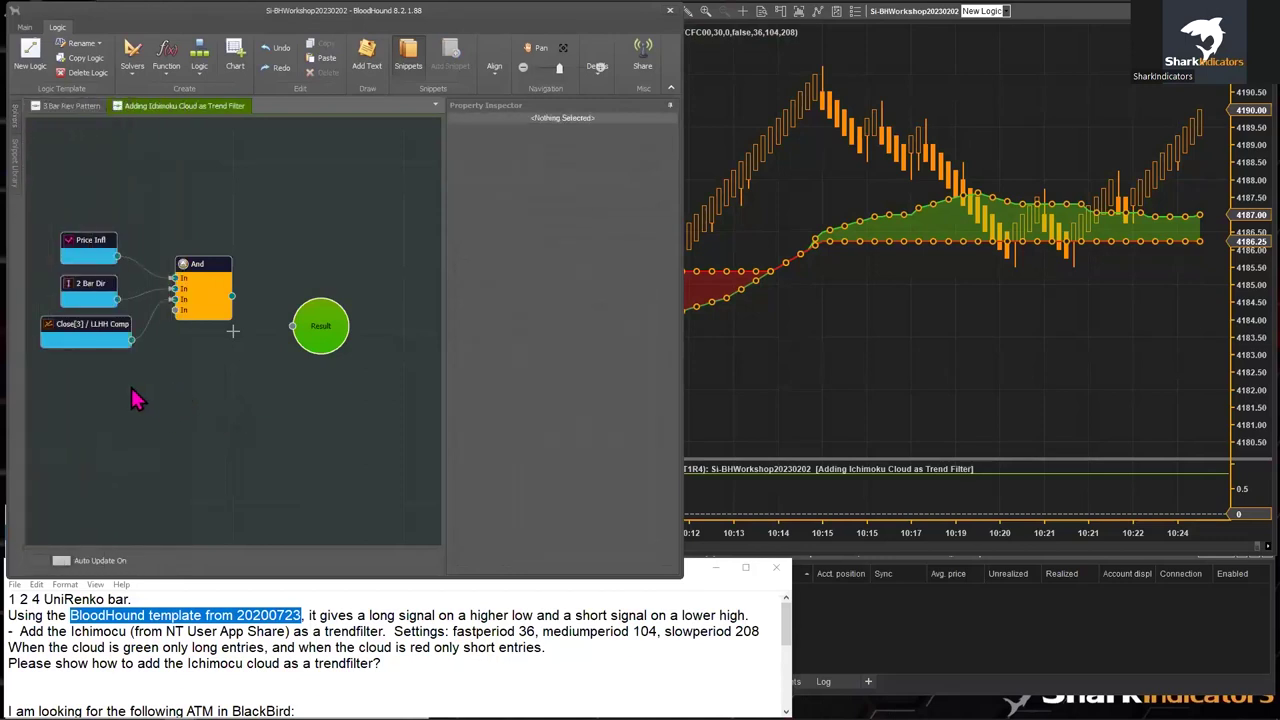
- Add a Comparison solver below the Close[3] / LLHH Comp node, connect it to Result, and leave it selected after checking the chart's cloud
right_click(106, 397)
mouse_move(164, 407)
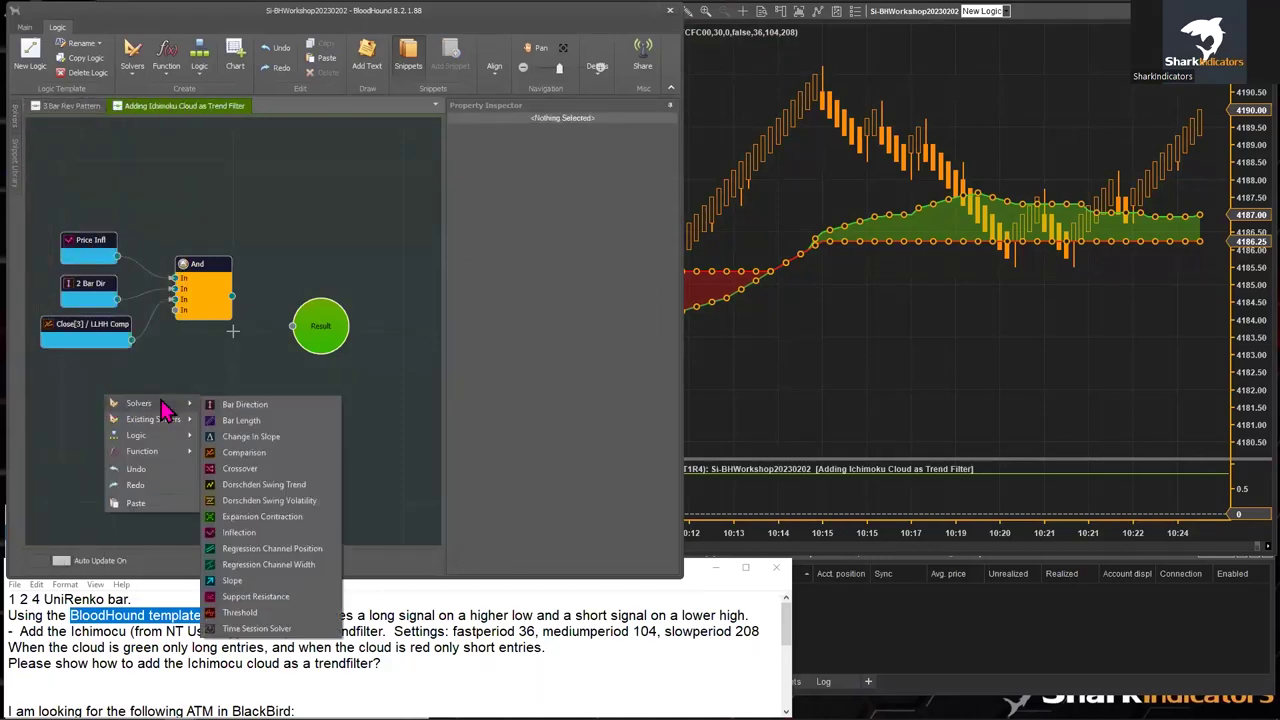
click(244, 452)
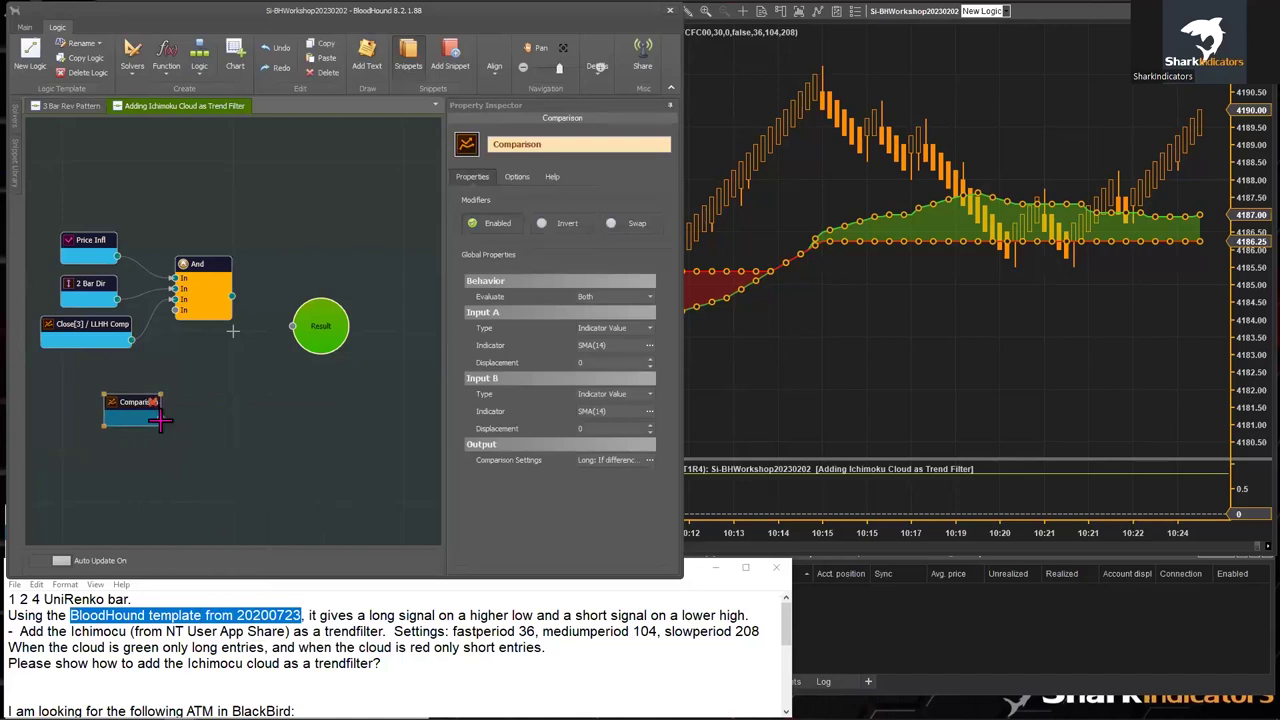
drag(160, 420, 292, 326)
drag(135, 401, 138, 403)
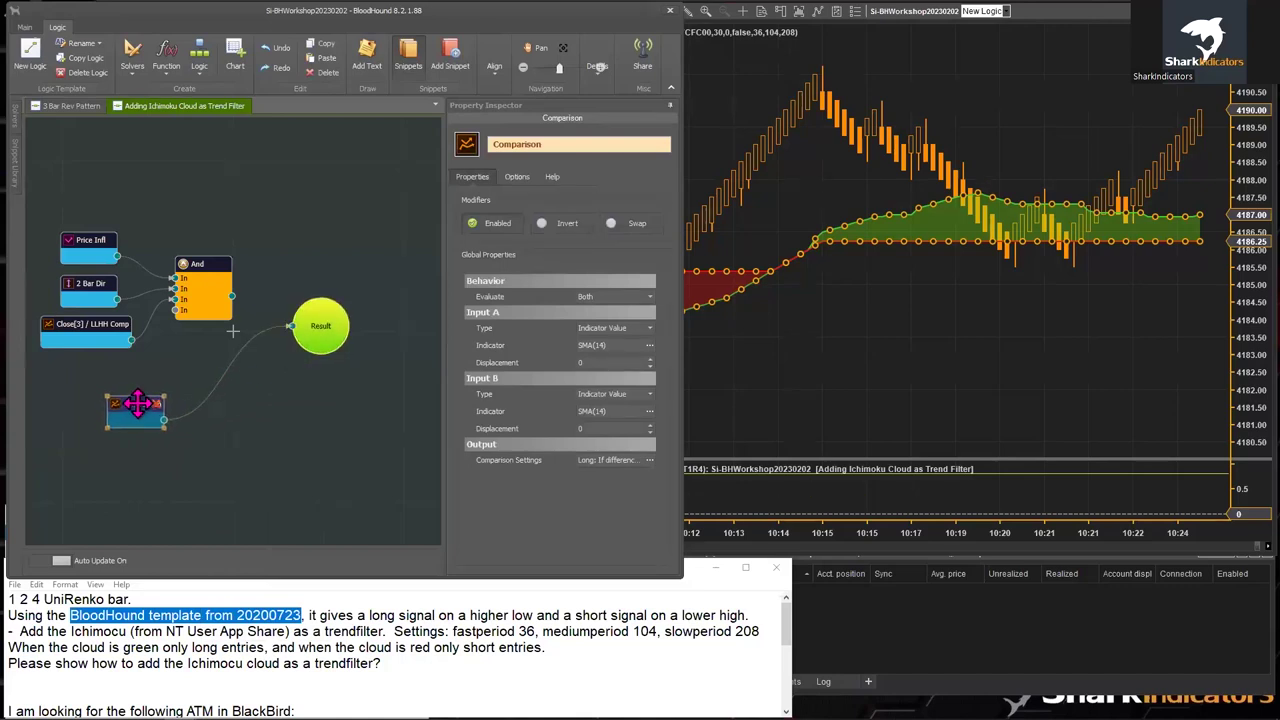
click(700, 330)
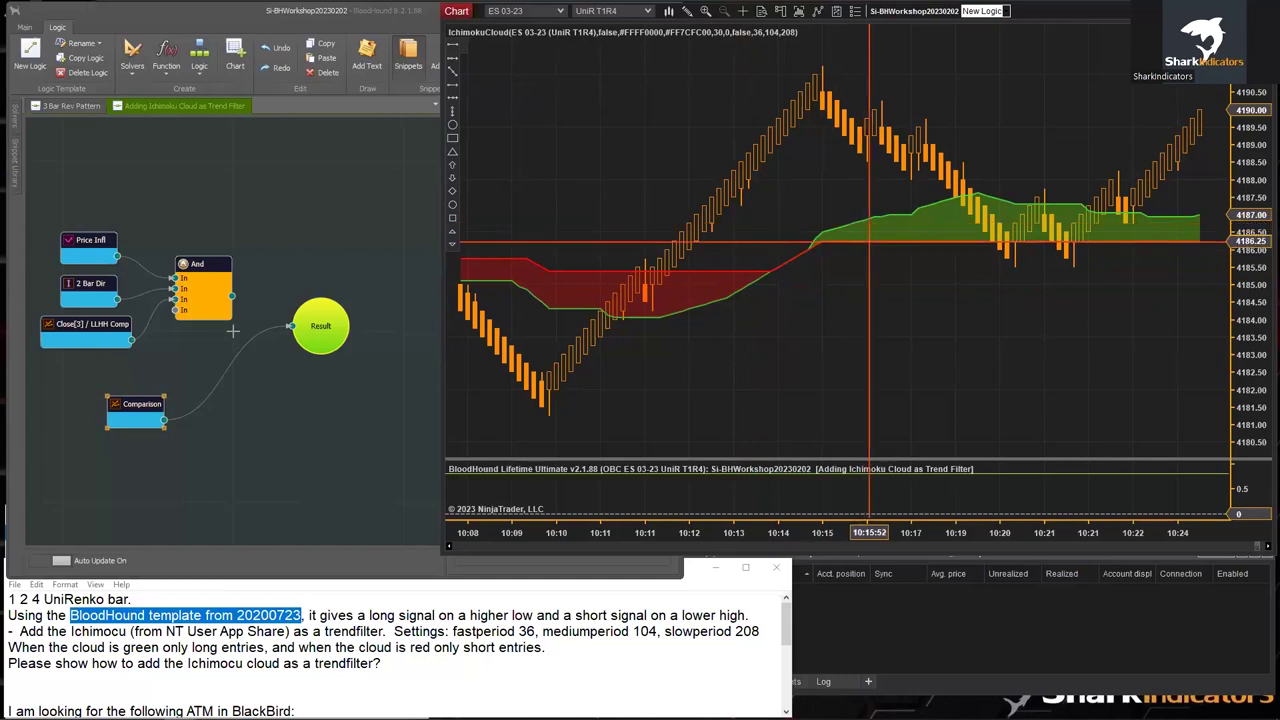
click(137, 410)
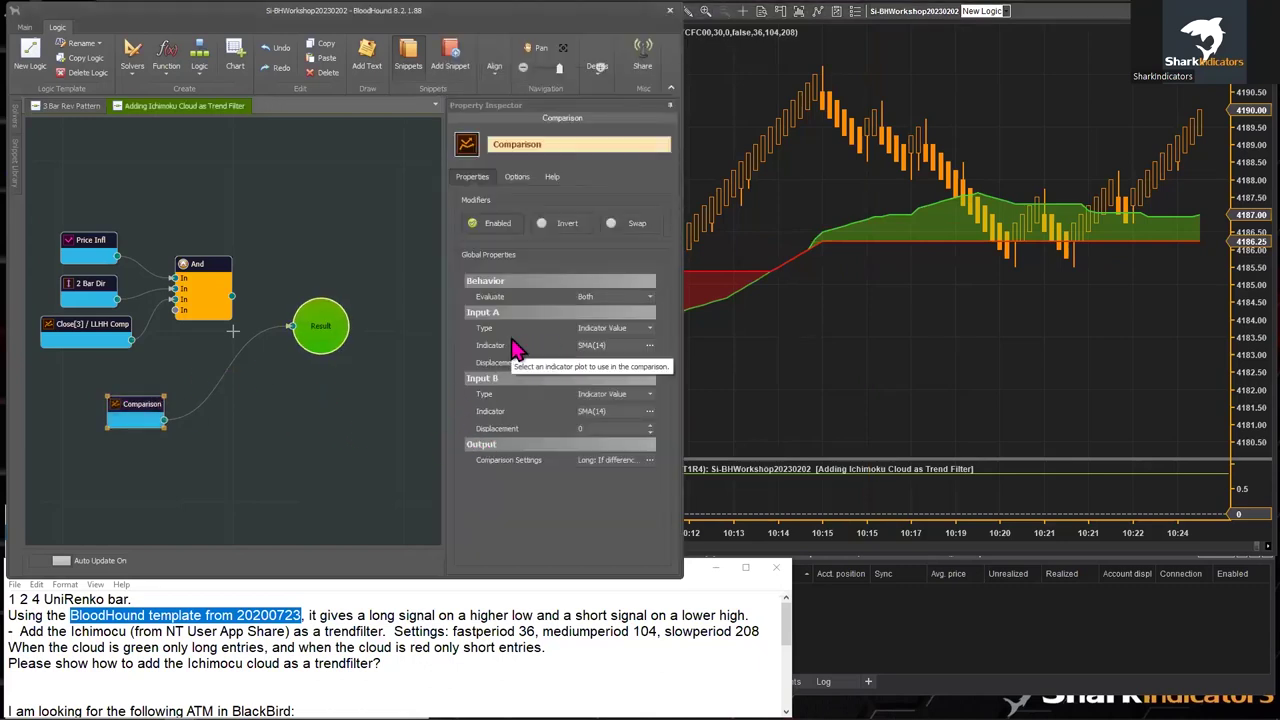
- Rename the Comparison solver as "Ich SpanA / SpanB"
double_click(500, 145)
text(Ich SpanA / Span)
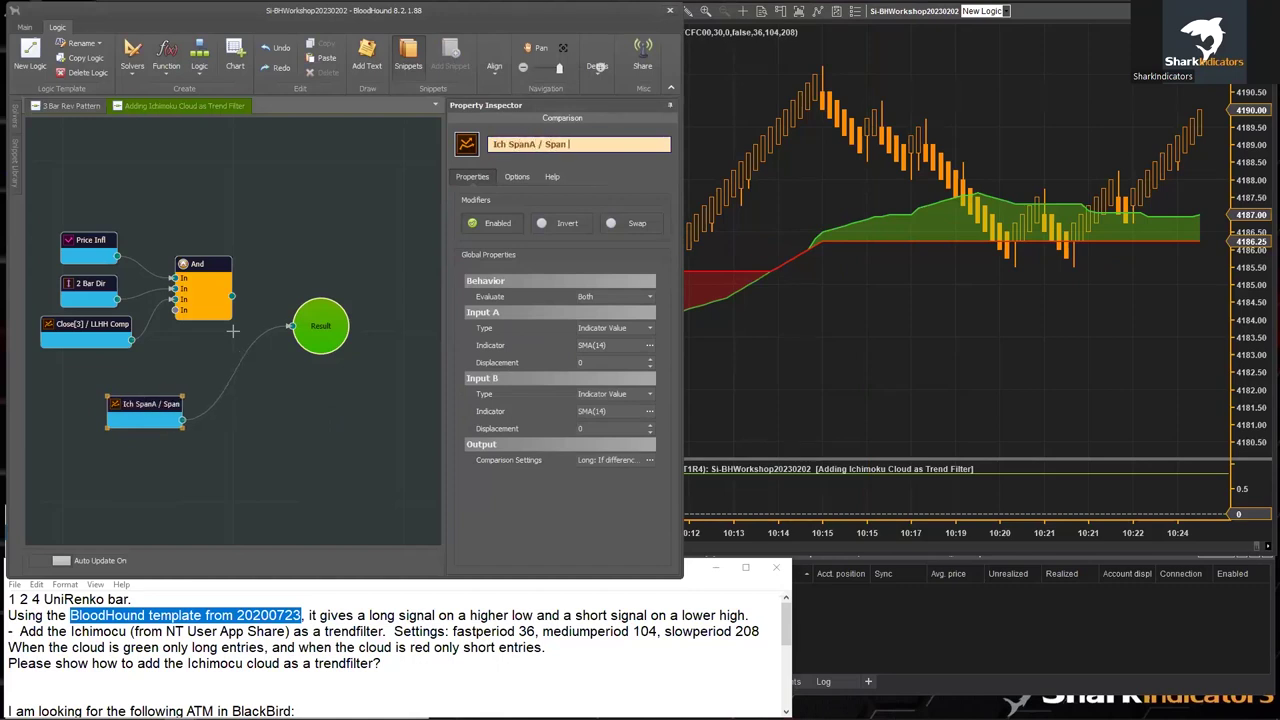
text( B)
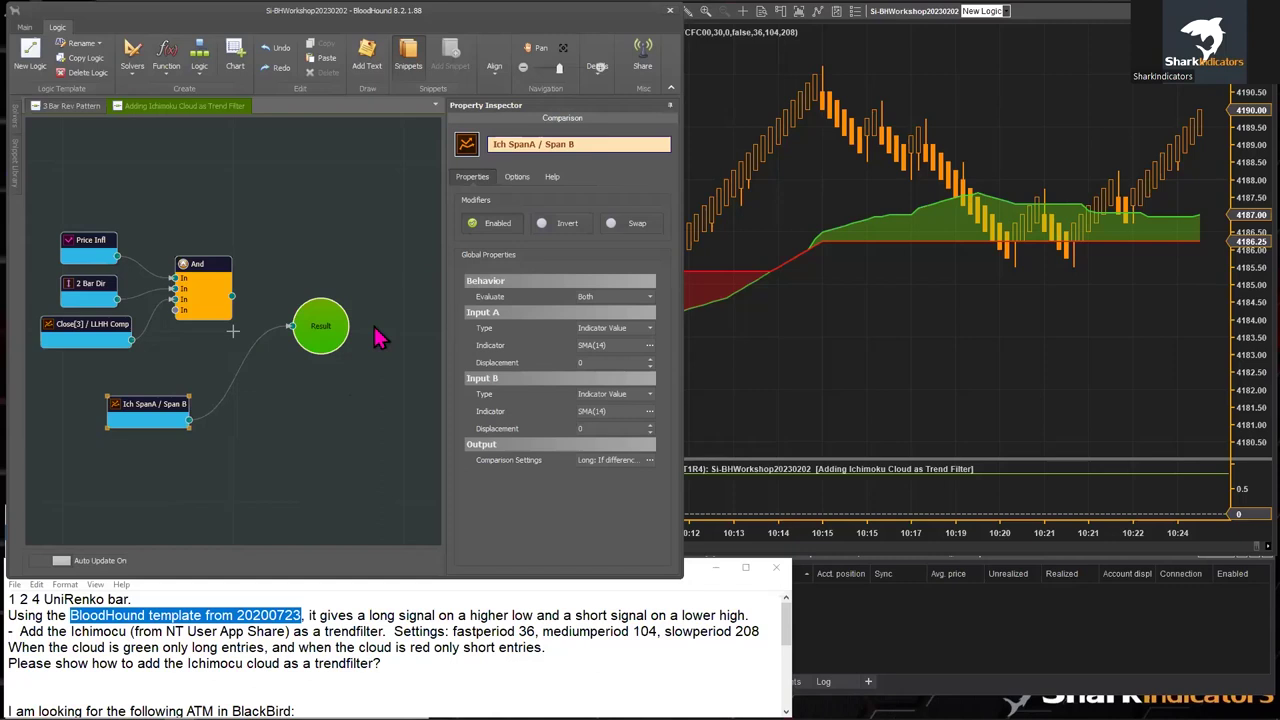
click(147, 410)
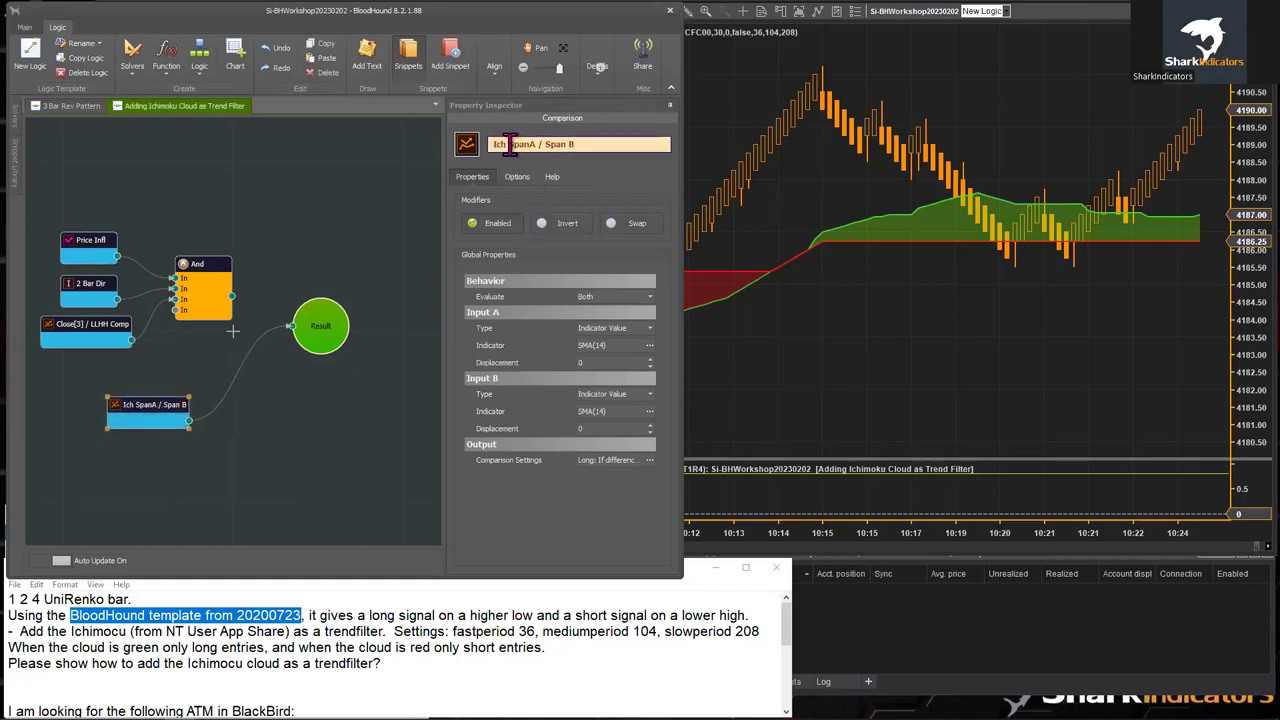
drag(509, 144, 528, 144)
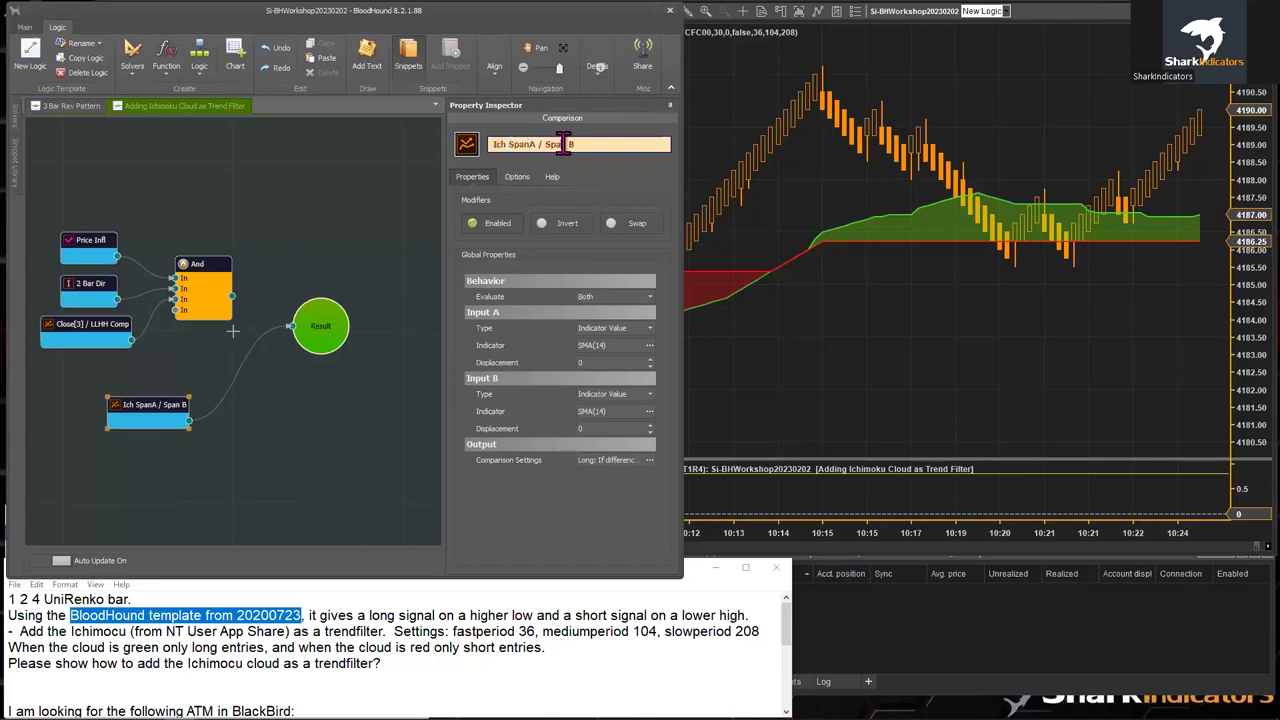
click(566, 144)
key(Delete)
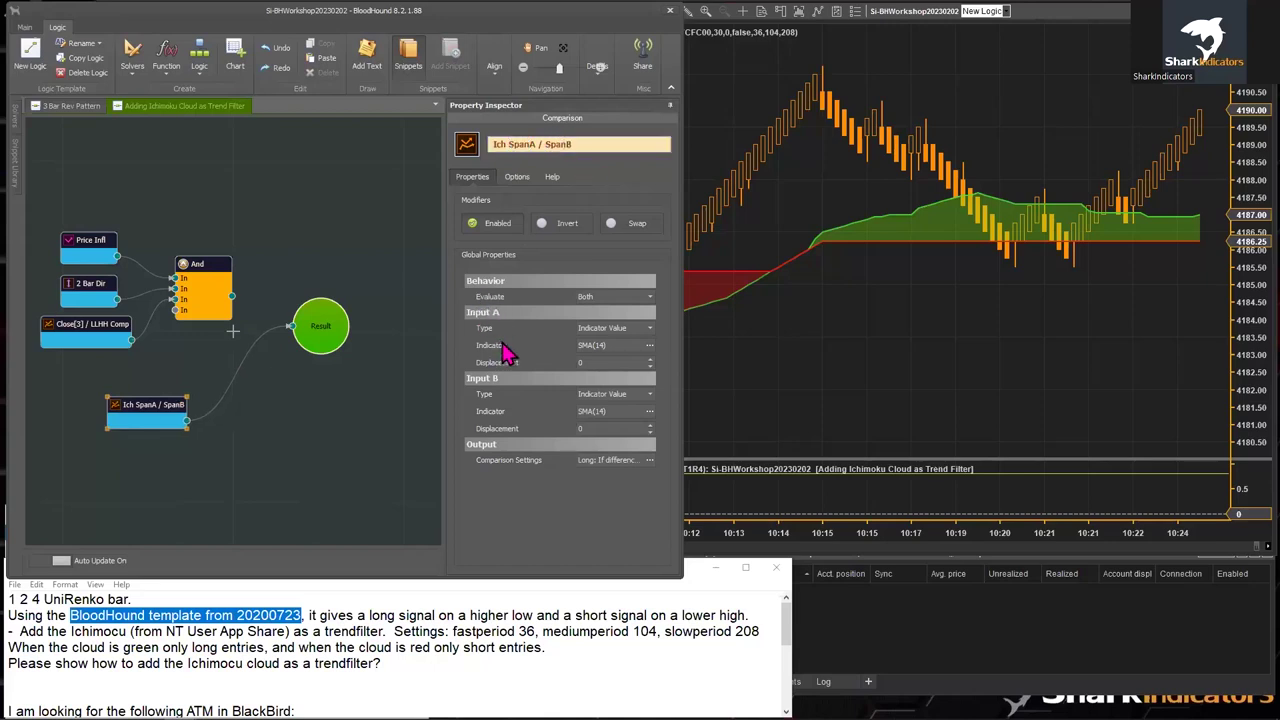
- Choose IchimokuCloud in place of SMA(14) as the indicator for the comparison's Input A
click(650, 345)
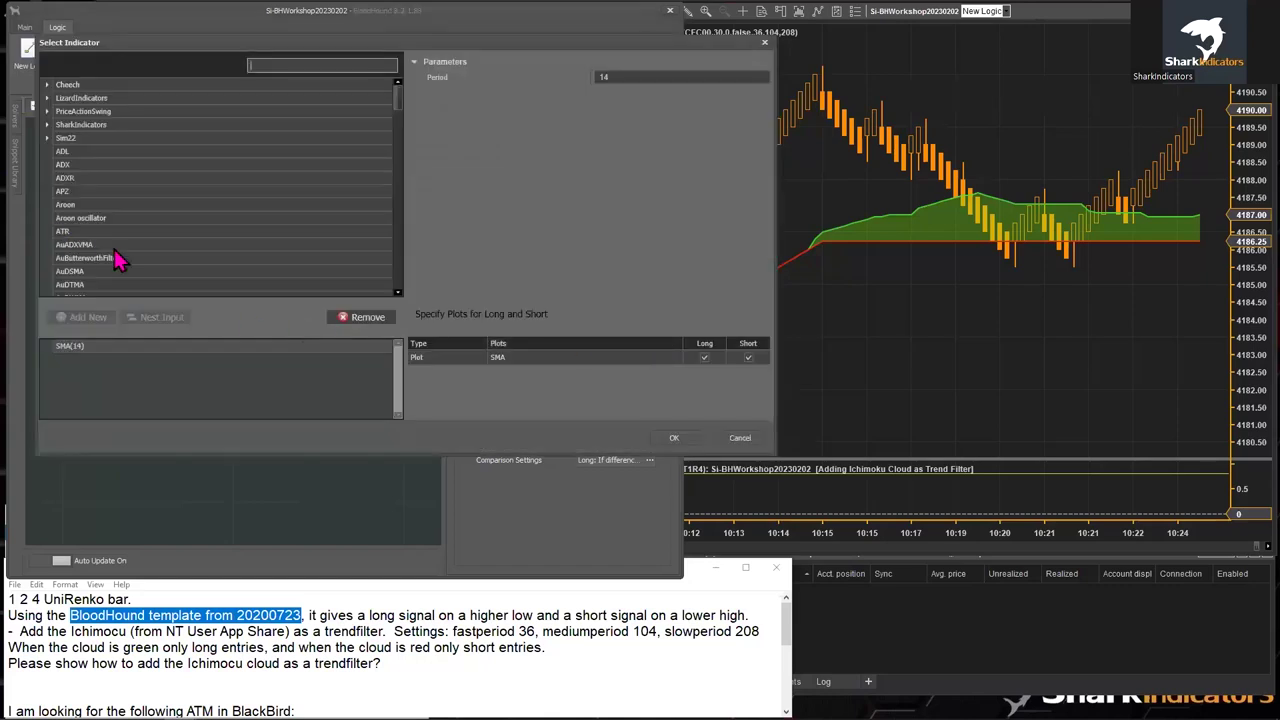
text(ich)
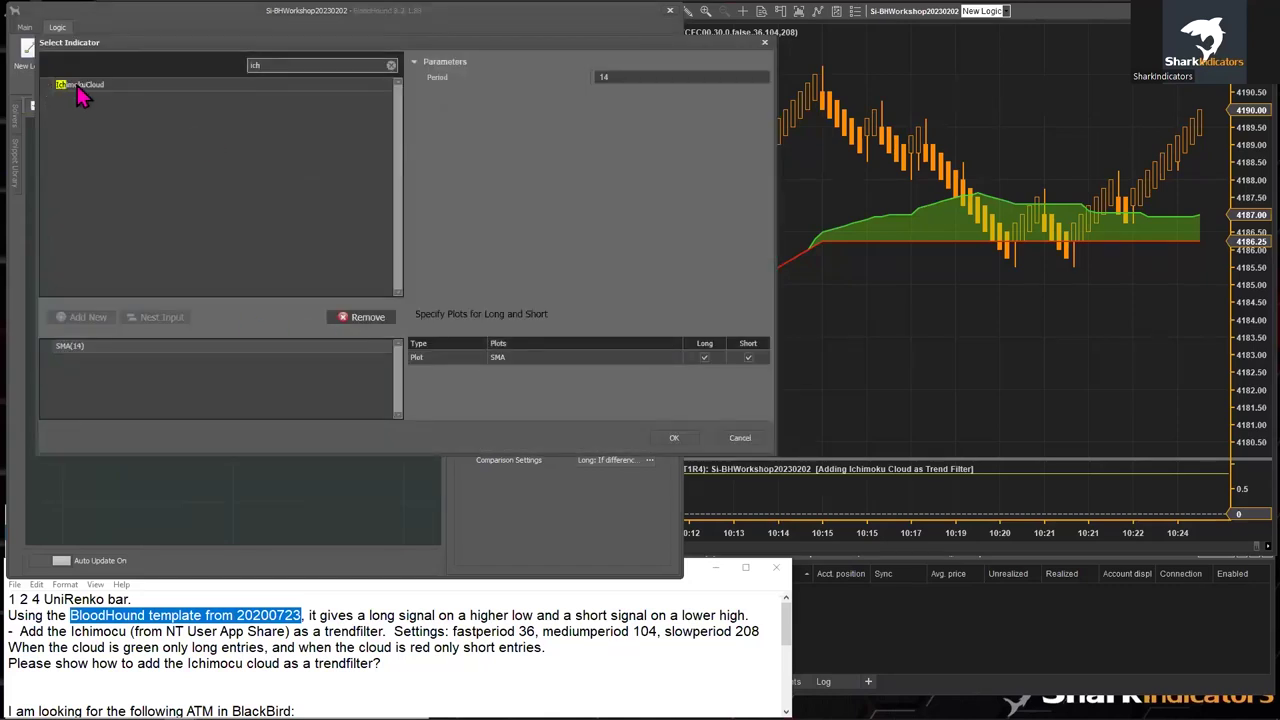
click(78, 88)
click(86, 347)
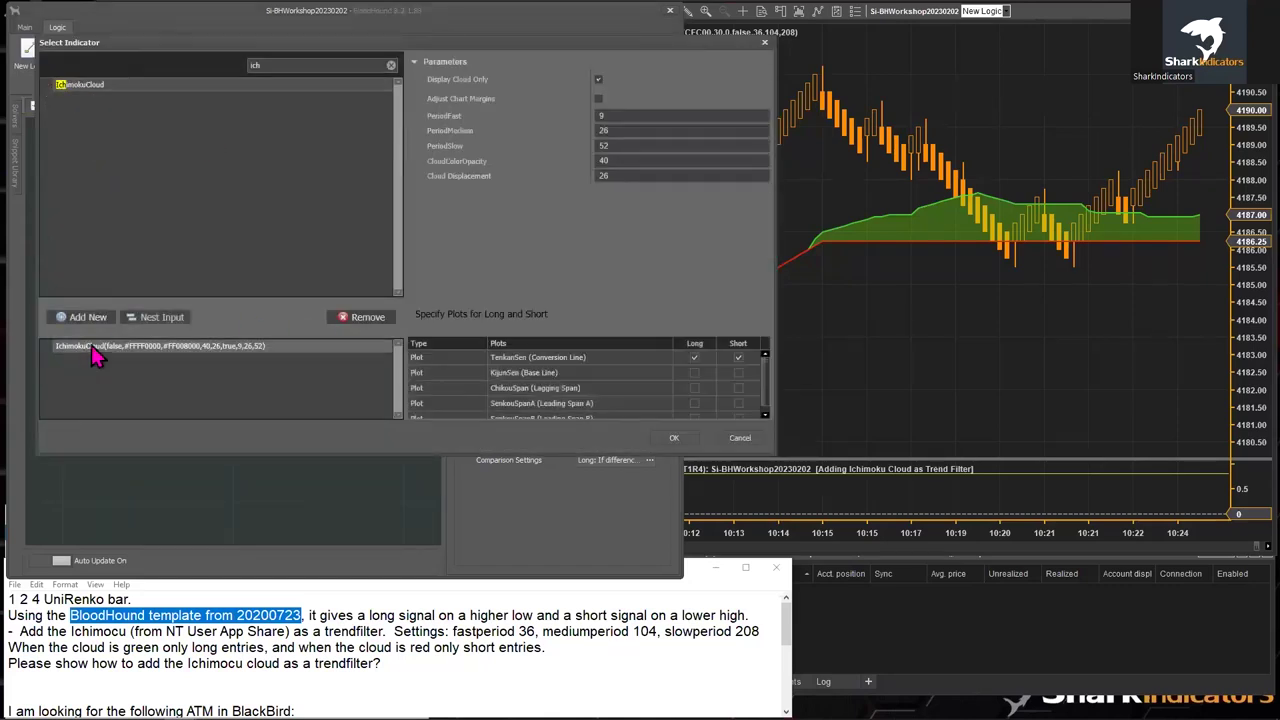
- Set Input A's IchimokuCloud to PeriodFast 36, PeriodMedium 104, PeriodSlow 208 and Cloud Displacement 0
click(623, 116)
double_click(607, 117)
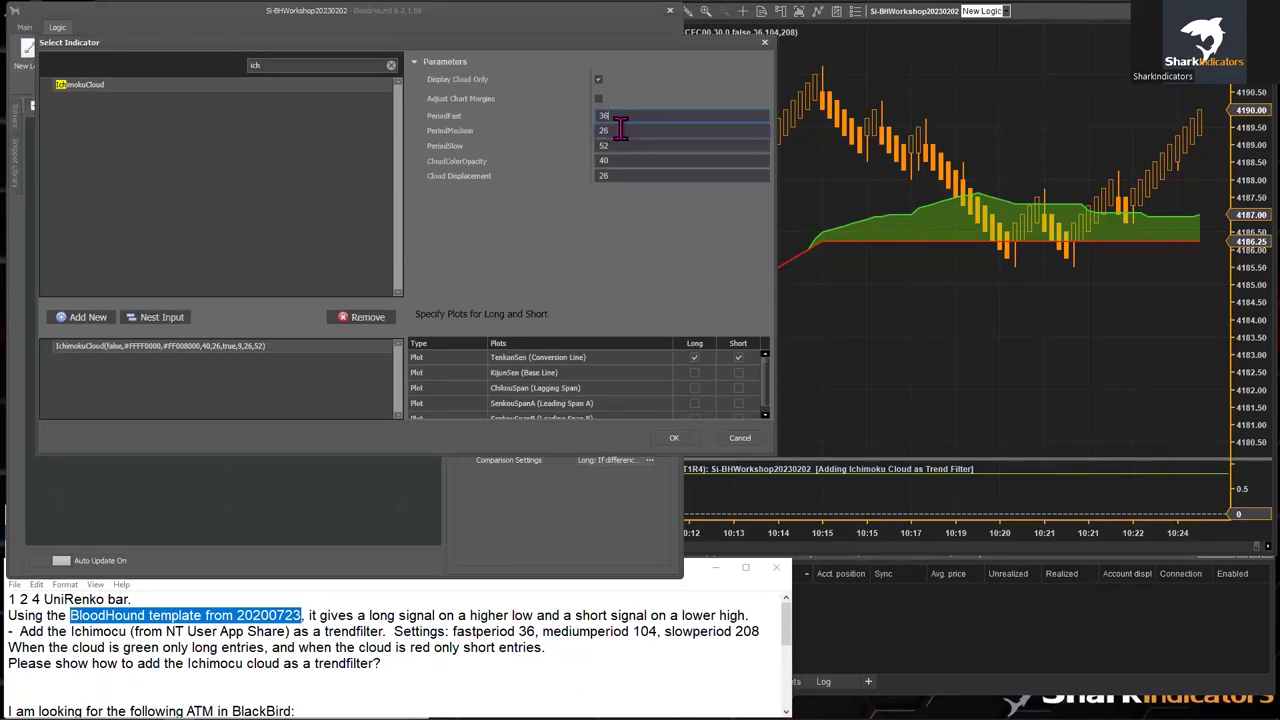
text(36)
double_click(606, 130)
text(104)
double_click(612, 145)
text(208)
double_click(605, 175)
text(0)
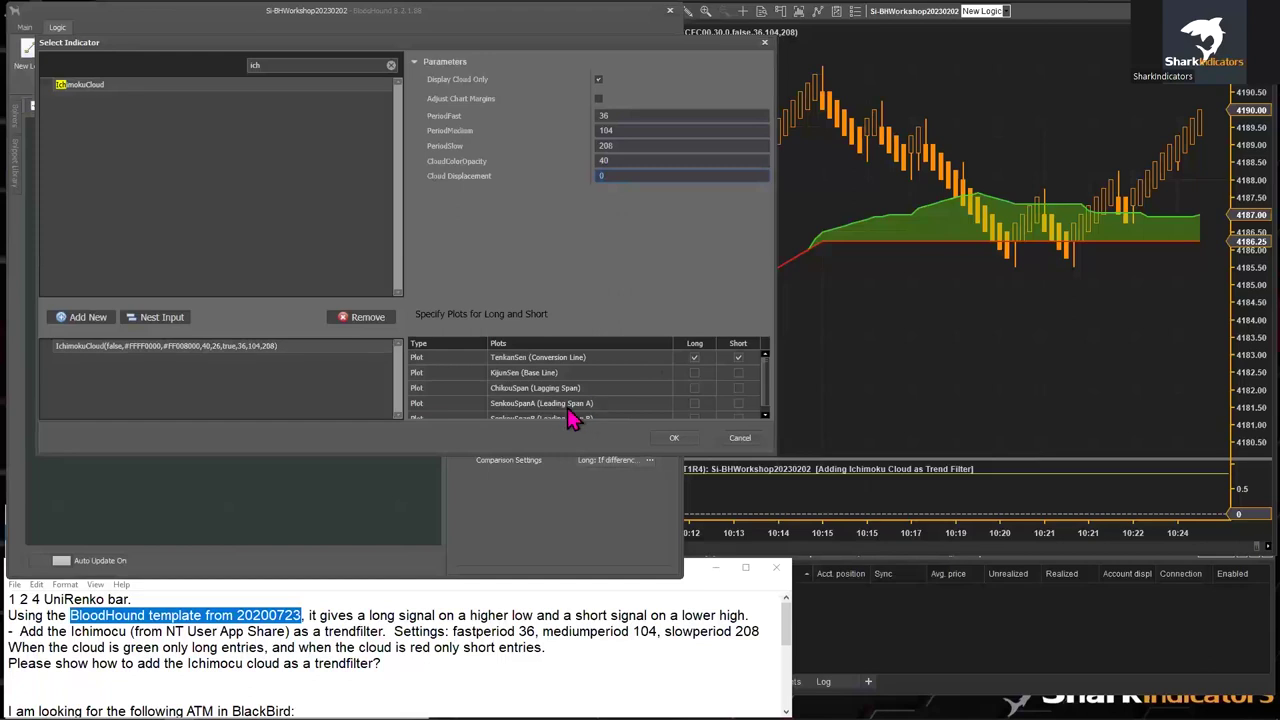
- Use the SenkouSpanA (Leading Span A) plot for both Long and Short in Input A and accept the indicator
click(694, 404)
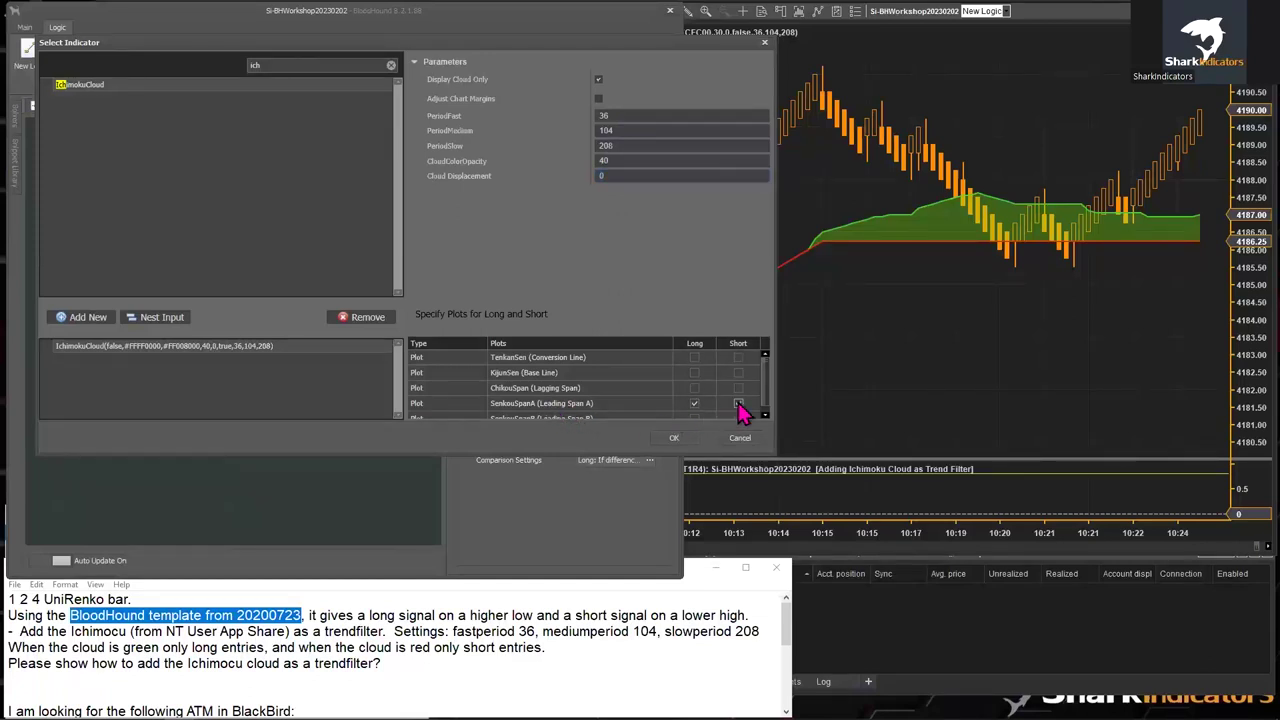
click(738, 404)
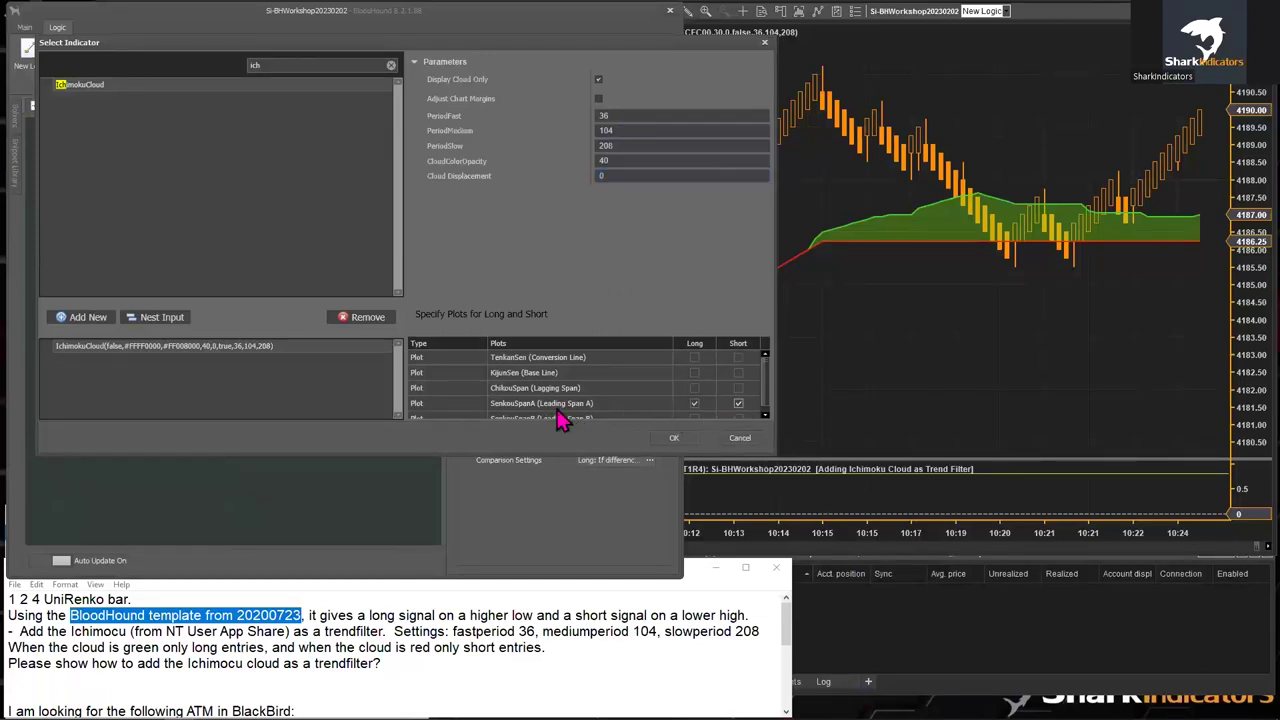
click(675, 439)
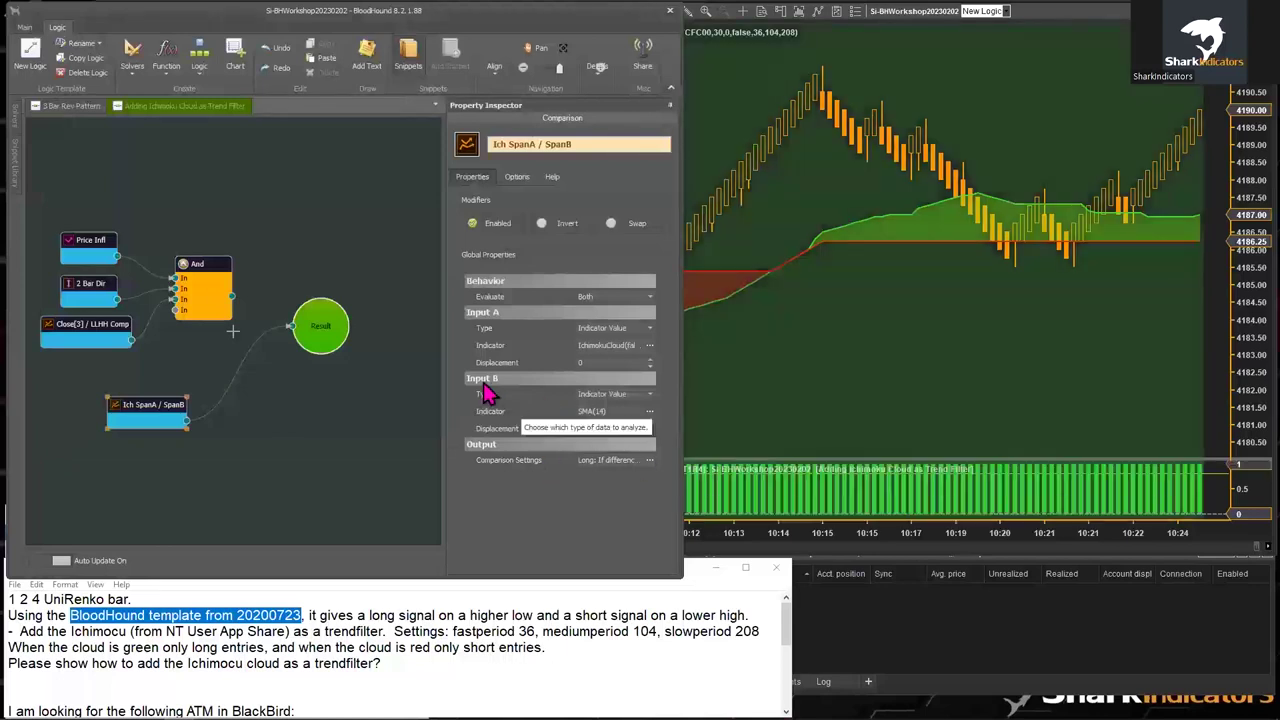
- Choose IchimokuCloud as the indicator for the comparison's Input B
click(648, 413)
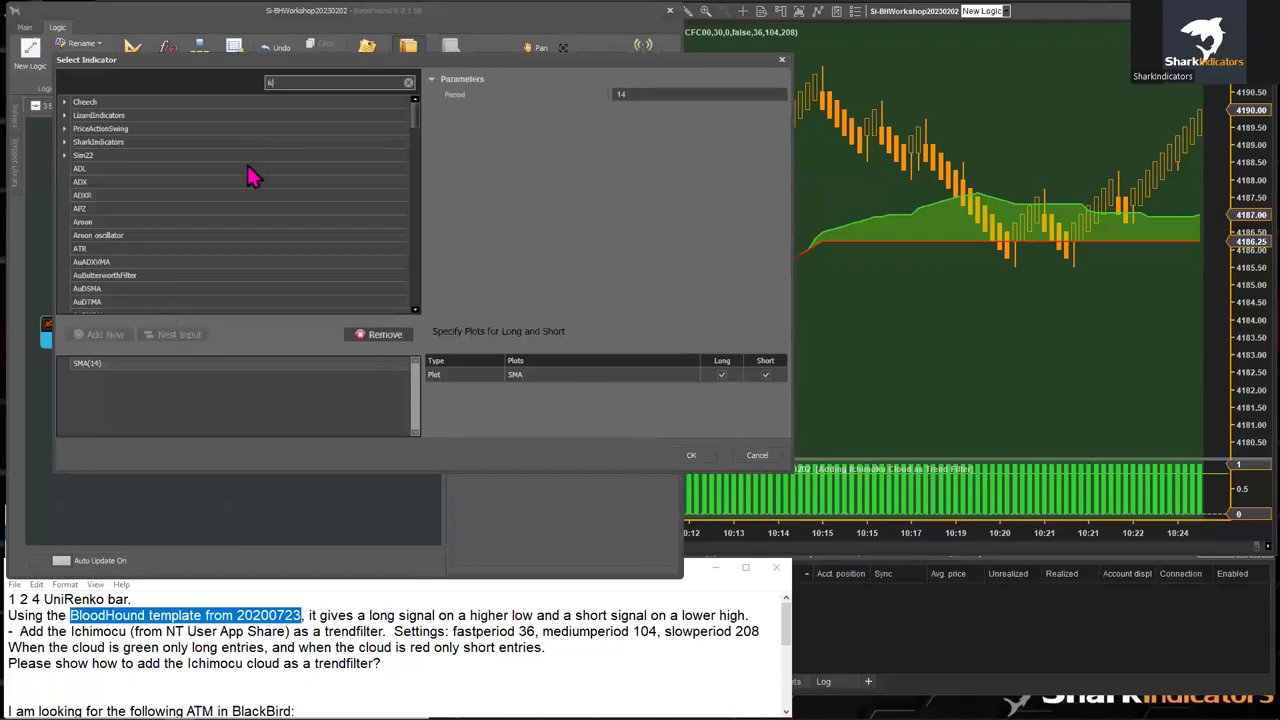
text(h)
click(115, 104)
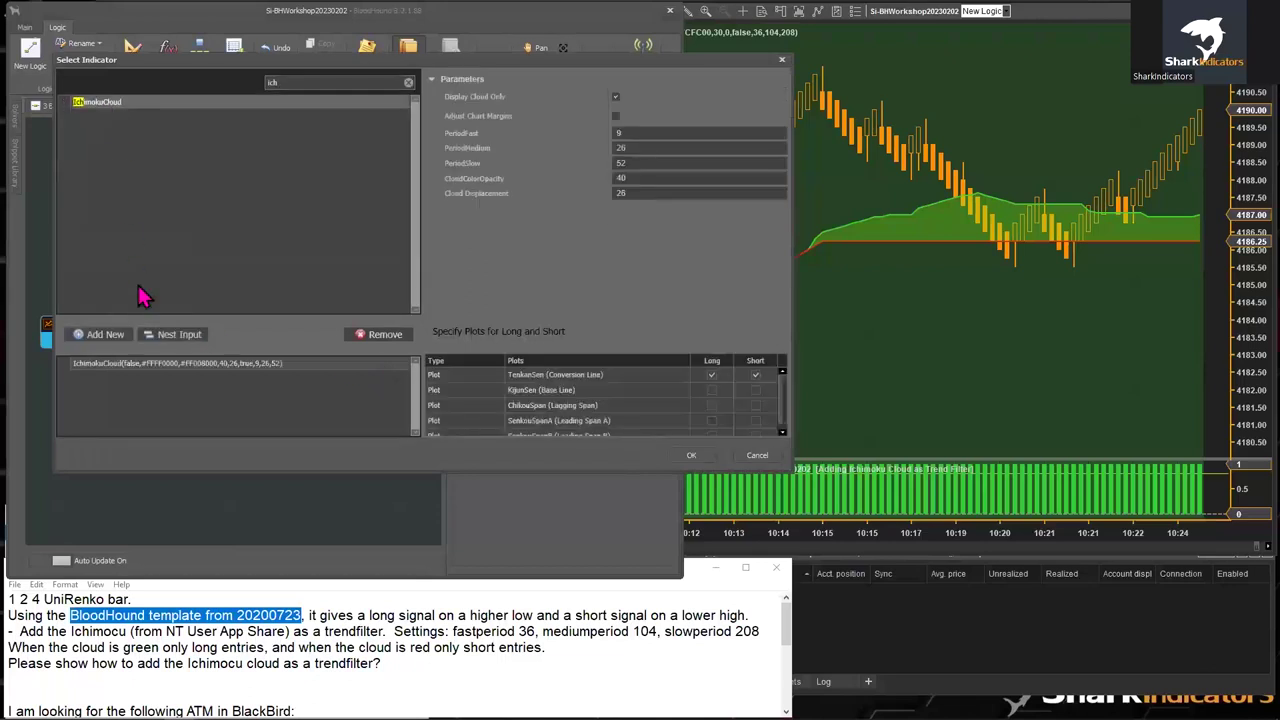
click(93, 374)
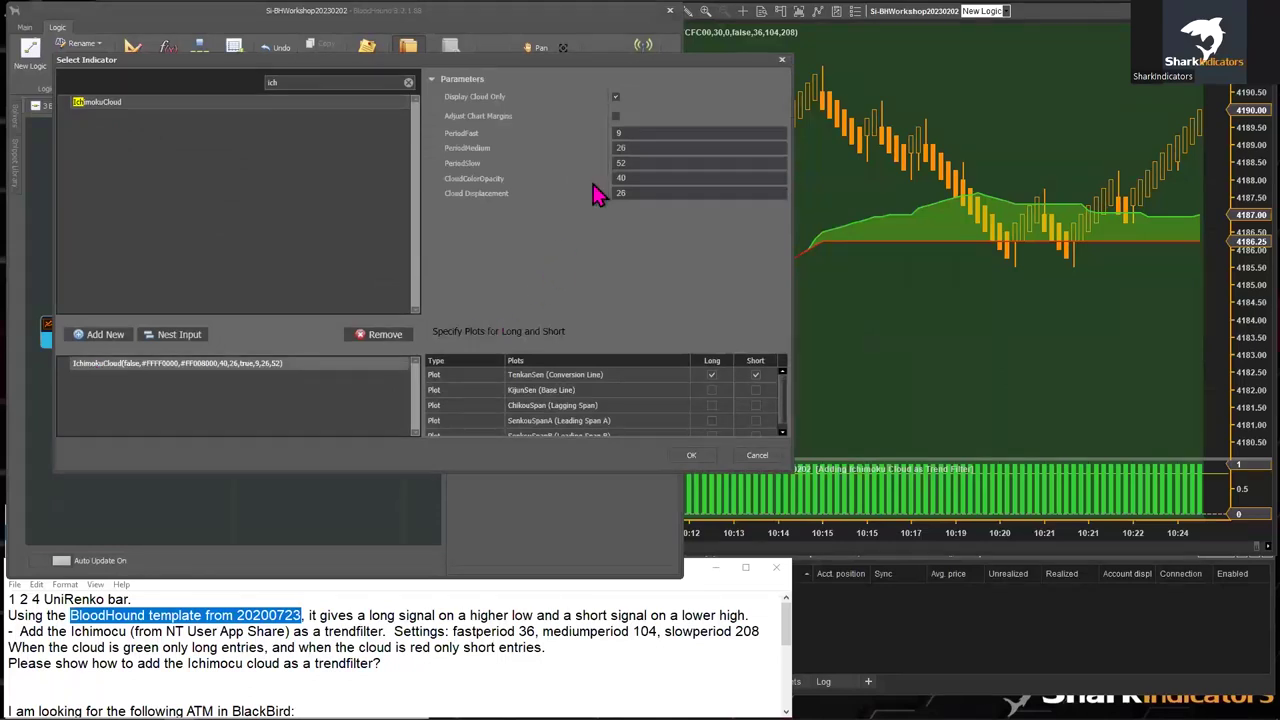
- Set Input B's IchimokuCloud to PeriodFast 36, PeriodMedium 104, PeriodSlow 208 and Cloud Displacement 0
click(631, 133)
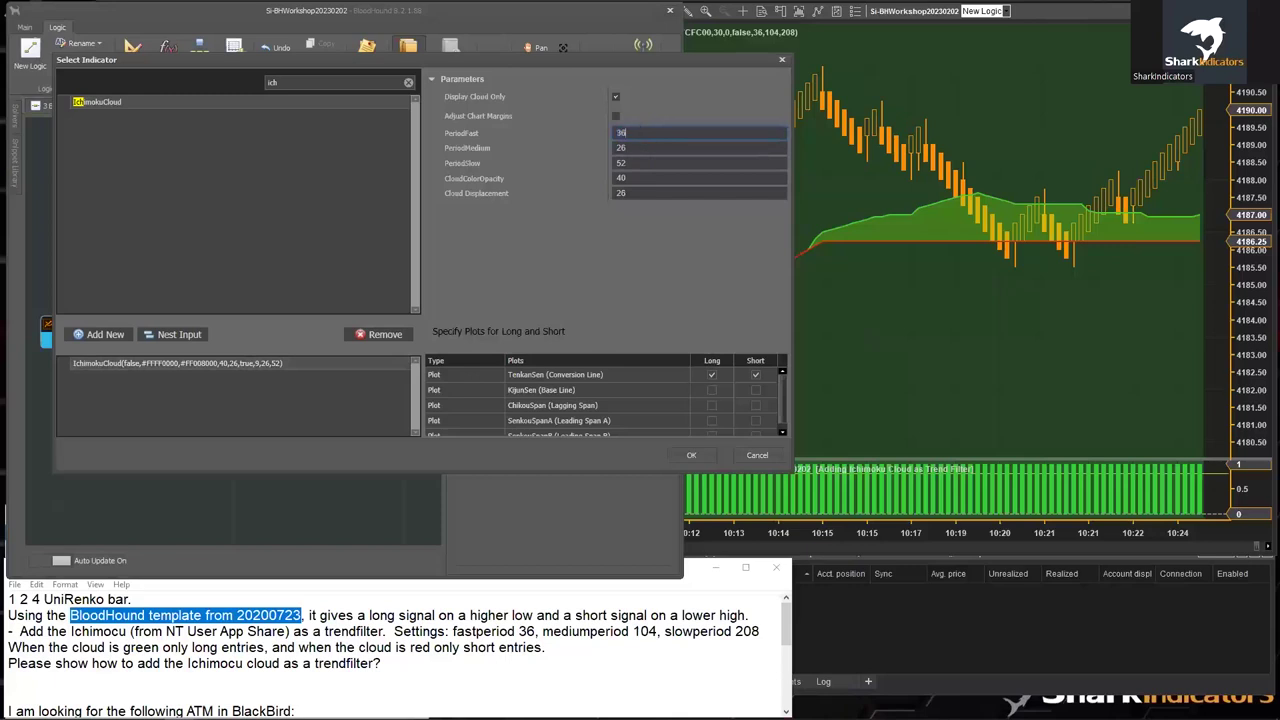
double_click(631, 148)
text(104)
key(Tab)
text(208)
text(0)
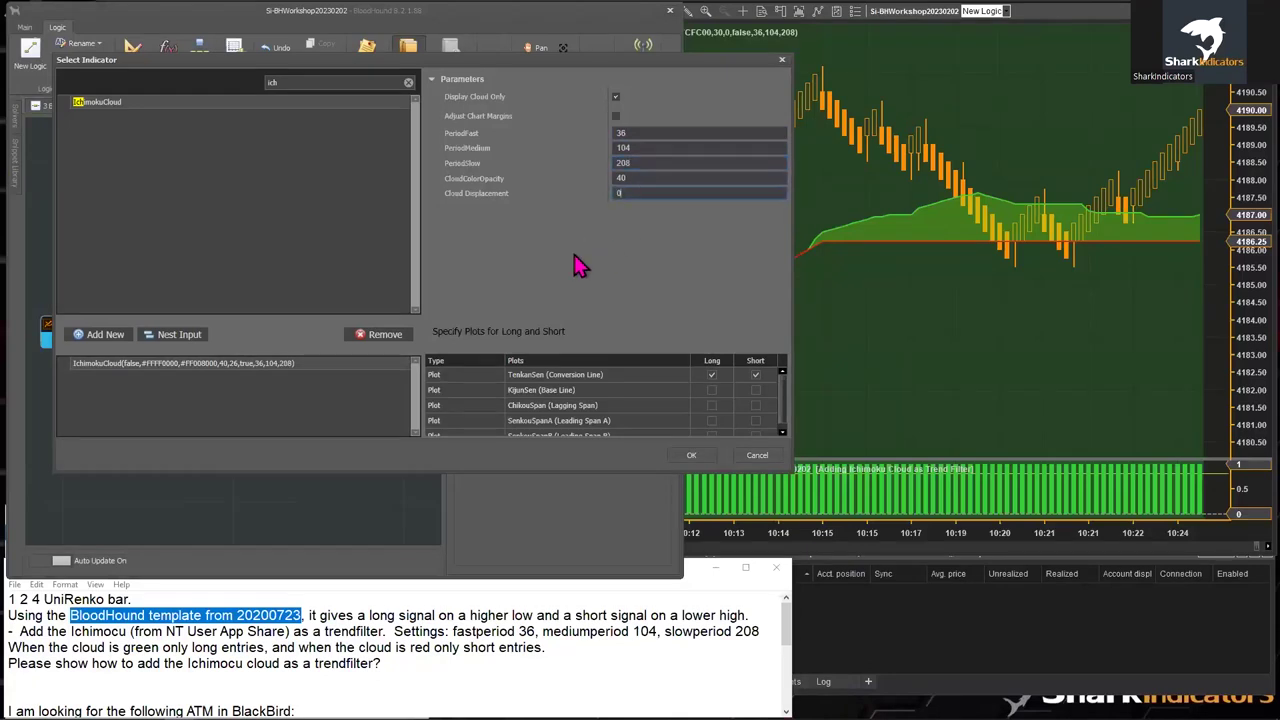
- Select the SenkouSpanB (Leading Span B) plot for Input B and accept the indicator
click(782, 432)
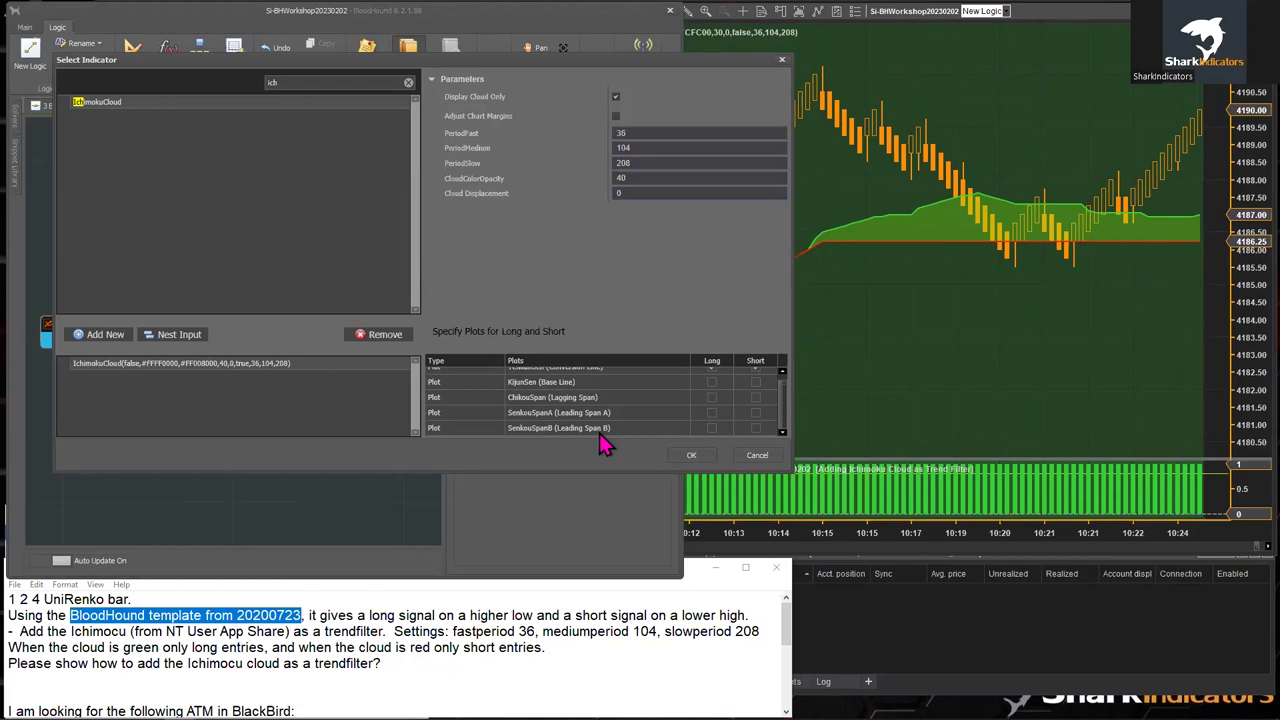
click(711, 428)
click(690, 458)
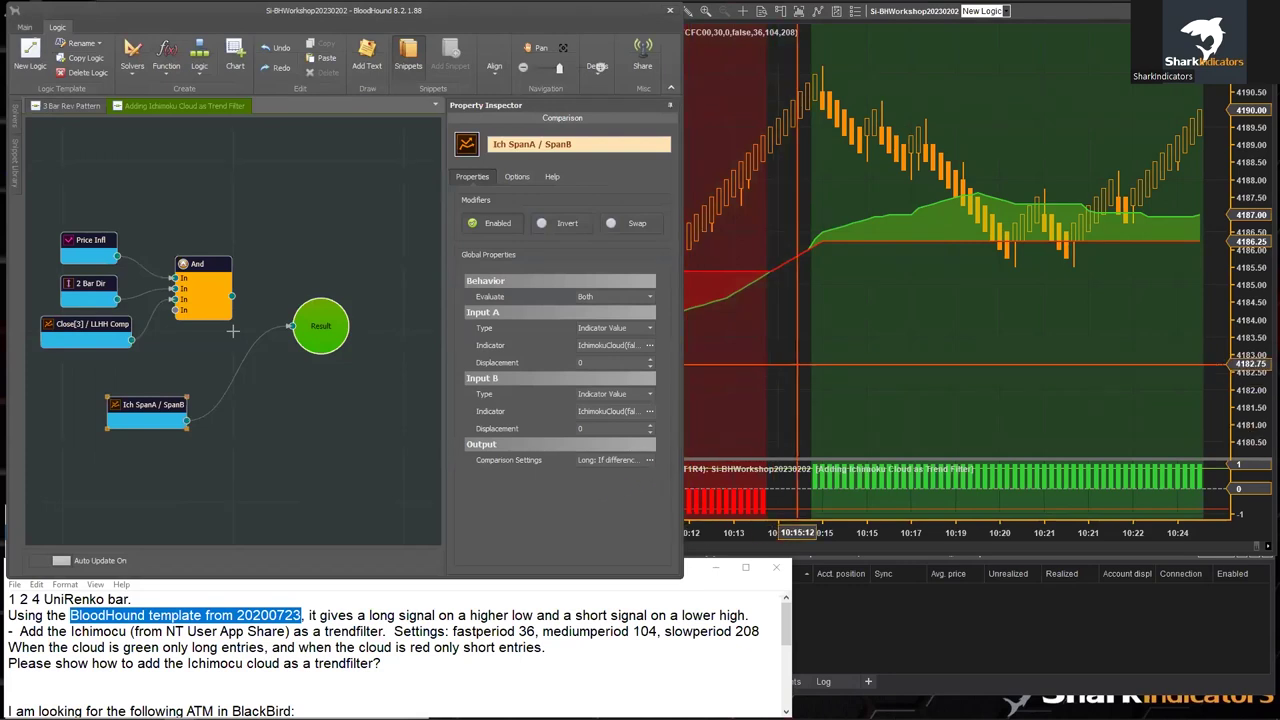
- Examine the chart's history, comparing the solver's long and short signals with the color changes of the Ichimoku cloud
click(808, 300)
scroll(733, 310, up, 5)
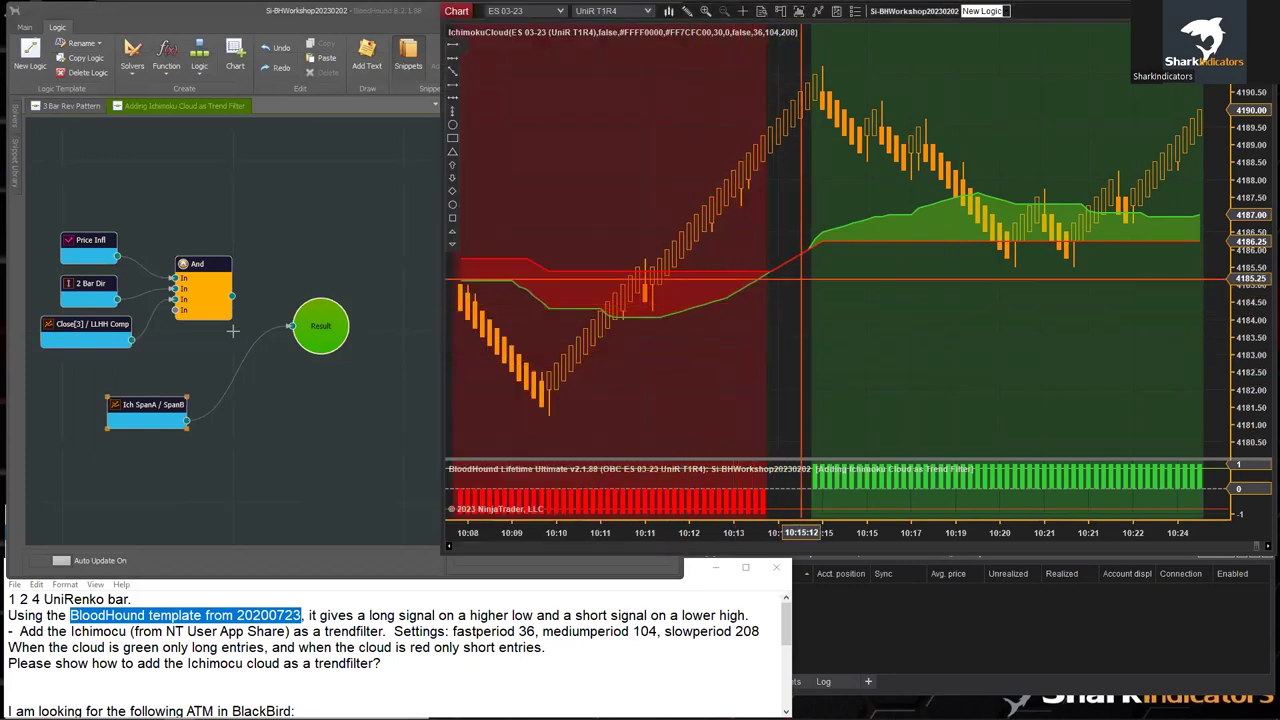
scroll(993, 324, up, 10)
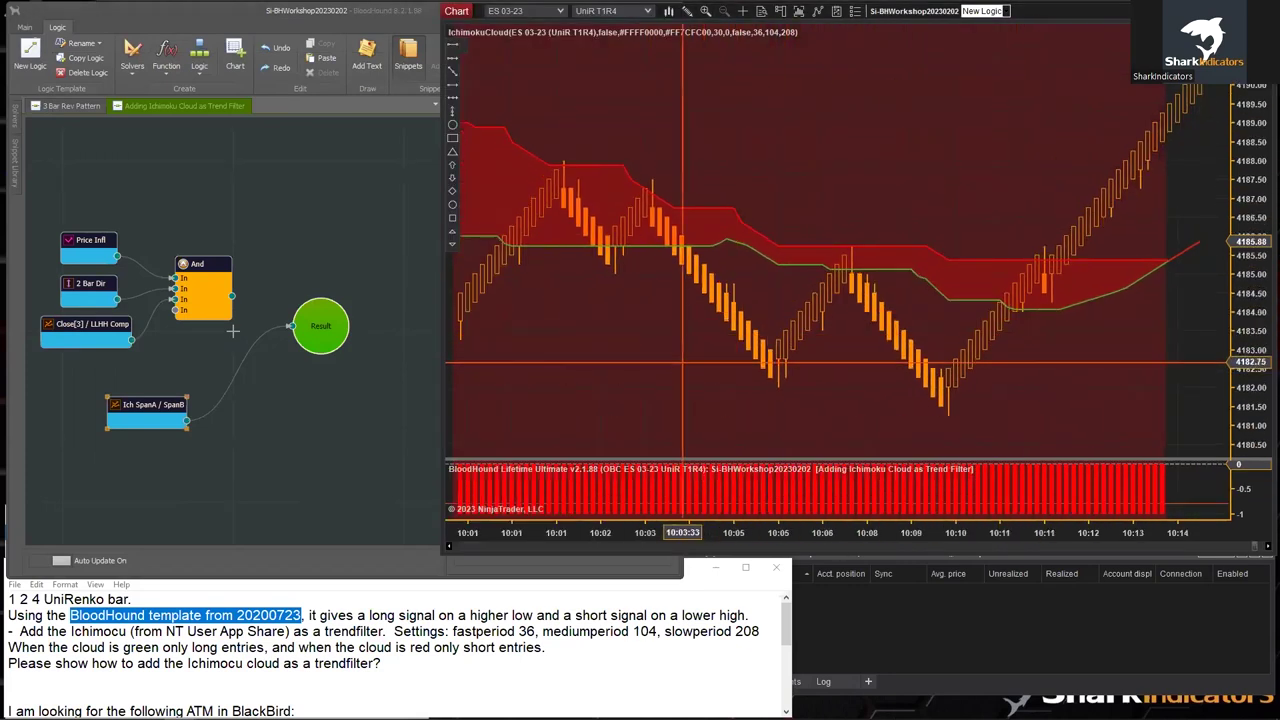
scroll(1027, 355, up, 8)
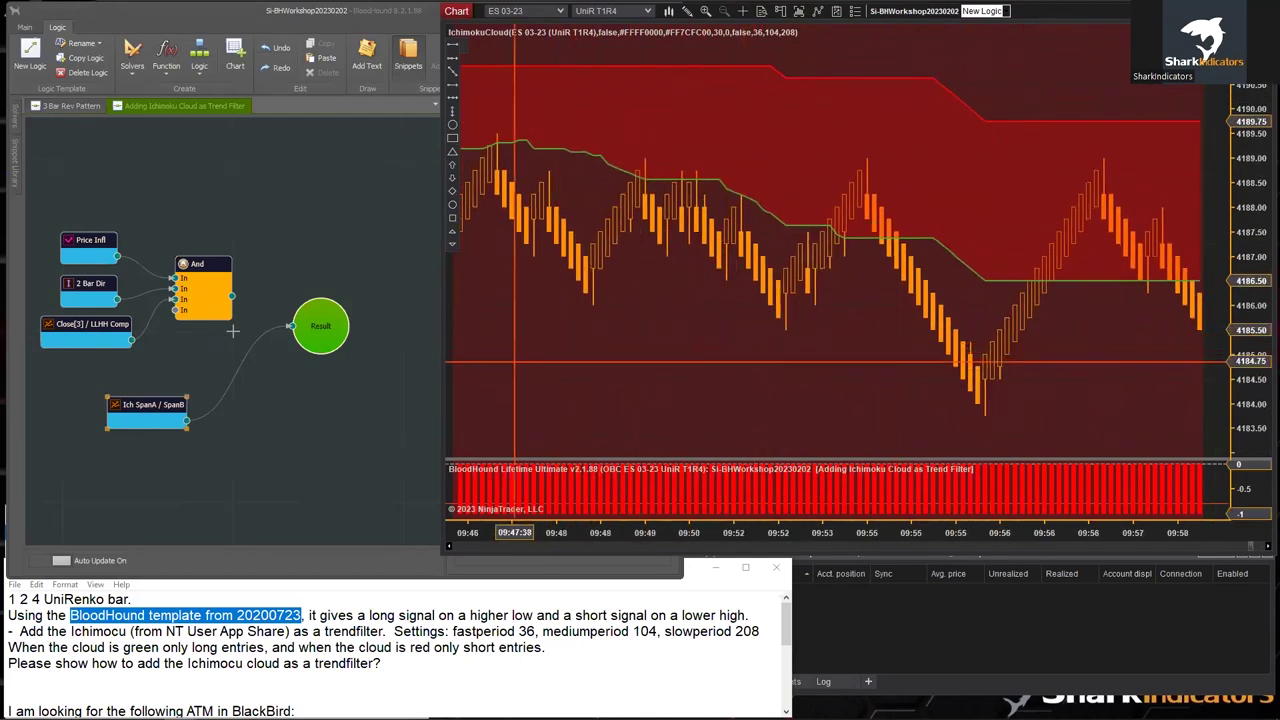
scroll(740, 276, up, 3)
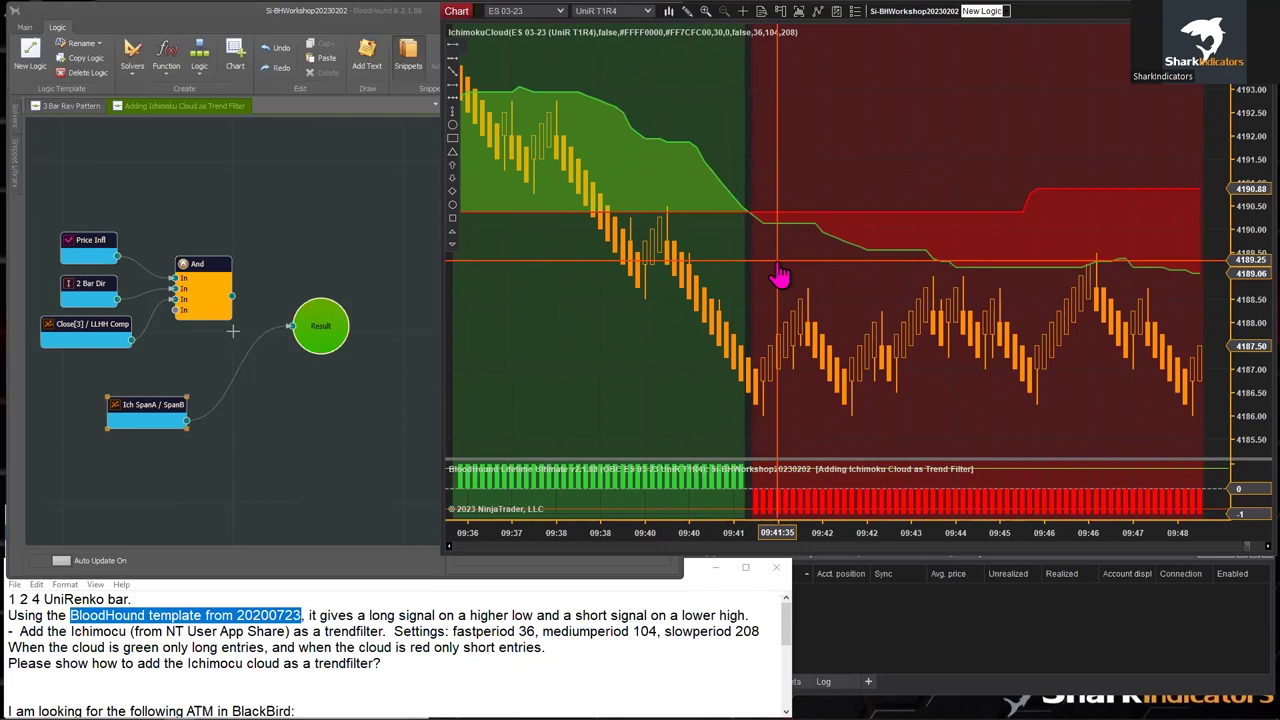
scroll(780, 276, up, 12)
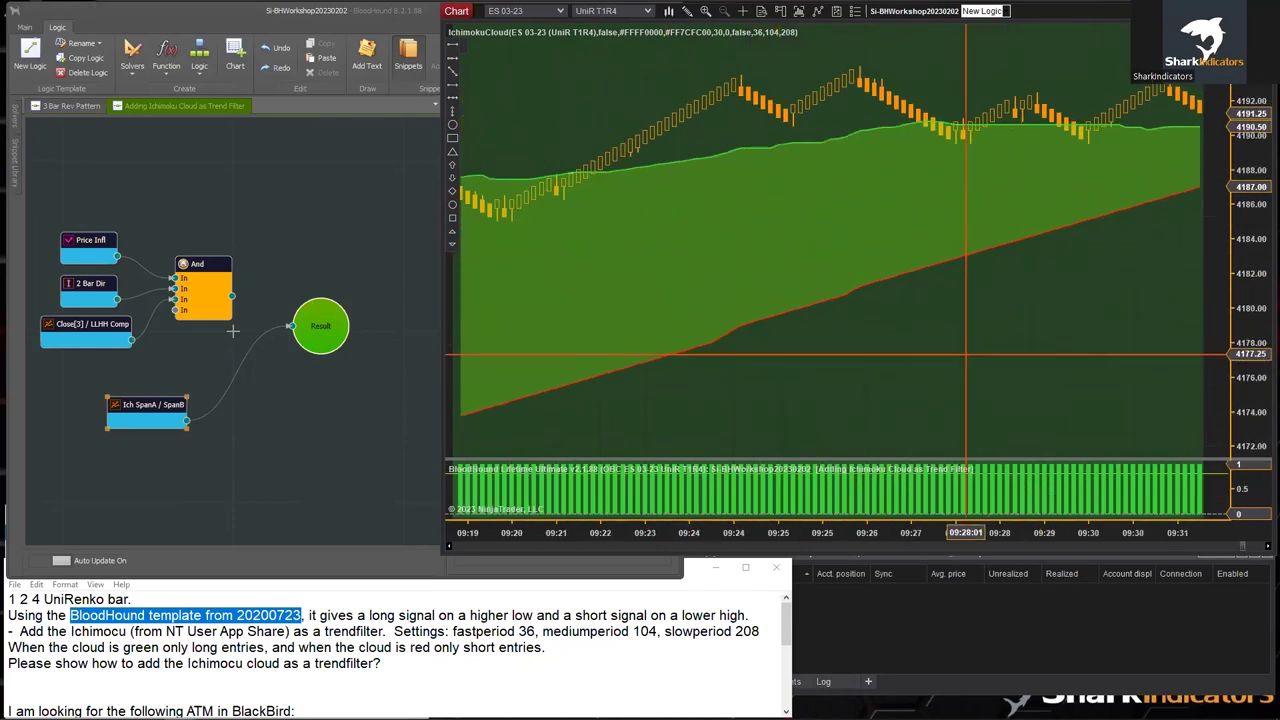
scroll(965, 354, up, 15)
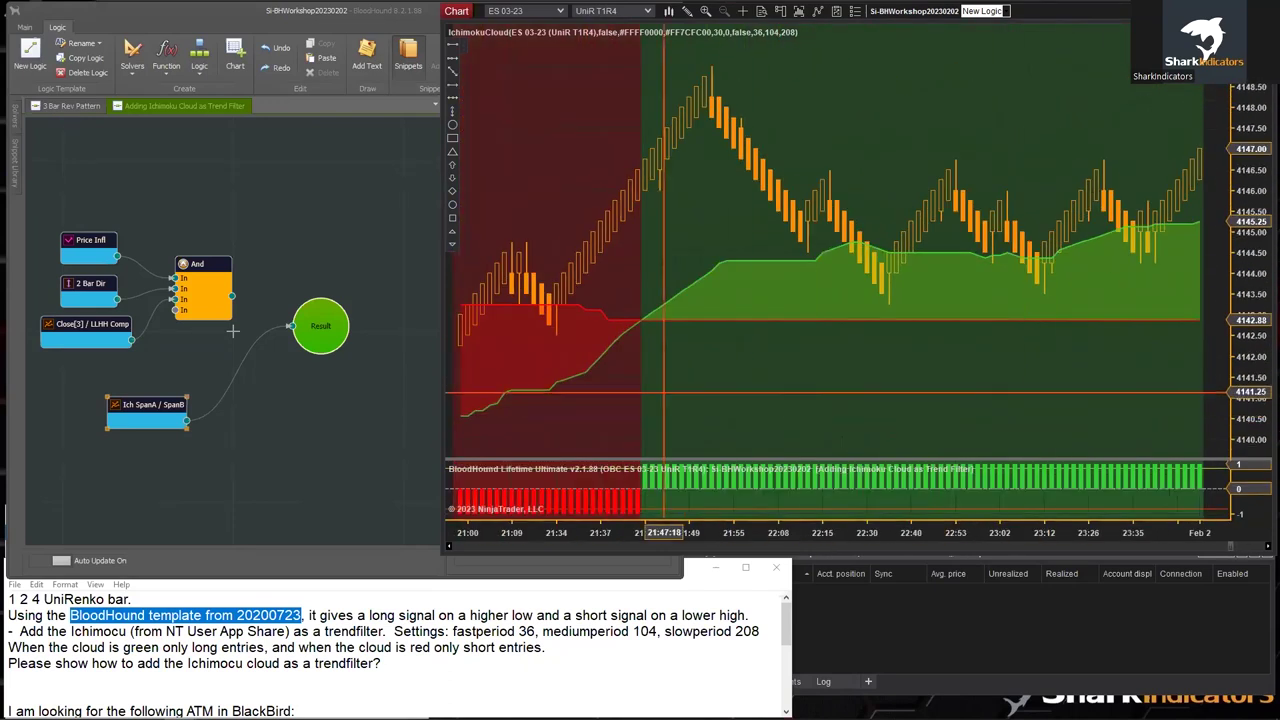
drag(664, 395, 905, 360)
click(145, 410)
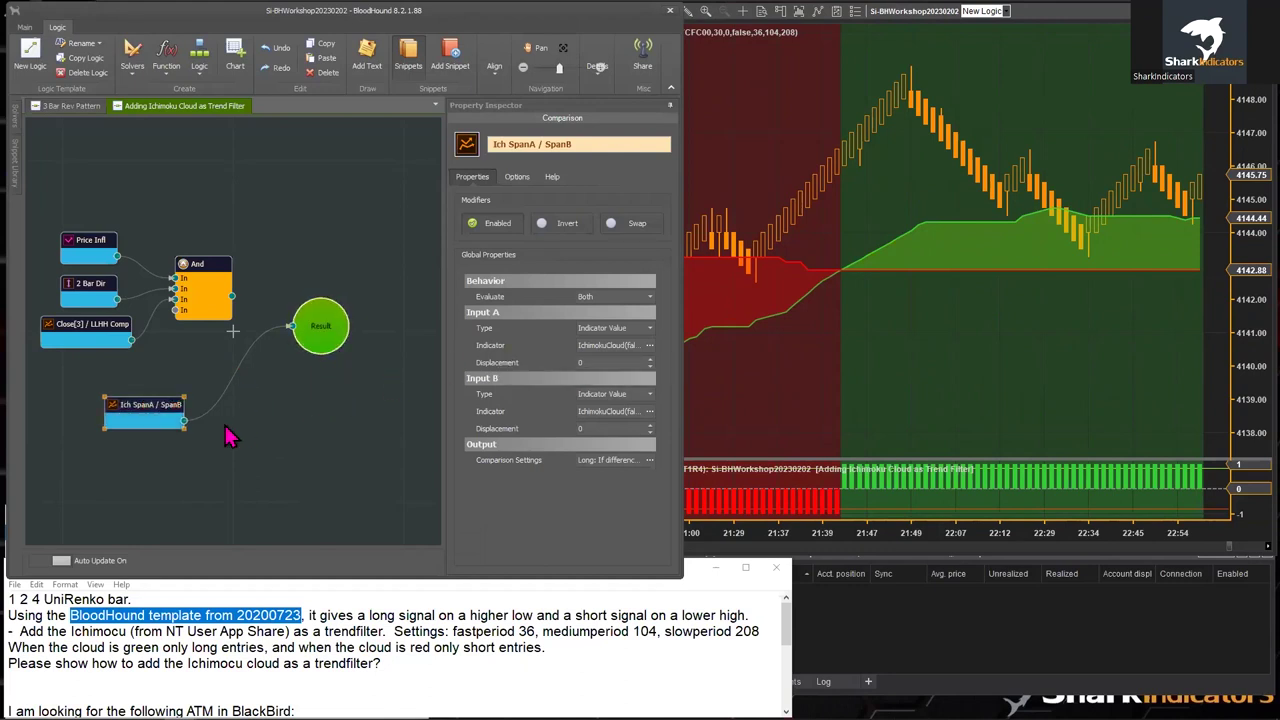
click(788, 266)
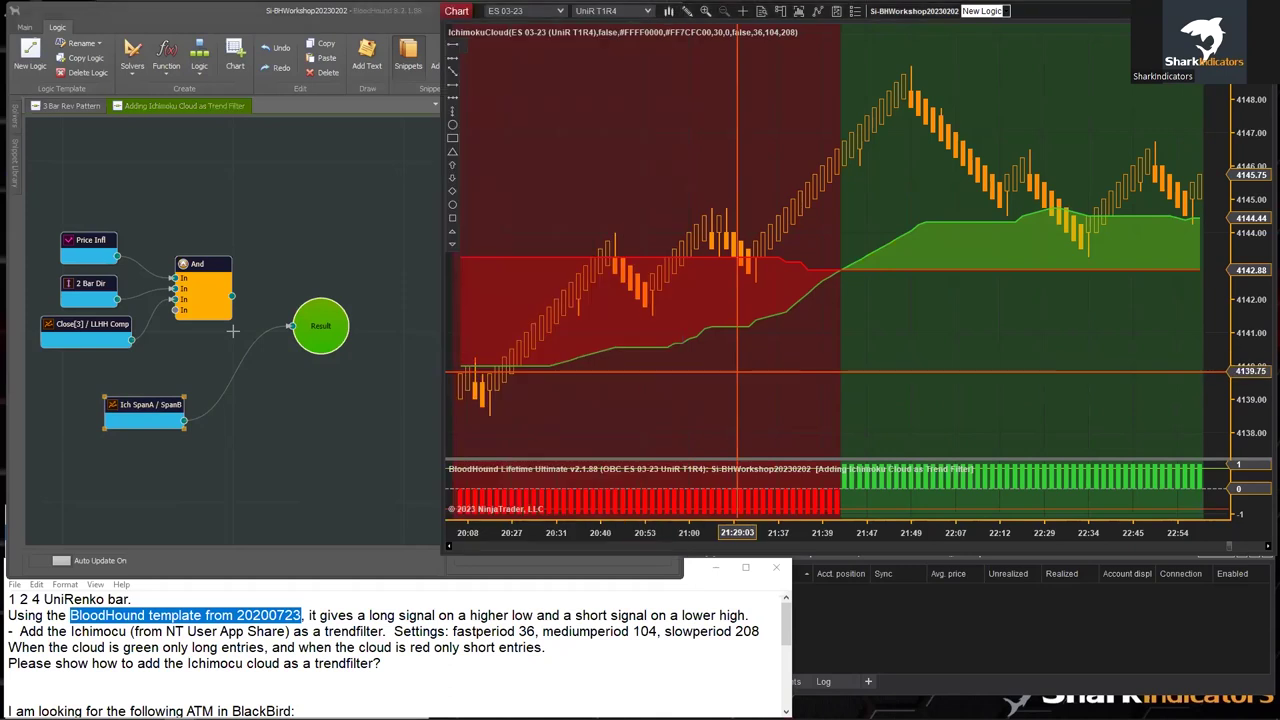
click(801, 299)
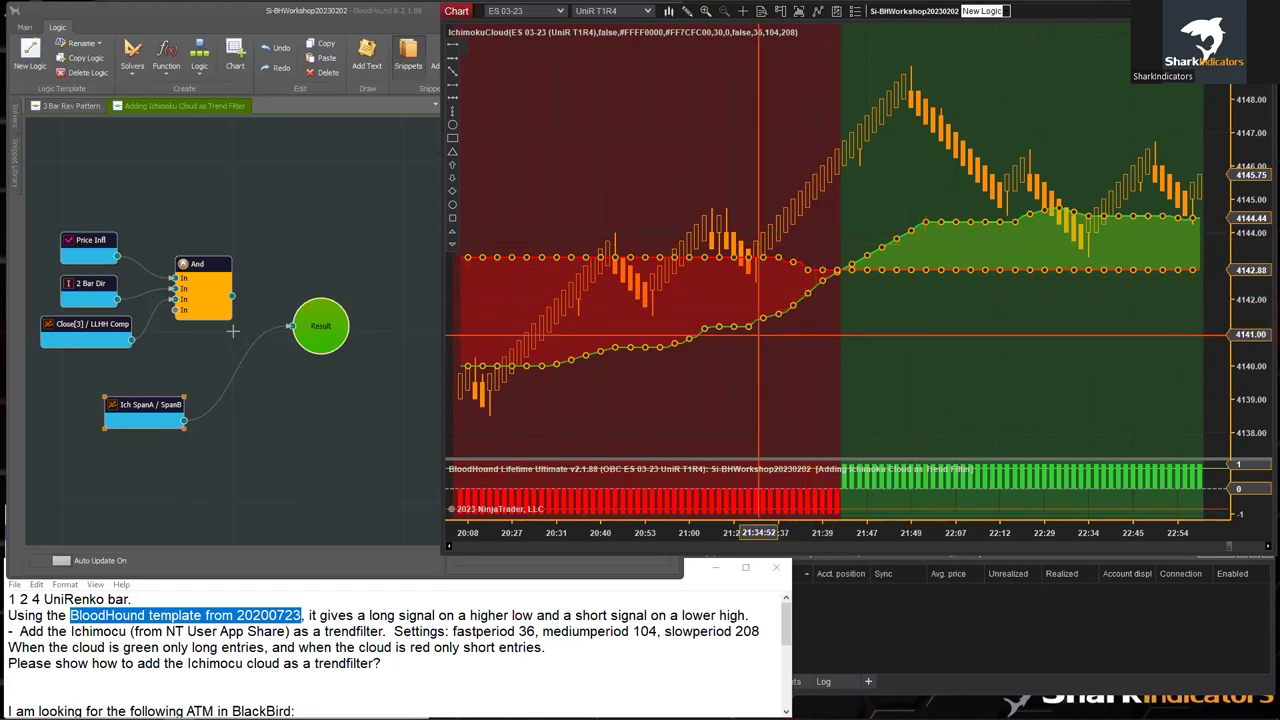
- Move the Ich SpanA / SpanB node beneath Close[3] / LLHH Comp, wire it into the And node, and connect And to Result
click(166, 418)
double_click(114, 401)
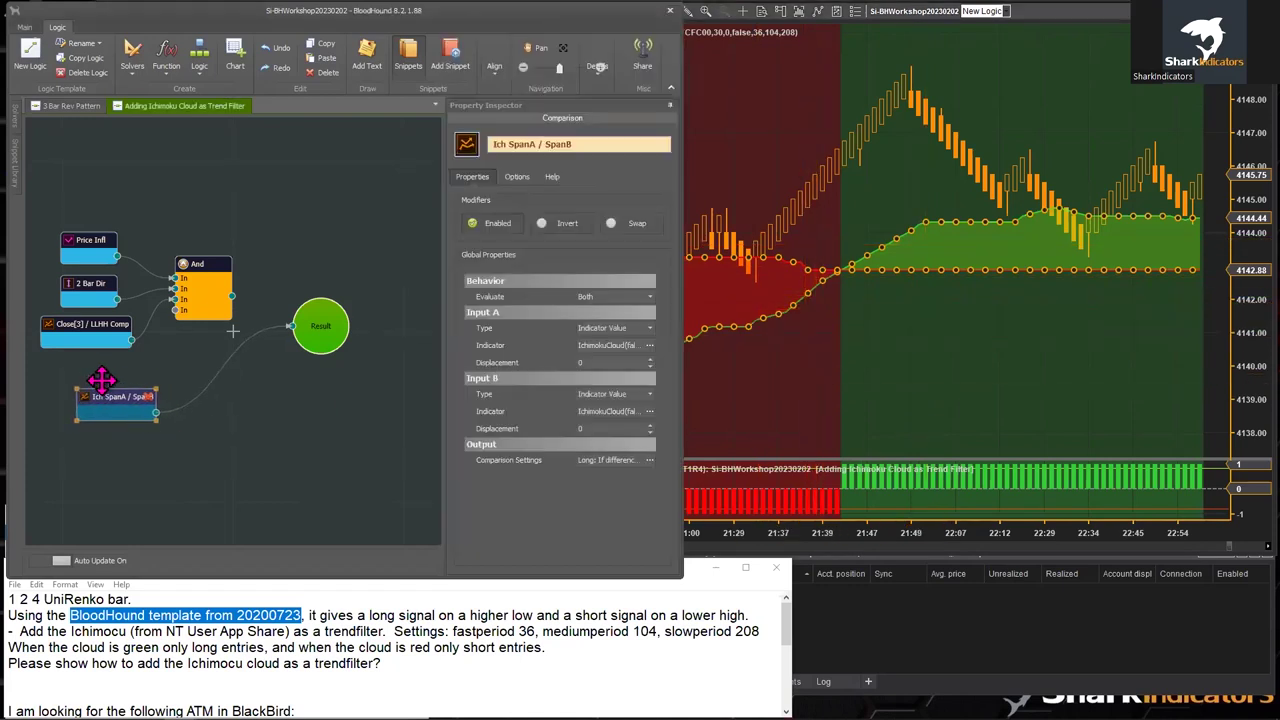
drag(101, 379, 77, 359)
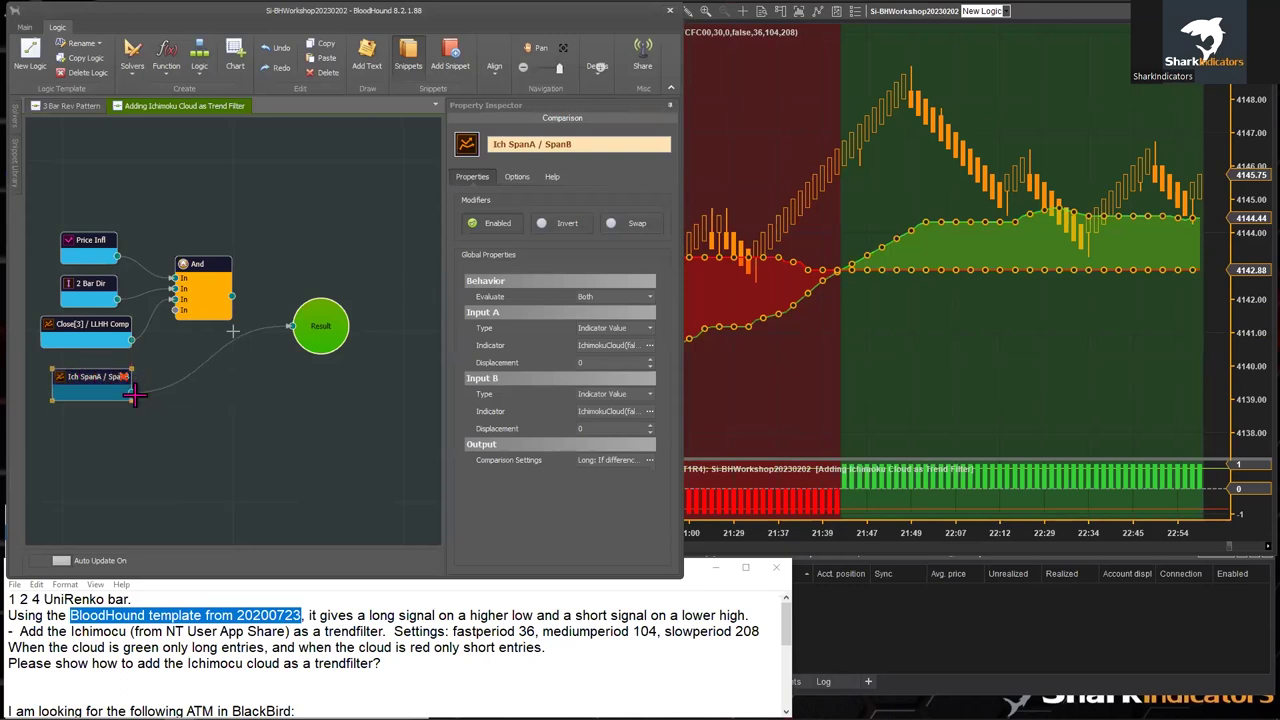
drag(133, 393, 180, 287)
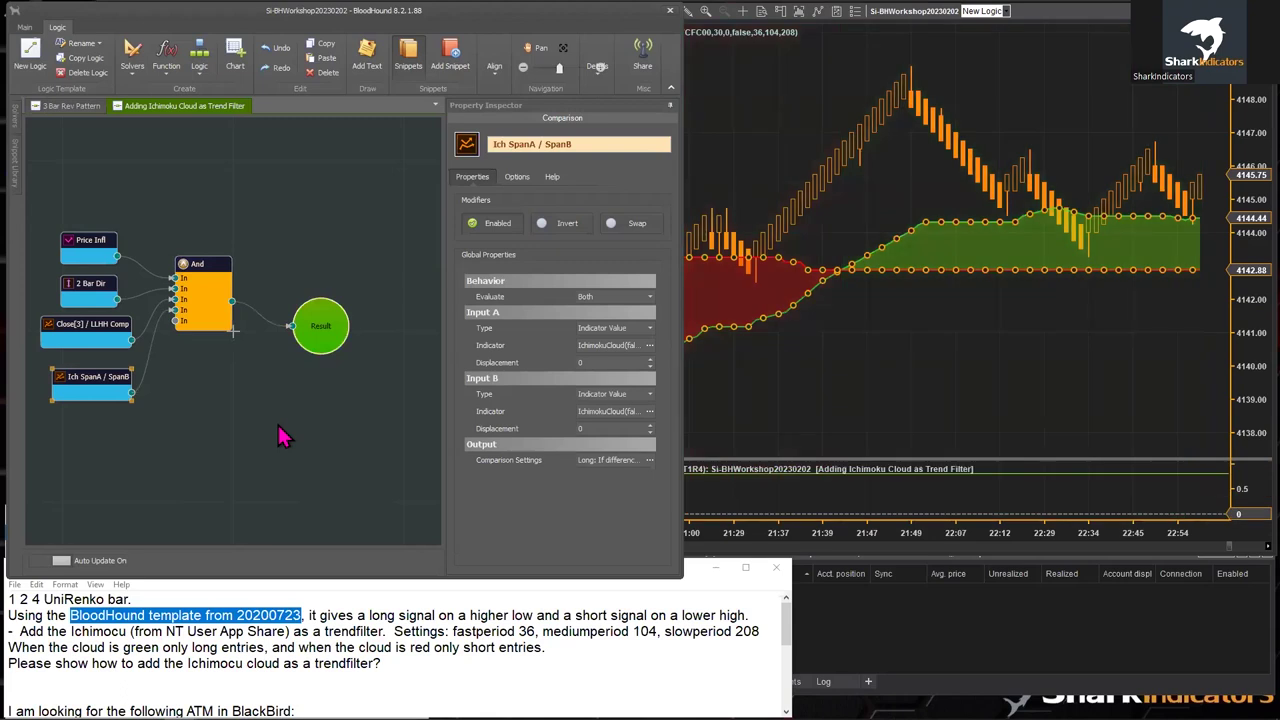
- Check earlier chart bars with the filter applied, and remove the connection between Ich SpanA / SpanB and the And node
click(808, 383)
scroll(765, 383, down, 10)
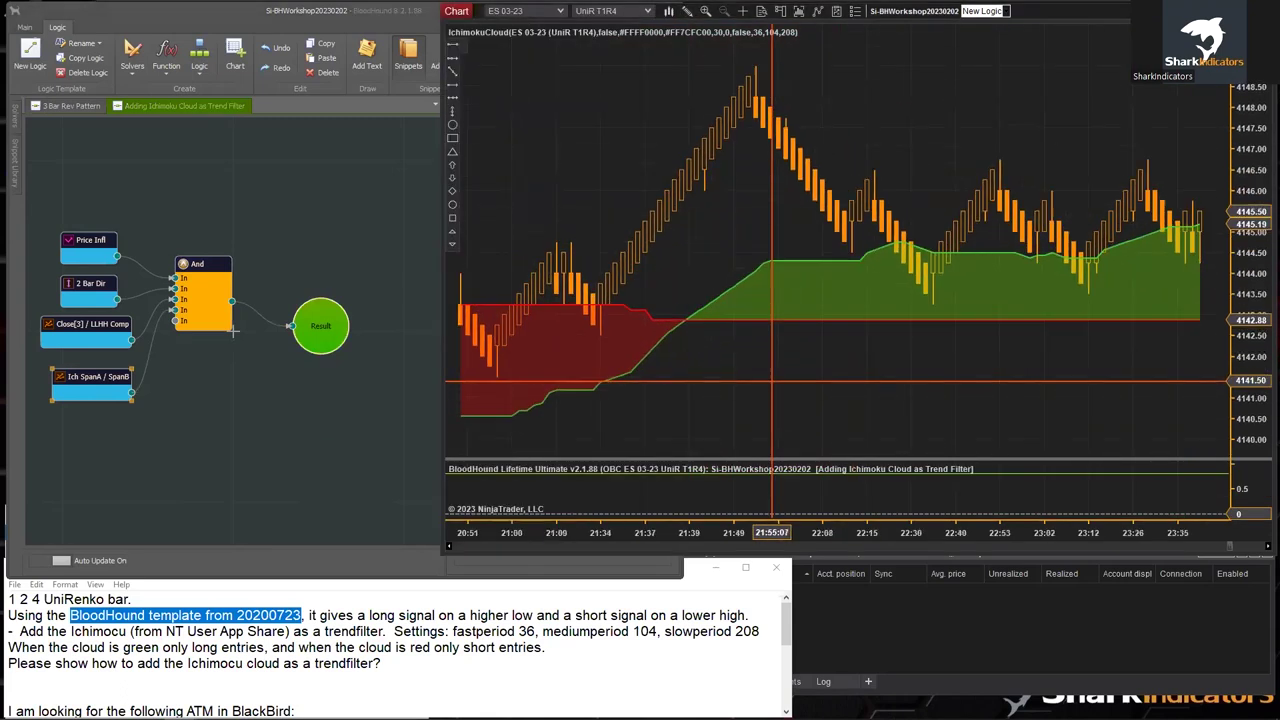
scroll(765, 383, down, 15)
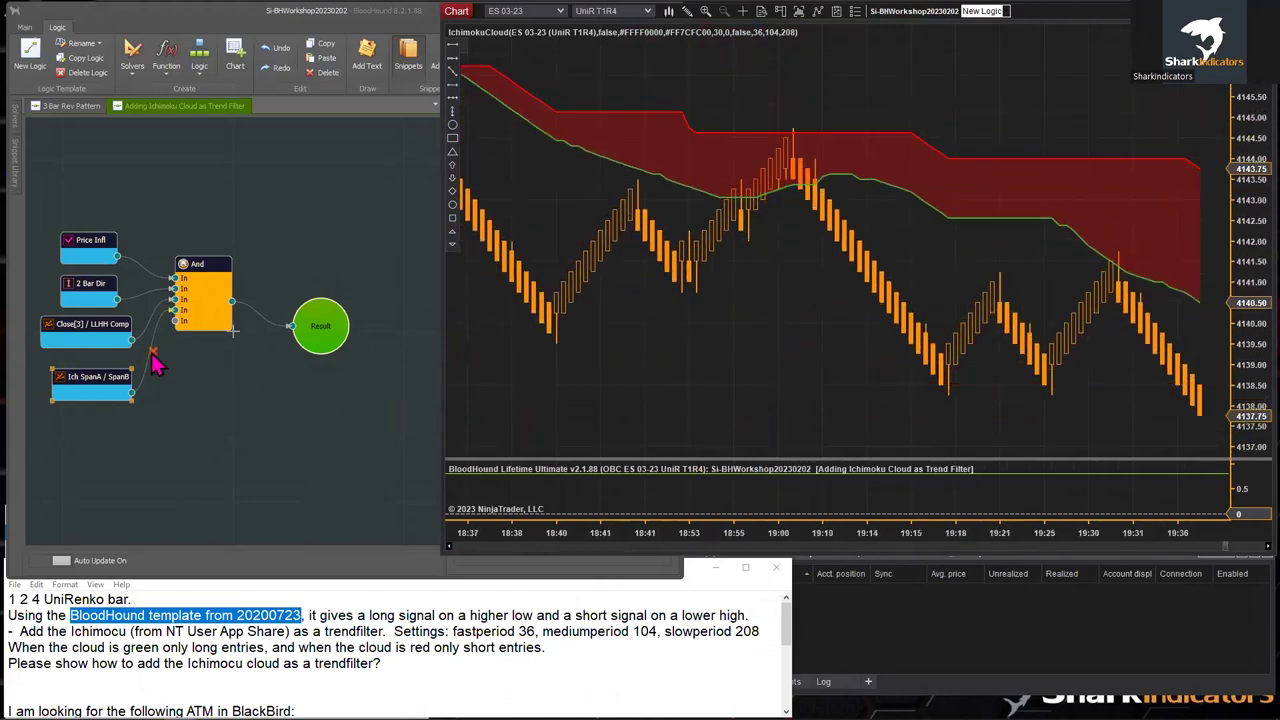
click(155, 365)
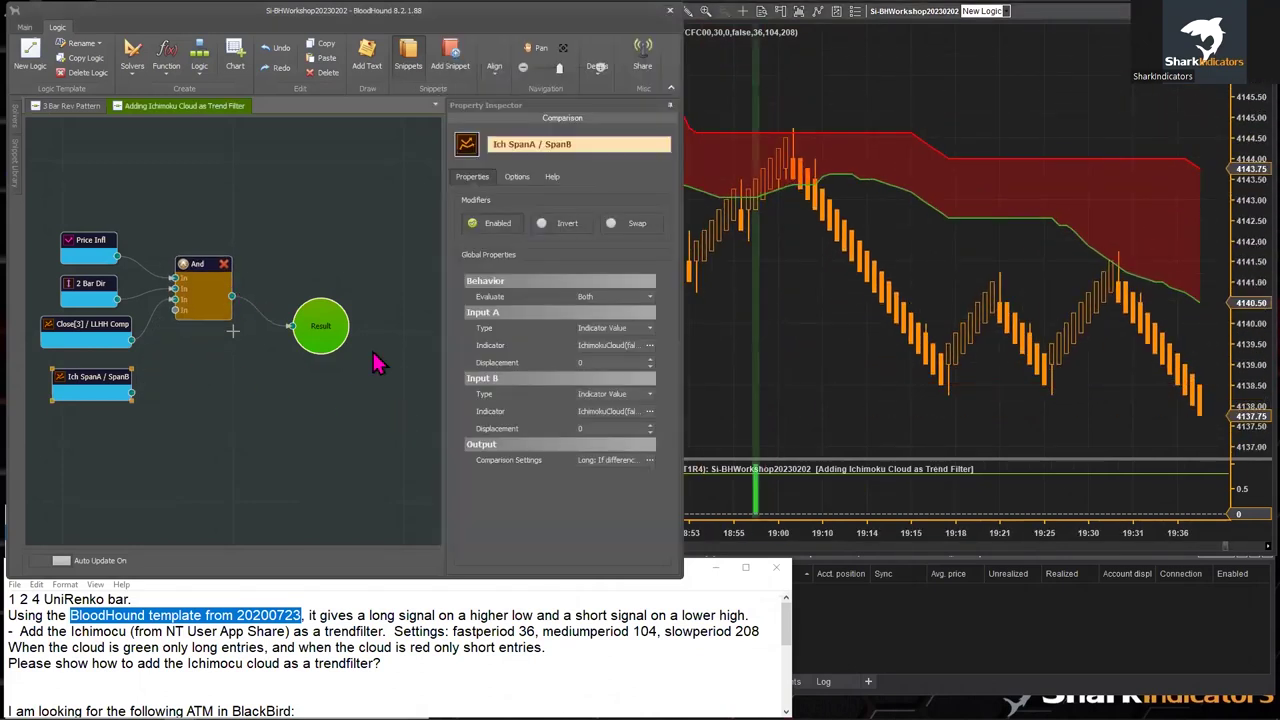
- Browse the chart's signals with the cloud filter disconnected, and reconnect Ich SpanA / SpanB to the And node
click(783, 366)
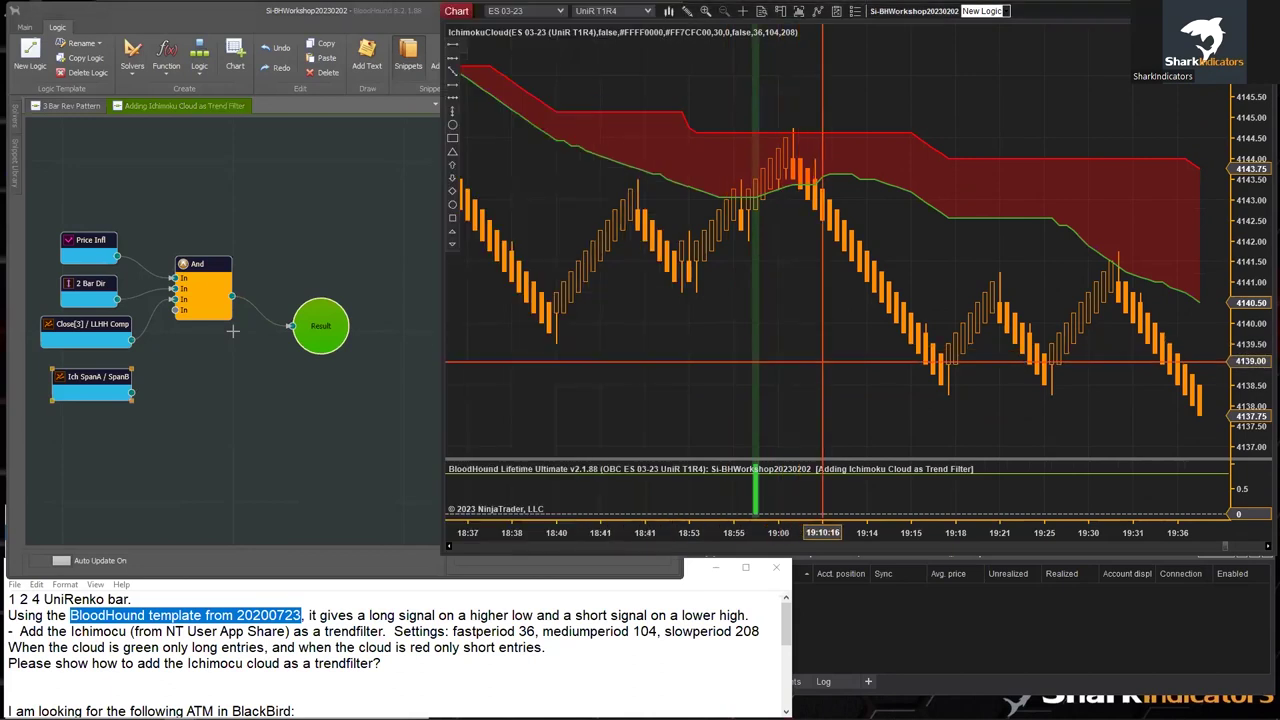
scroll(806, 378, down, 10)
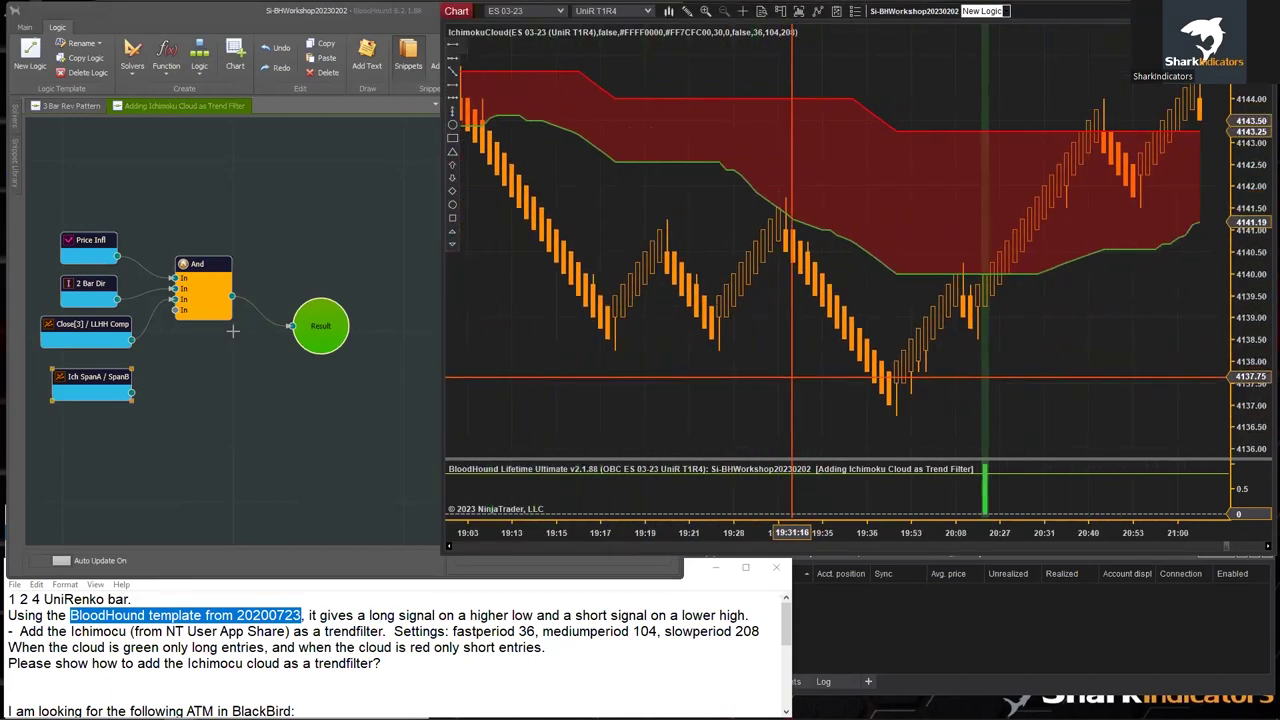
scroll(783, 537, up, 10)
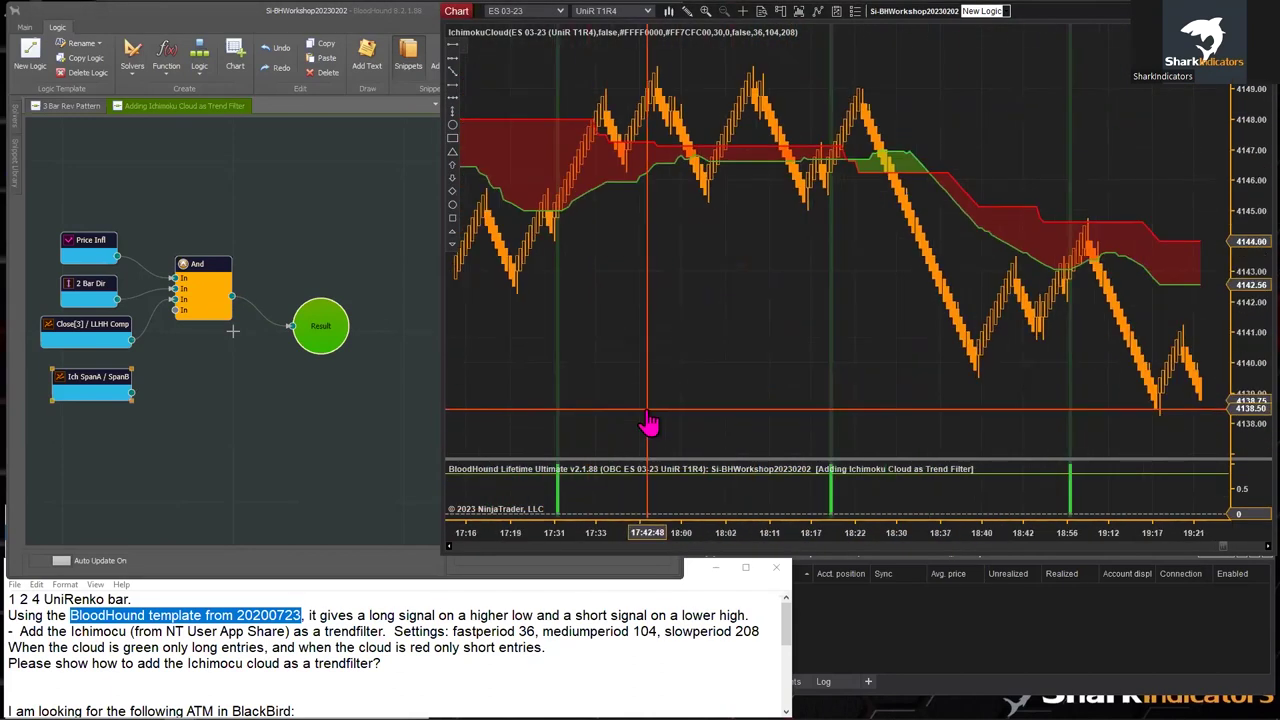
scroll(1143, 376, up, 10)
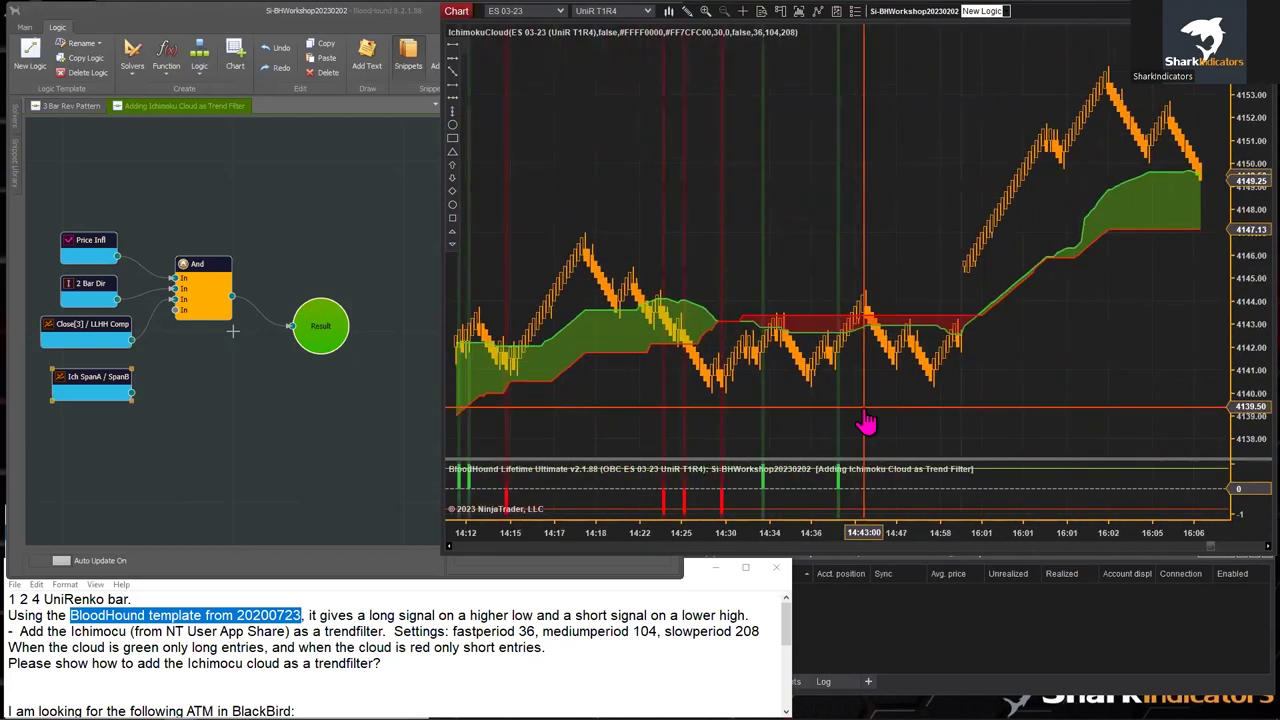
scroll(1003, 372, up, 5)
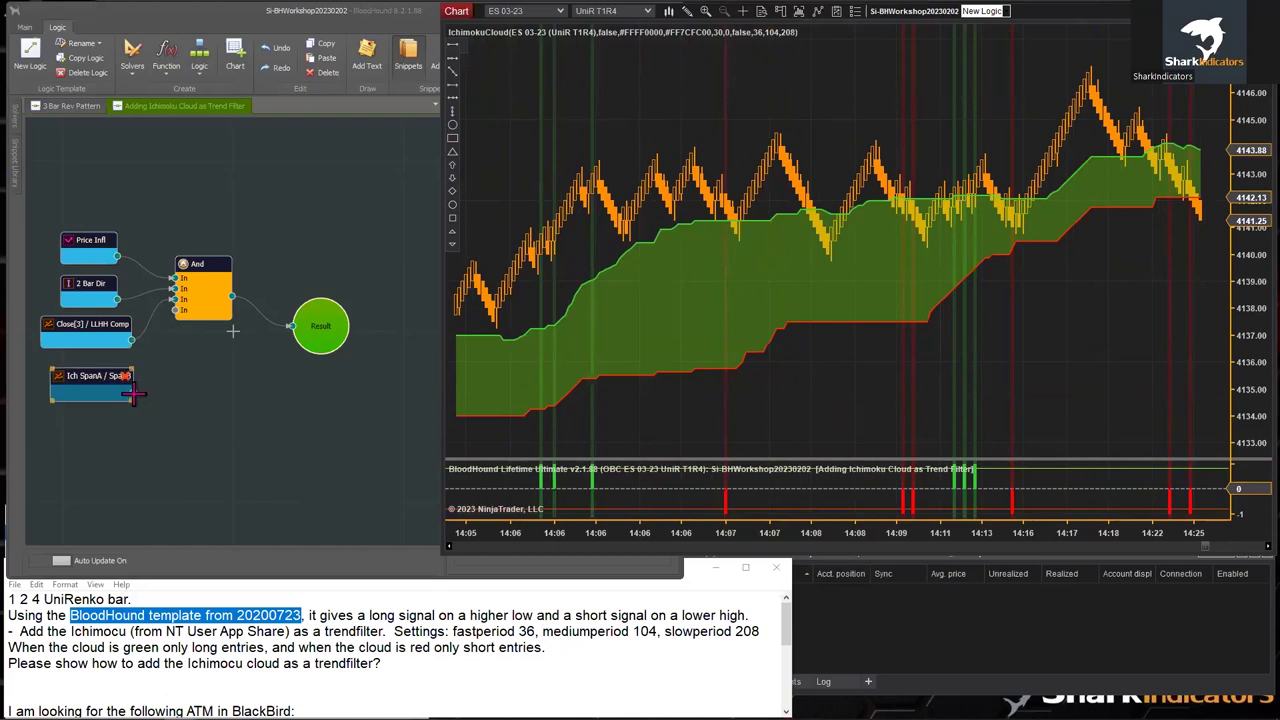
drag(131, 393, 175, 320)
- Check earlier green and red cloud sections on the chart for matching long and short signals with the filter connected
scroll(760, 525, up, 6)
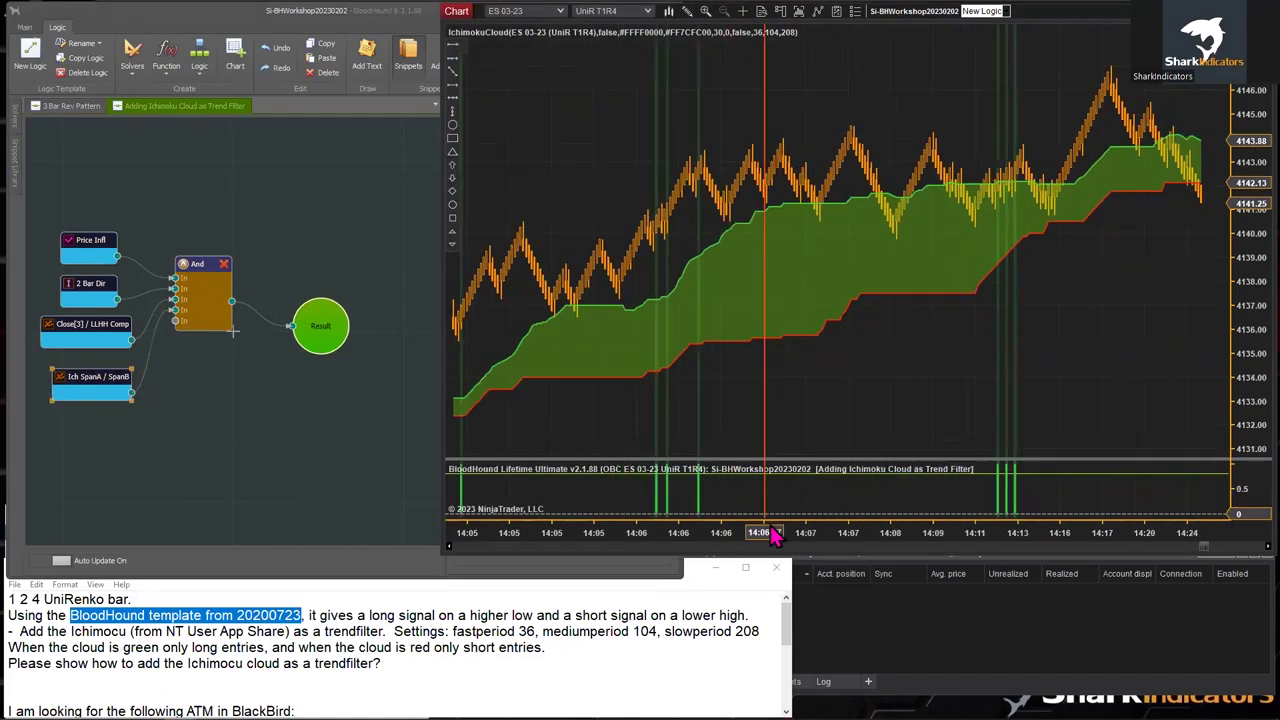
scroll(922, 400, up, 3)
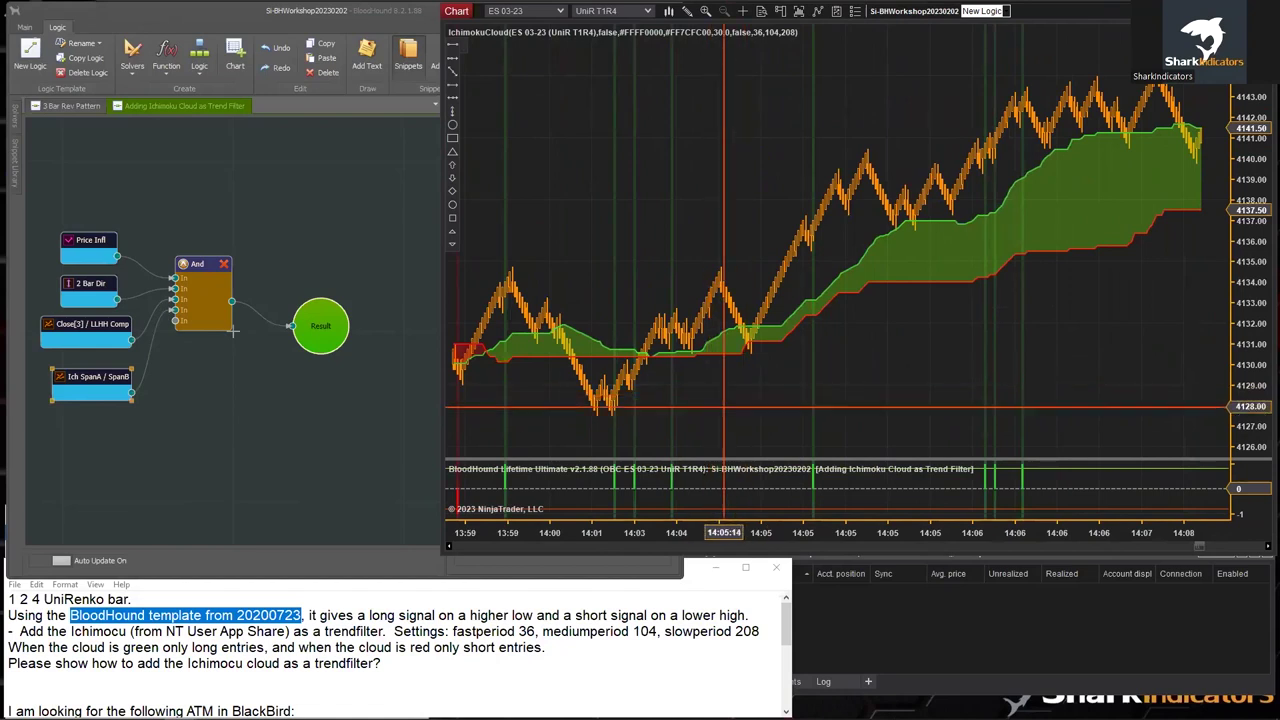
drag(710, 396, 1092, 392)
scroll(818, 400, up, 5)
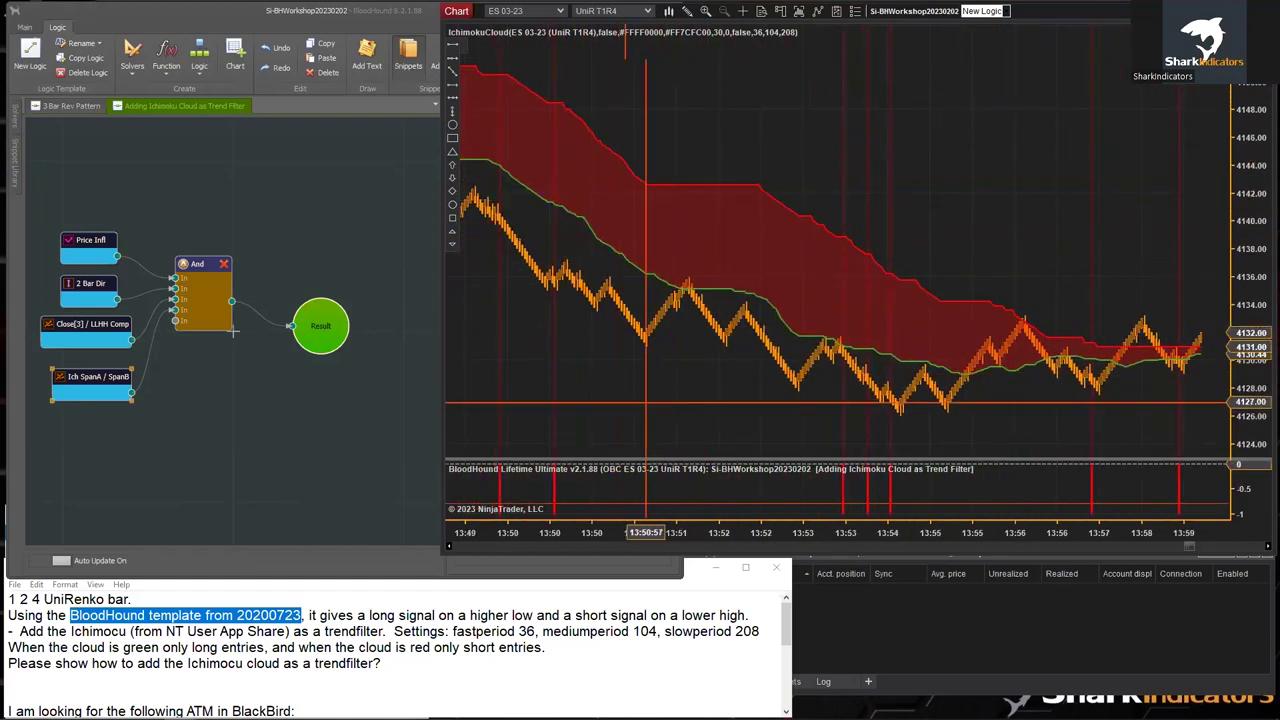
drag(700, 420, 997, 416)
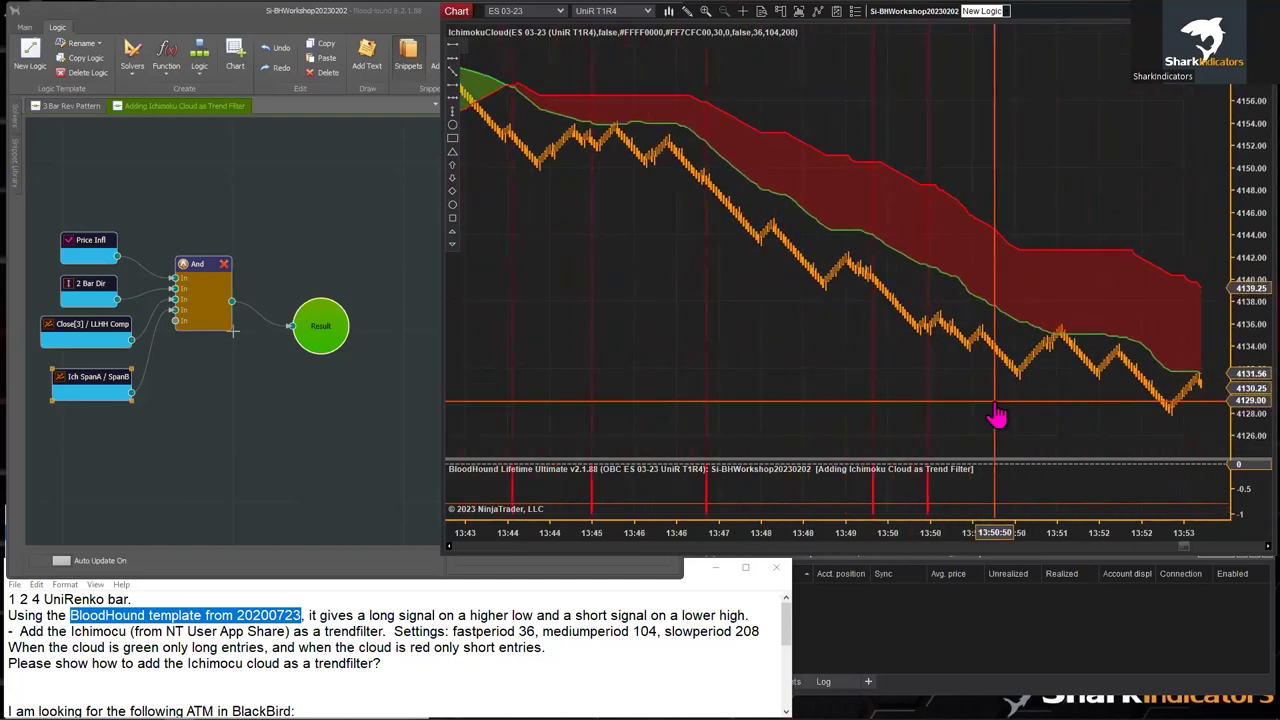
- Move Result closer to the And node, shift And with its three upper solvers slightly, and reposition Ich SpanA / SpanB
click(310, 330)
drag(309, 323, 296, 307)
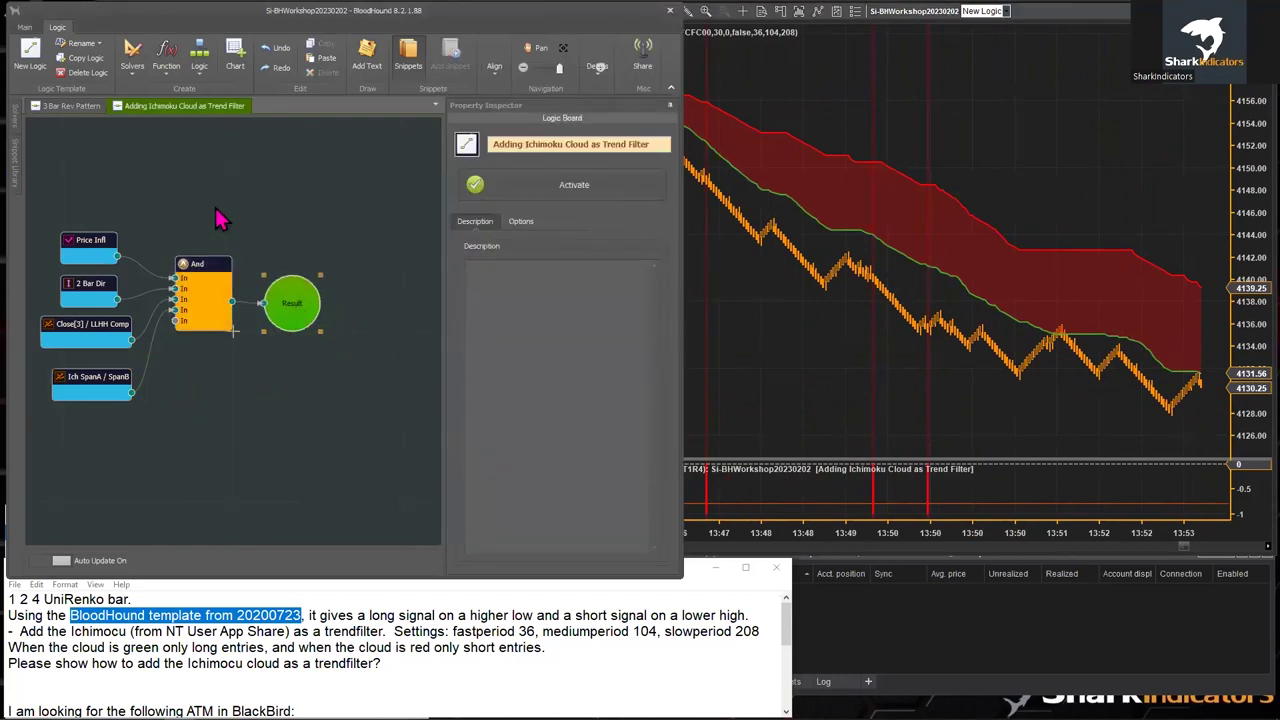
drag(224, 216, 40, 350)
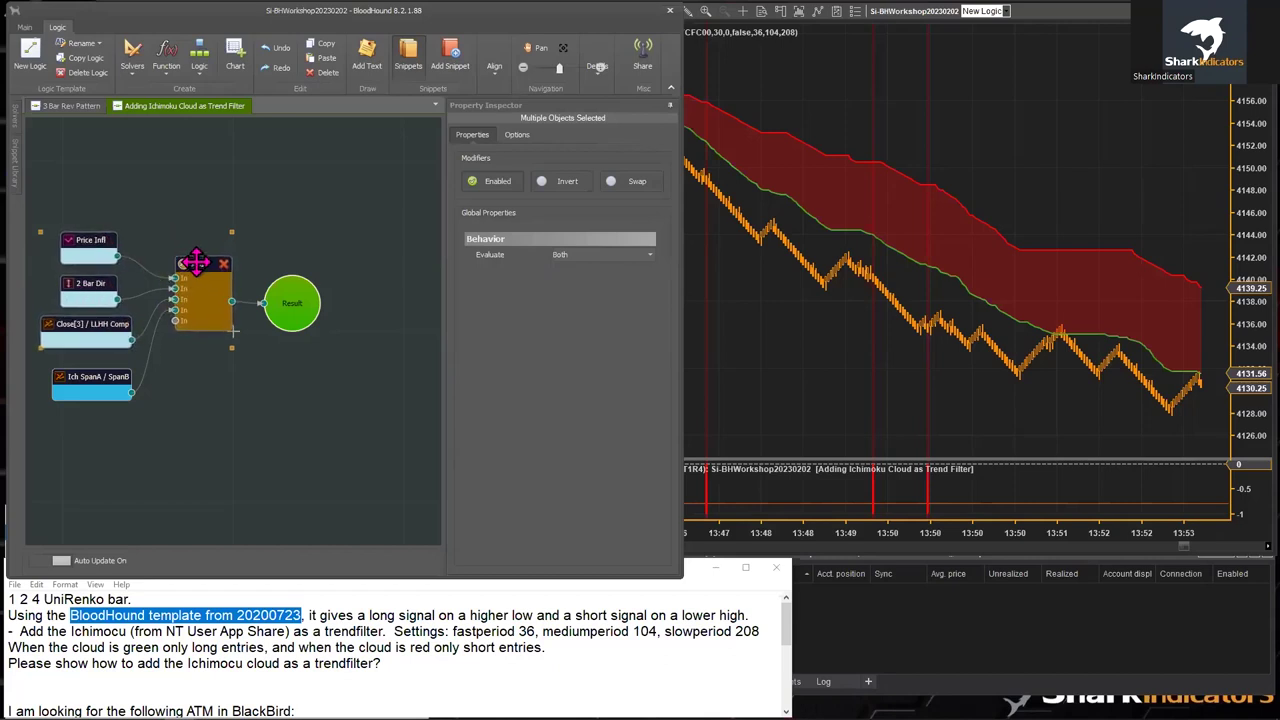
mouse_move(195, 262)
mouse_down()
mouse_move(183, 266)
mouse_move(192, 256)
mouse_up()
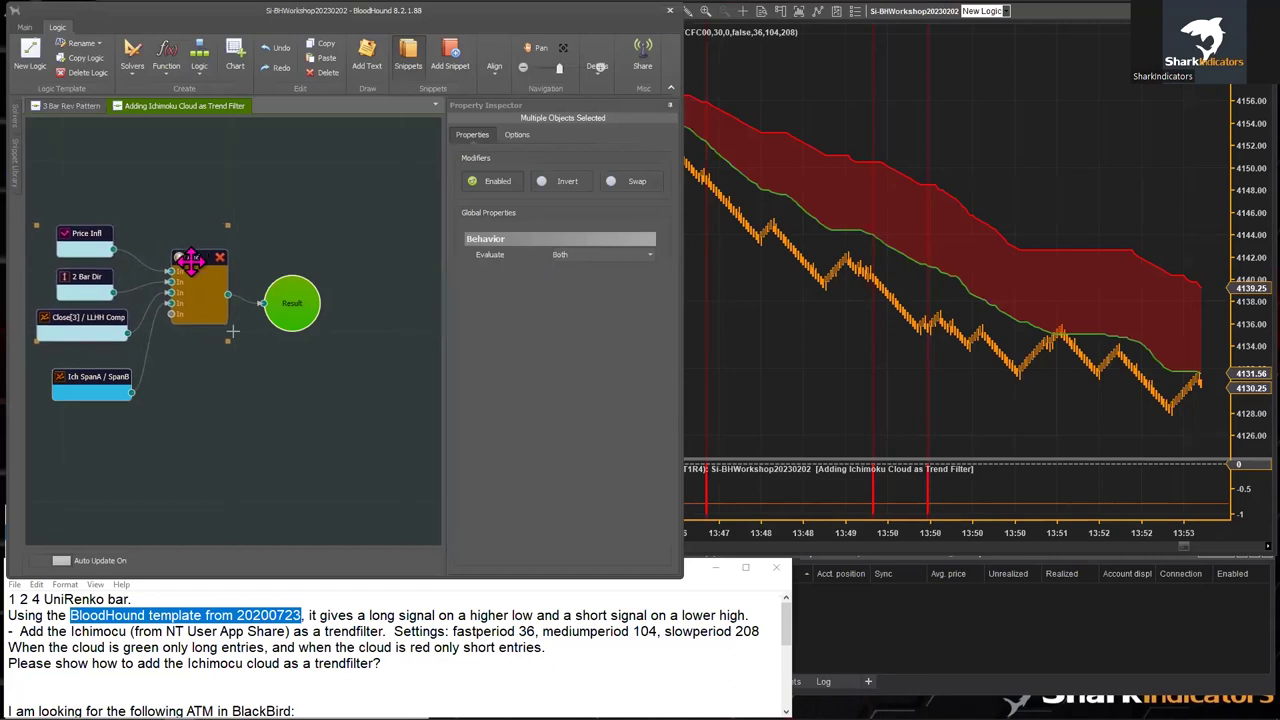
click(93, 375)
drag(93, 375, 103, 380)
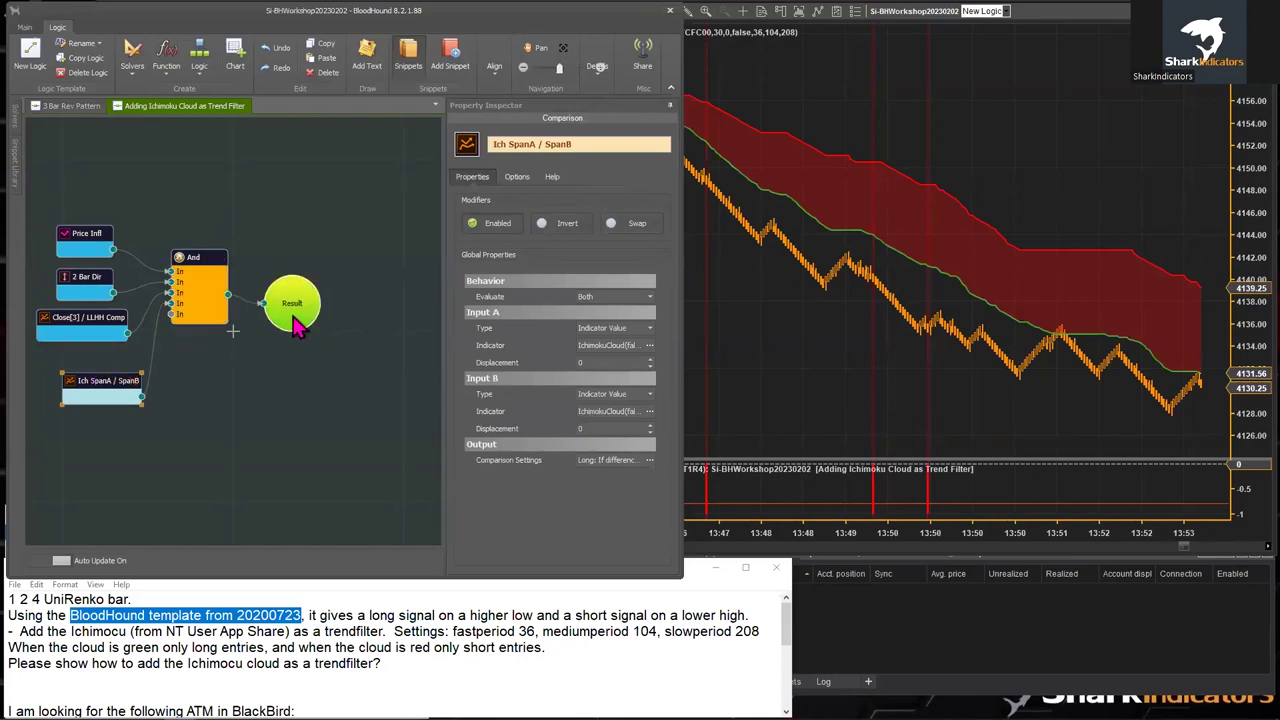
- Spread out the layout by moving Result farther from And, placing Ich SpanA / SpanB well below, and shifting And toward the solvers
click(360, 368)
drag(295, 320, 365, 332)
drag(107, 384, 107, 412)
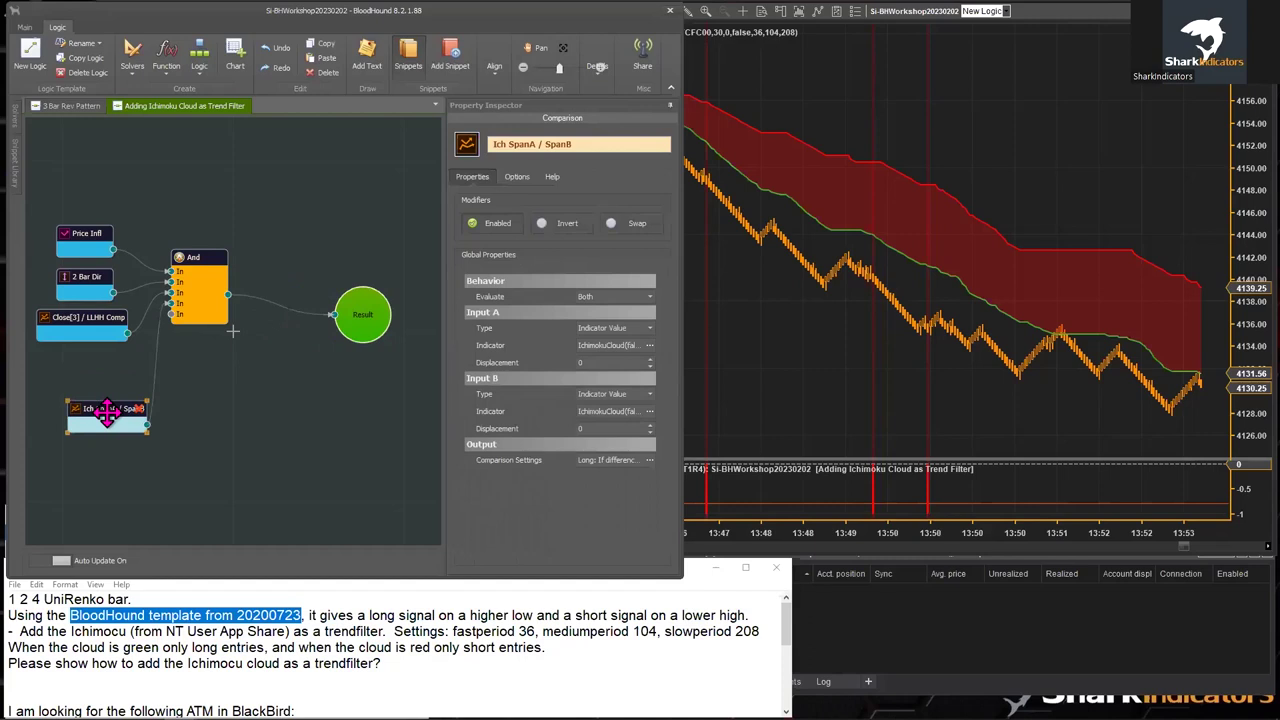
drag(107, 412, 111, 420)
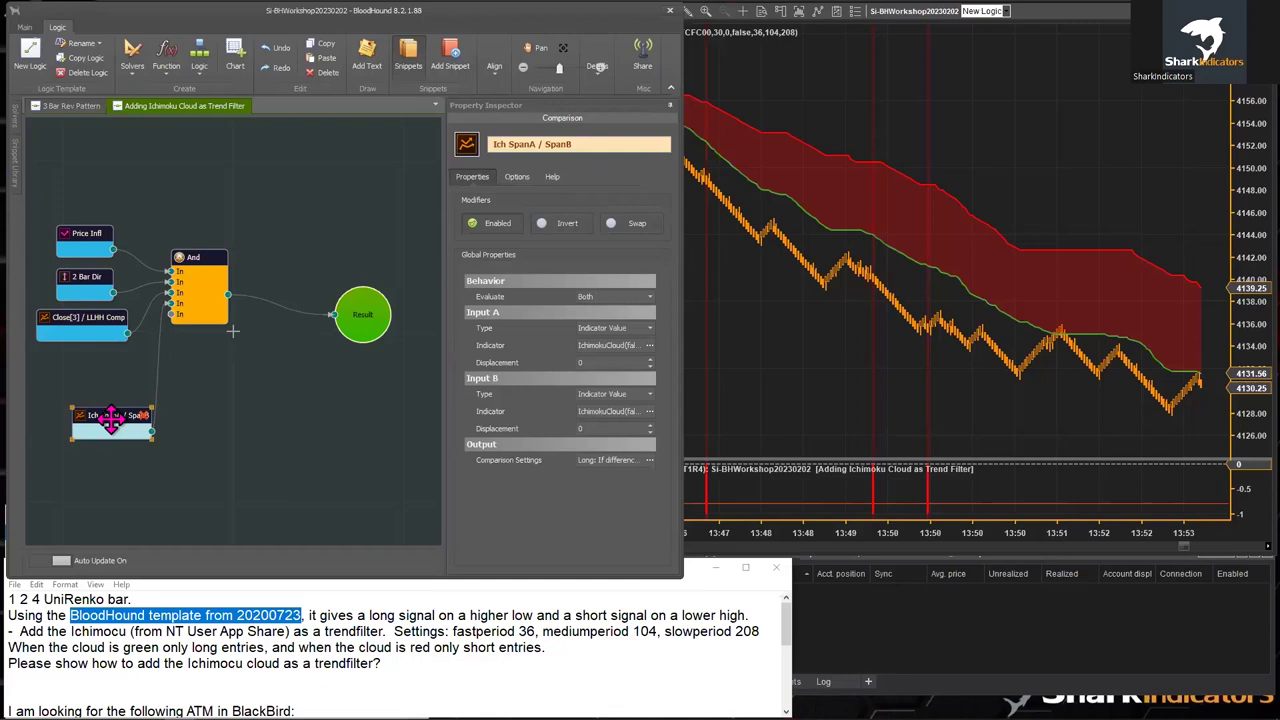
drag(110, 420, 126, 445)
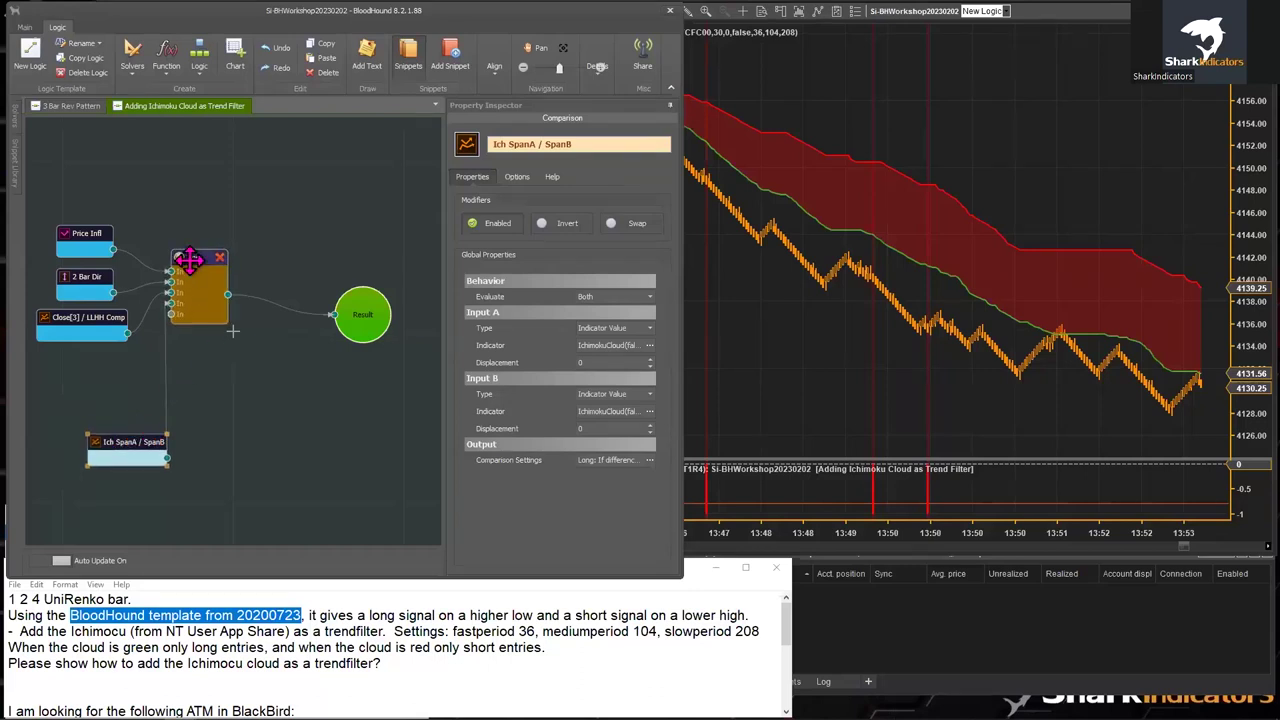
drag(200, 310, 187, 329)
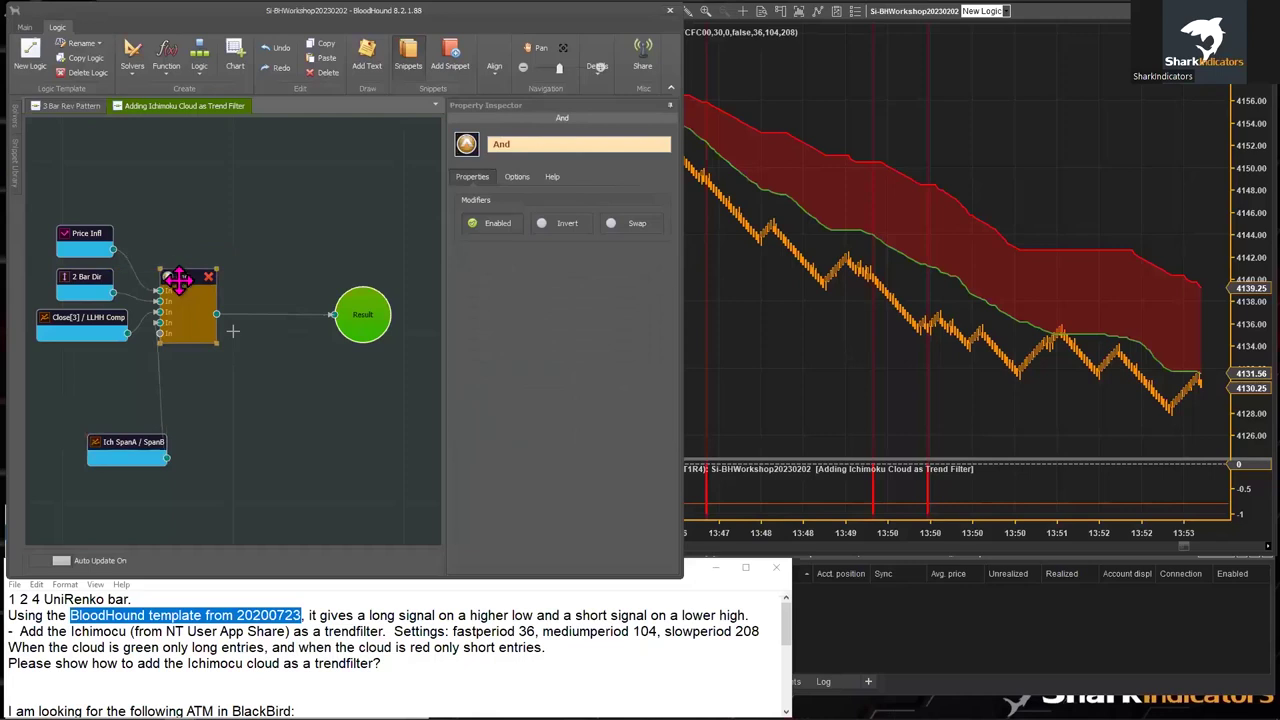
drag(178, 280, 178, 256)
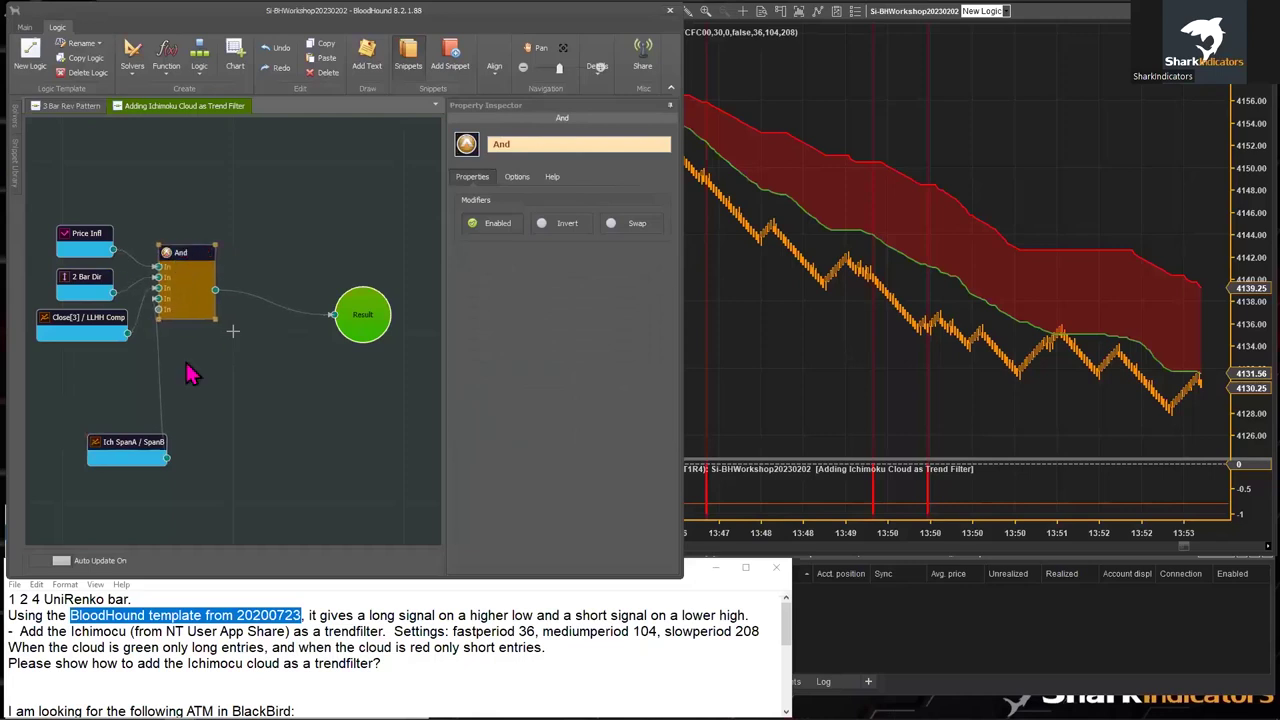
- Open the 3 Bar Rev Pattern logic and review its Bar #2 and Bar #3 nodes against the chart
click(70, 106)
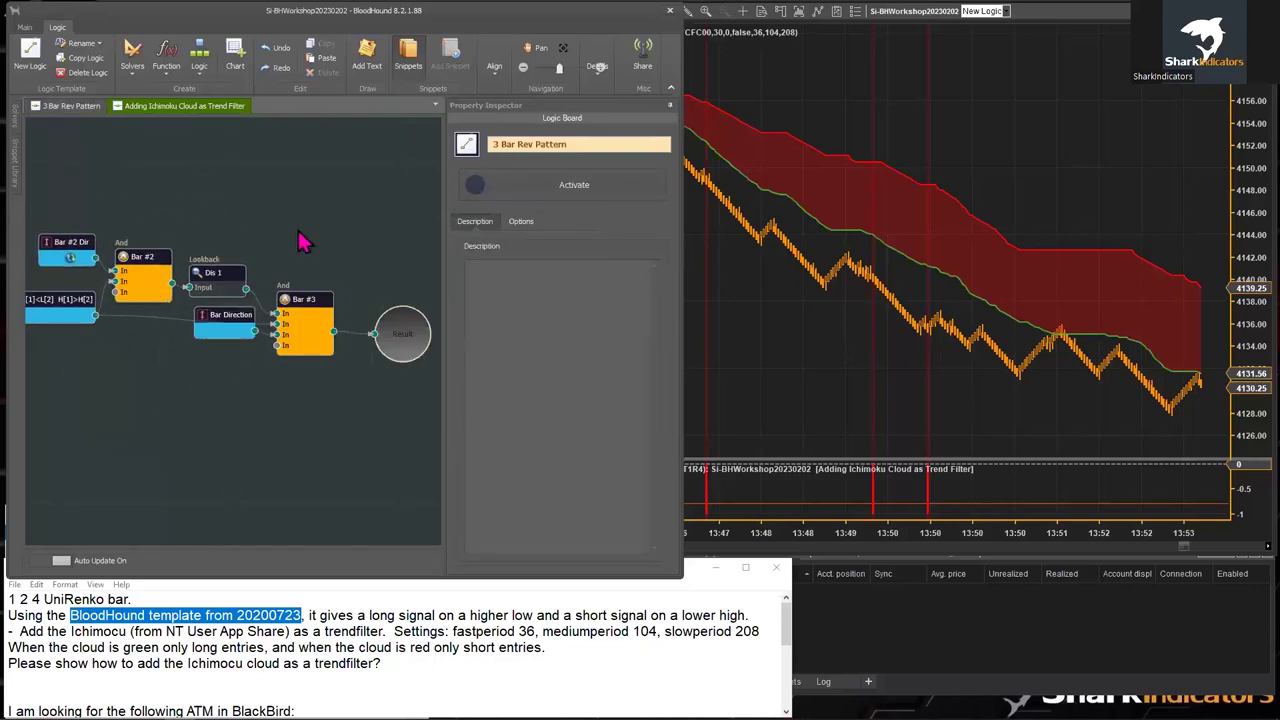
drag(298, 230, 107, 343)
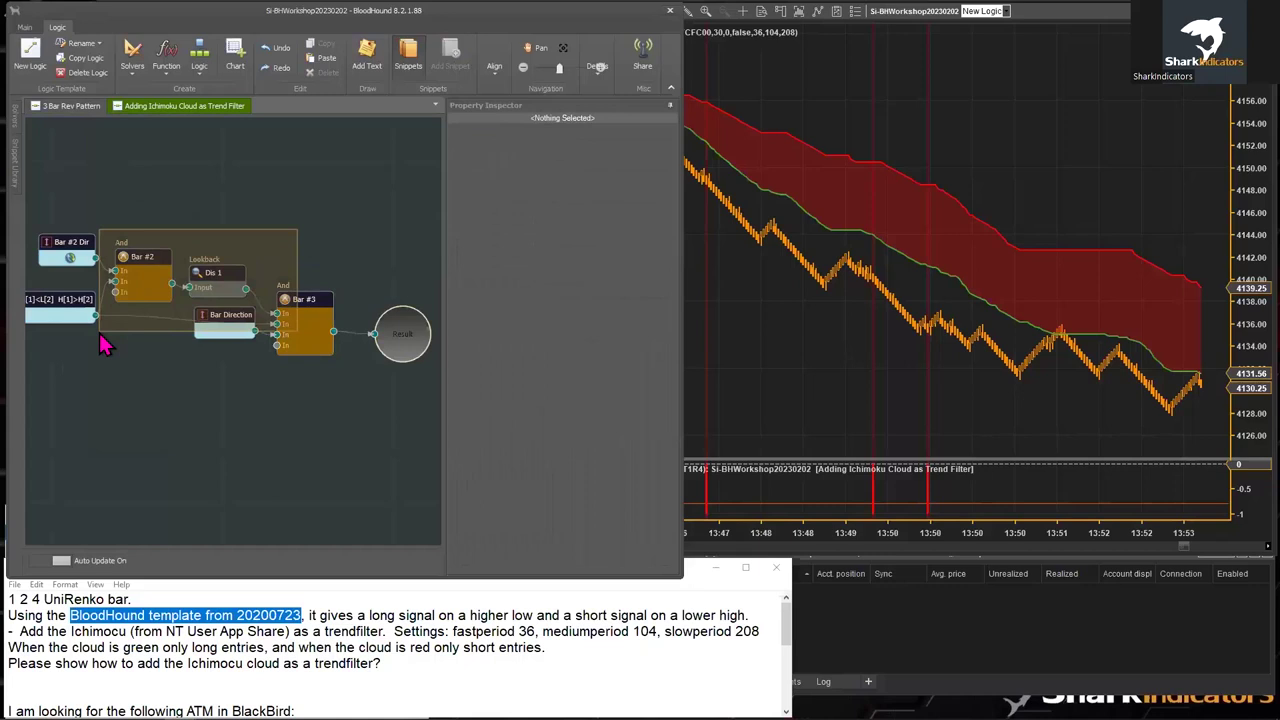
drag(107, 343, 107, 343)
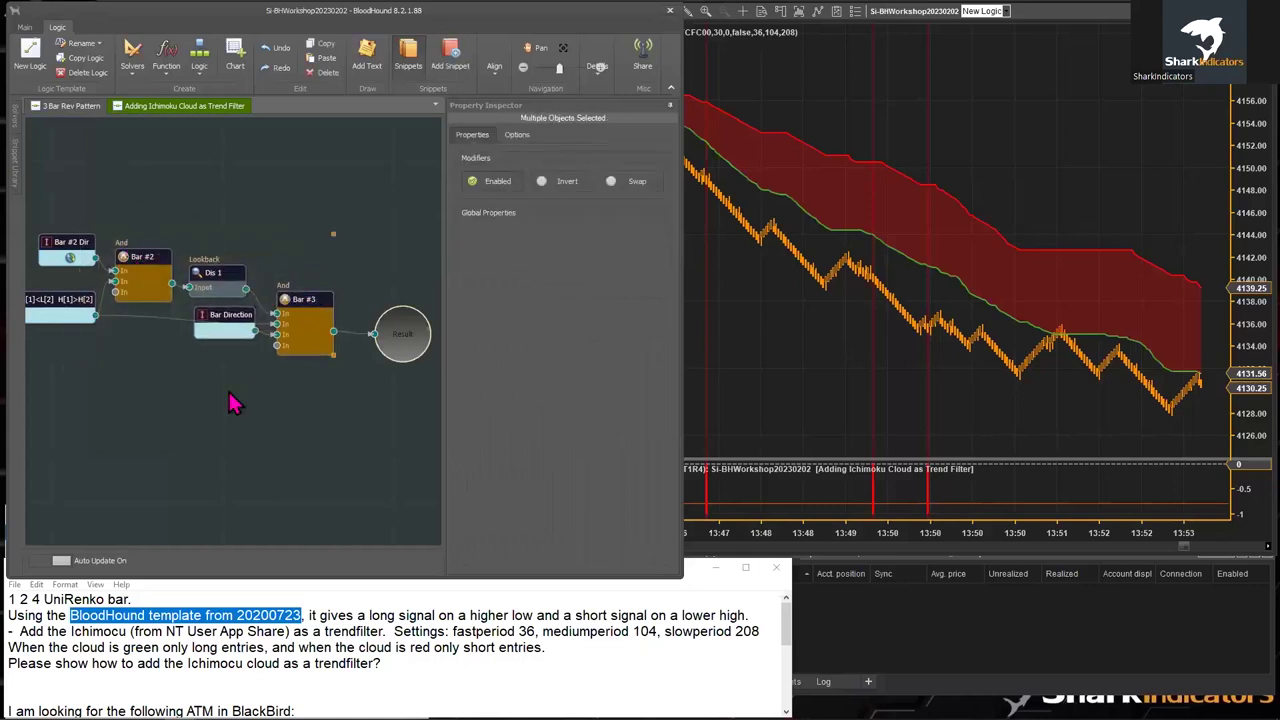
click(197, 410)
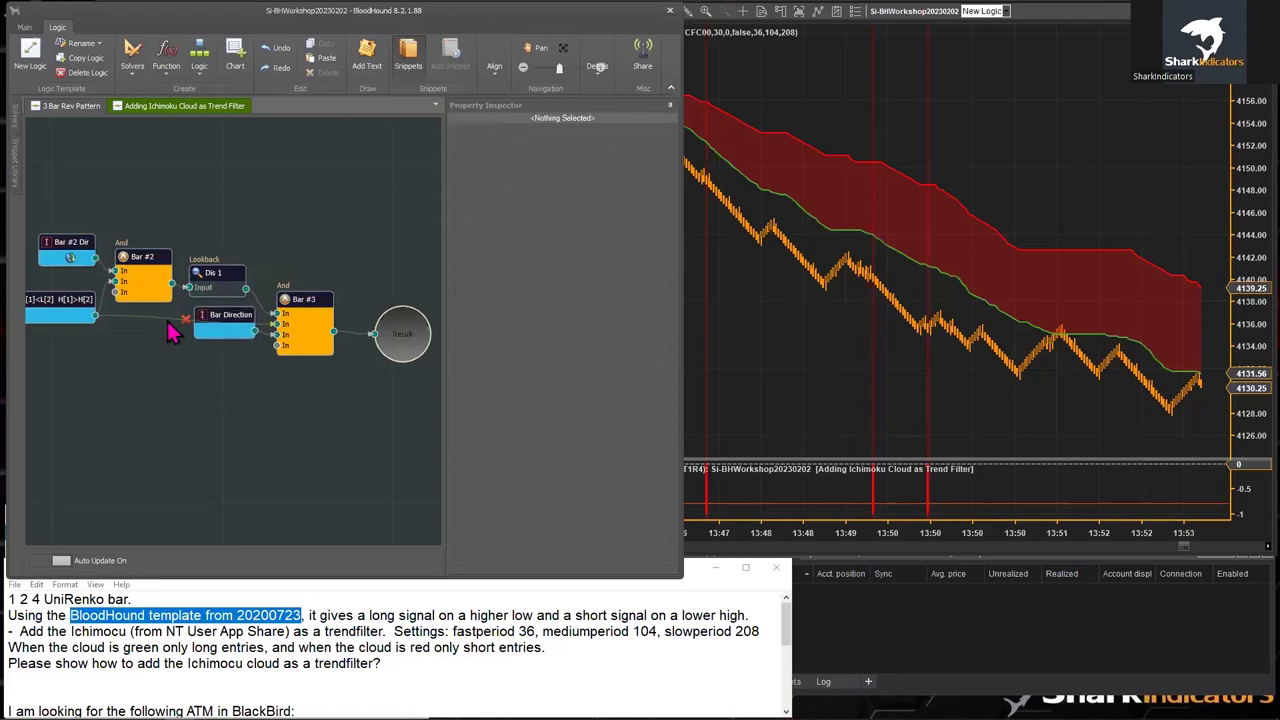
click(820, 211)
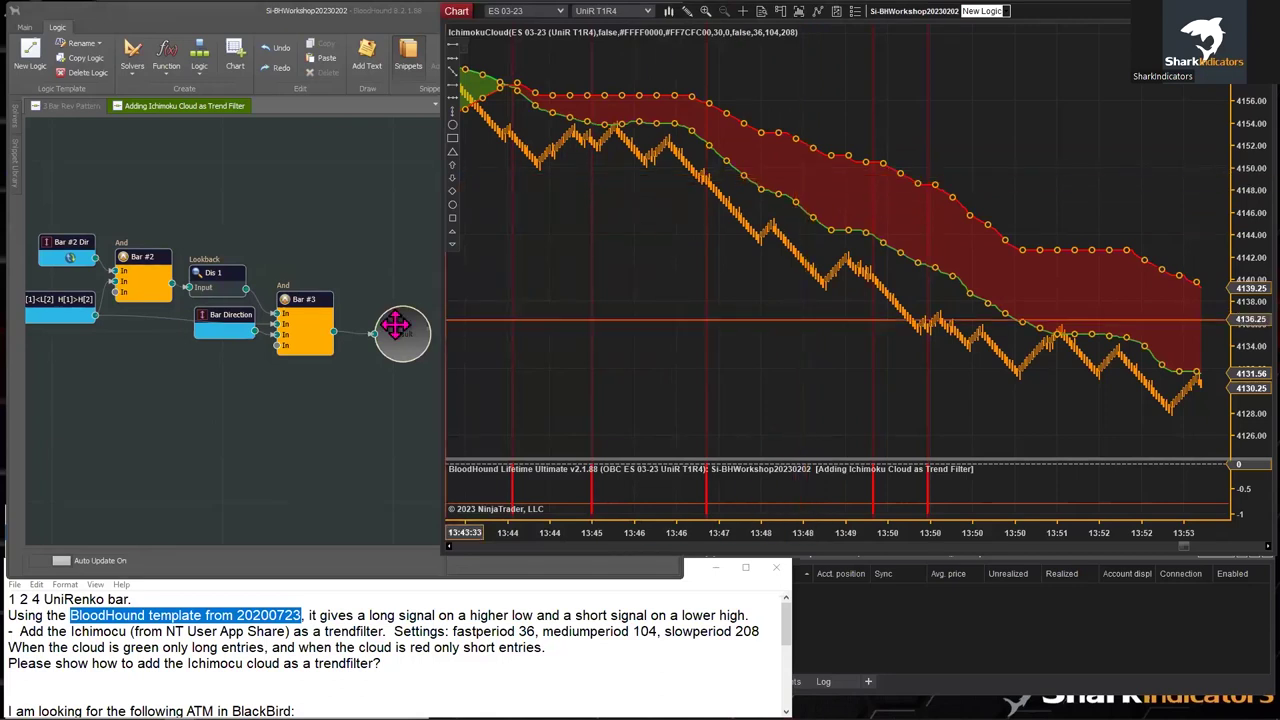
click(175, 412)
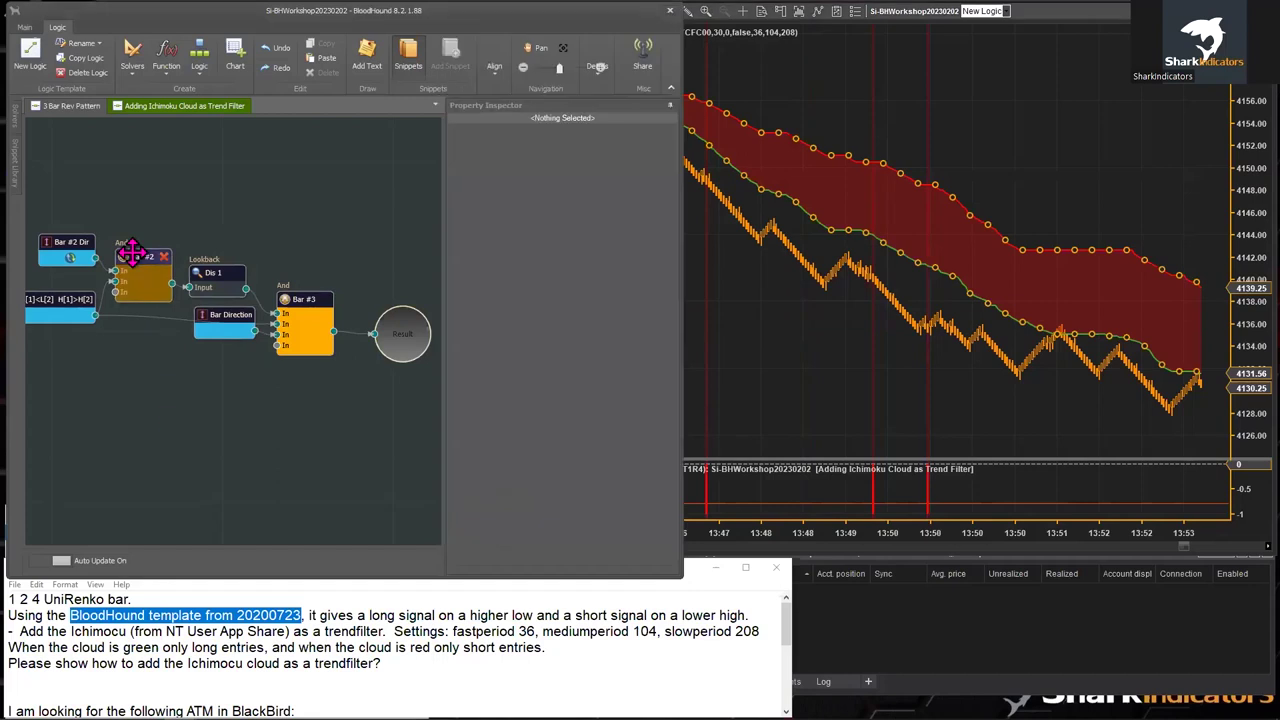
- Add the existing Ich SpanA / SpanB solver below the pattern's nodes, undoing the duplicate copy
right_click(180, 415)
mouse_move(230, 430)
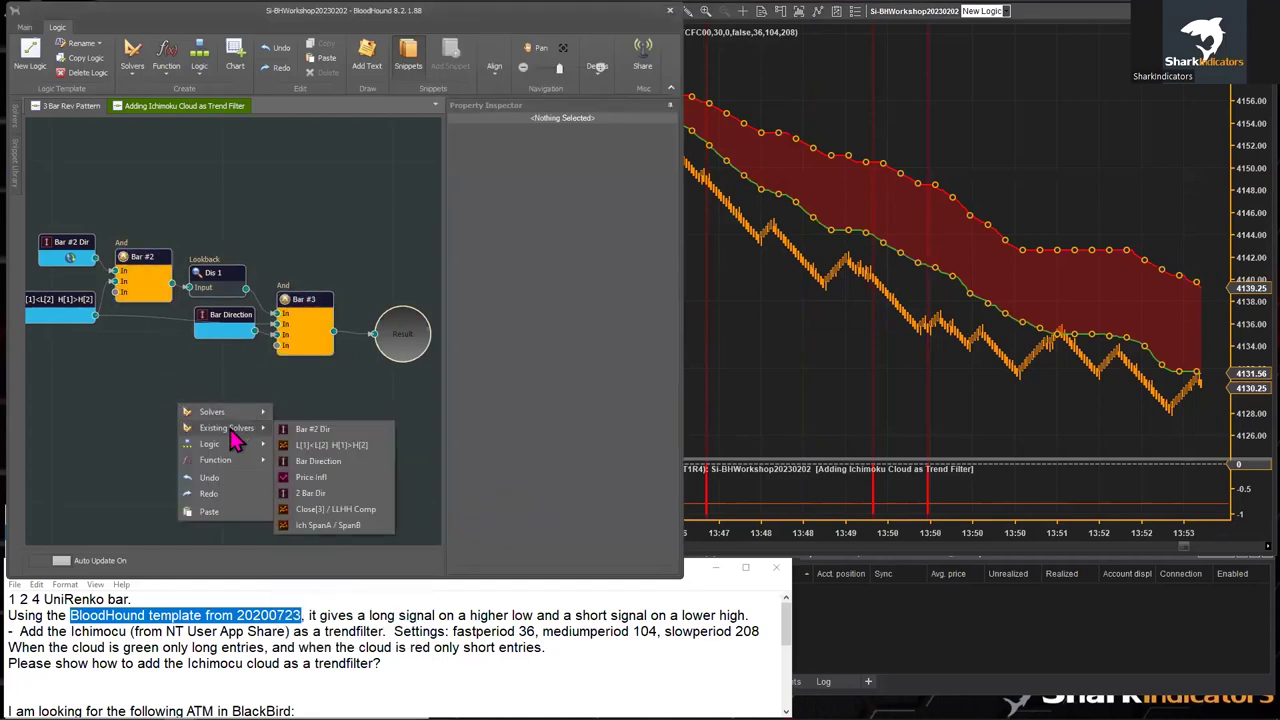
click(316, 525)
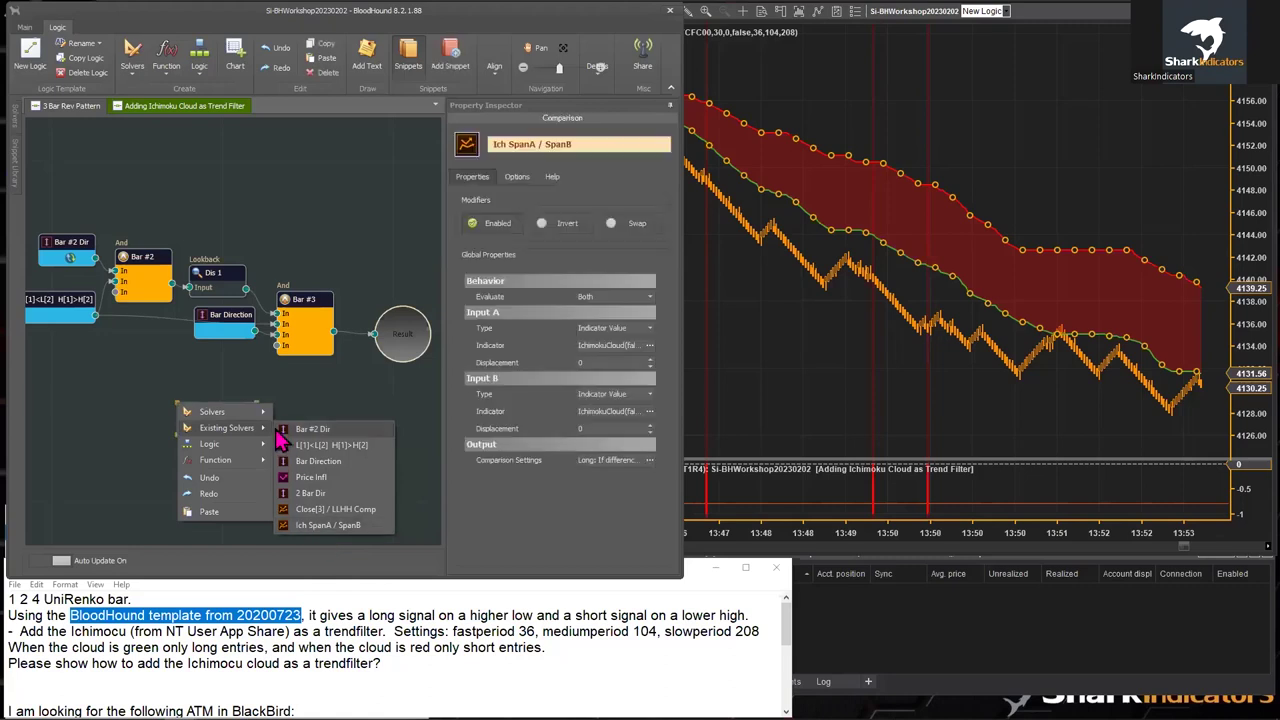
click(325, 538)
click(208, 405)
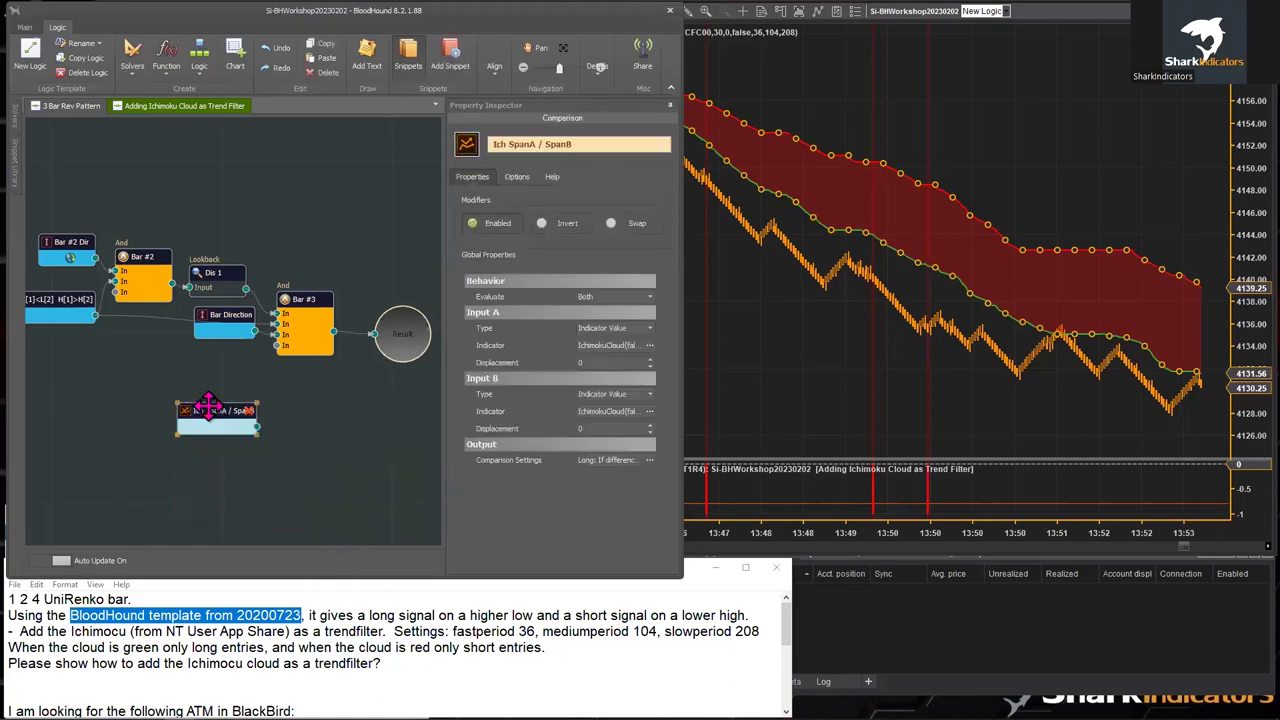
drag(208, 405, 237, 484)
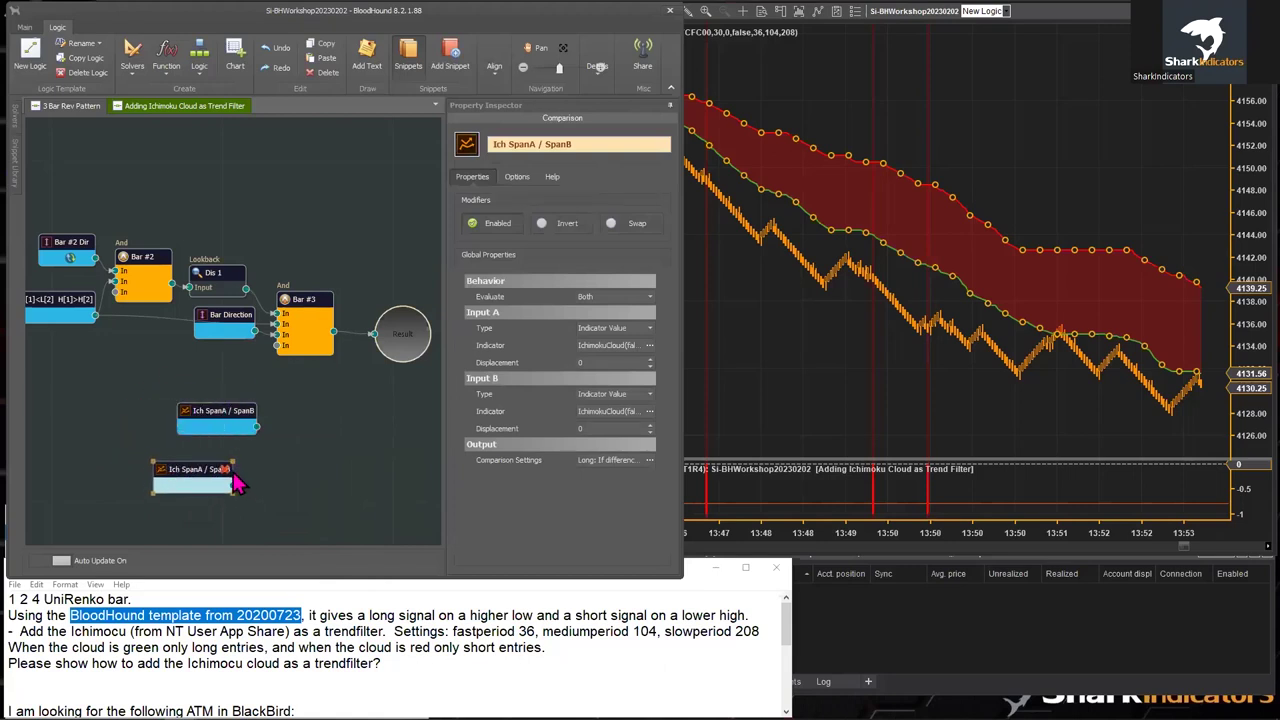
key(ctrl+z)
drag(240, 424, 229, 425)
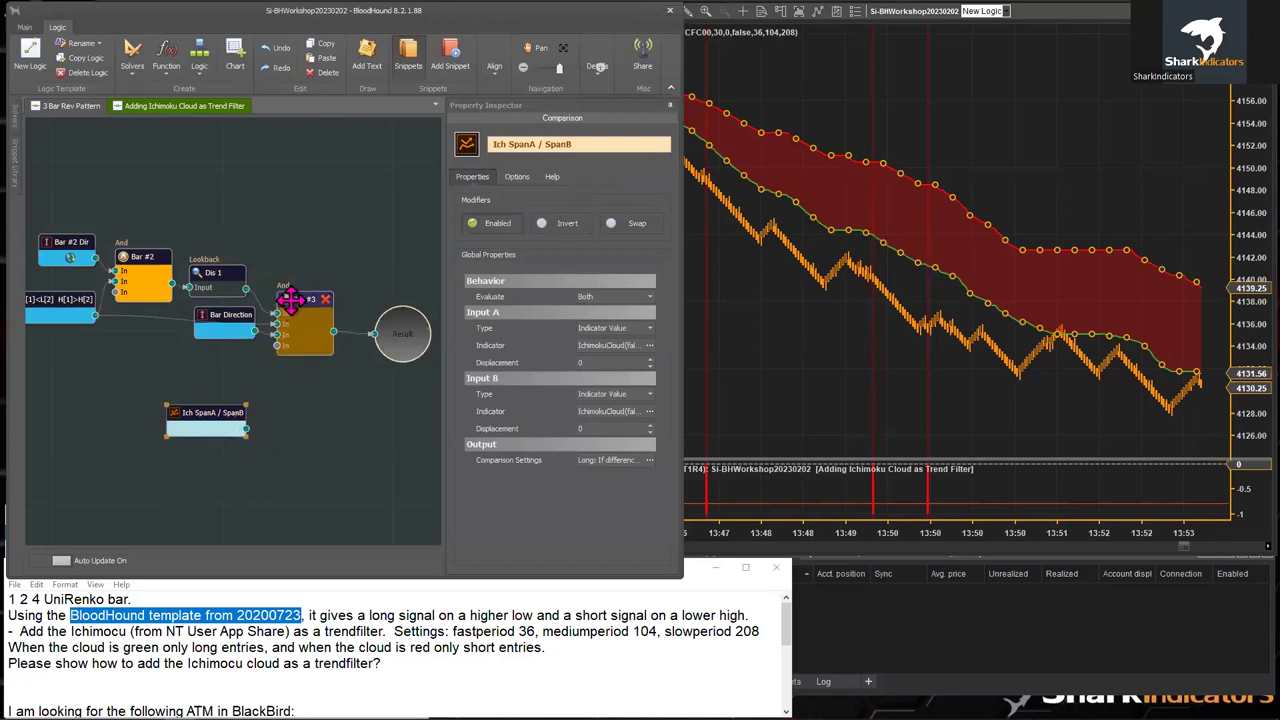
- Nudge Bar #3 and Result, connect Ich SpanA / SpanB to the Bar #3 And node, and activate the 3 Bar Rev Pattern logic
drag(300, 300, 306, 305)
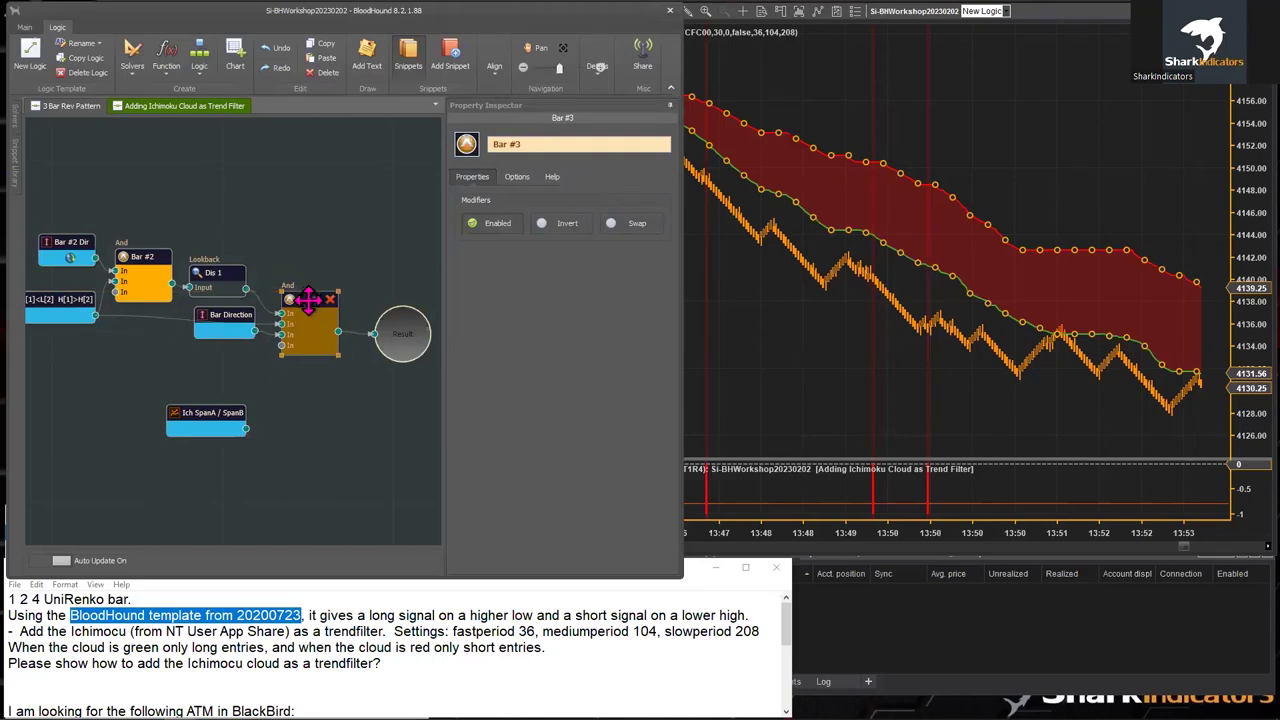
drag(415, 340, 410, 348)
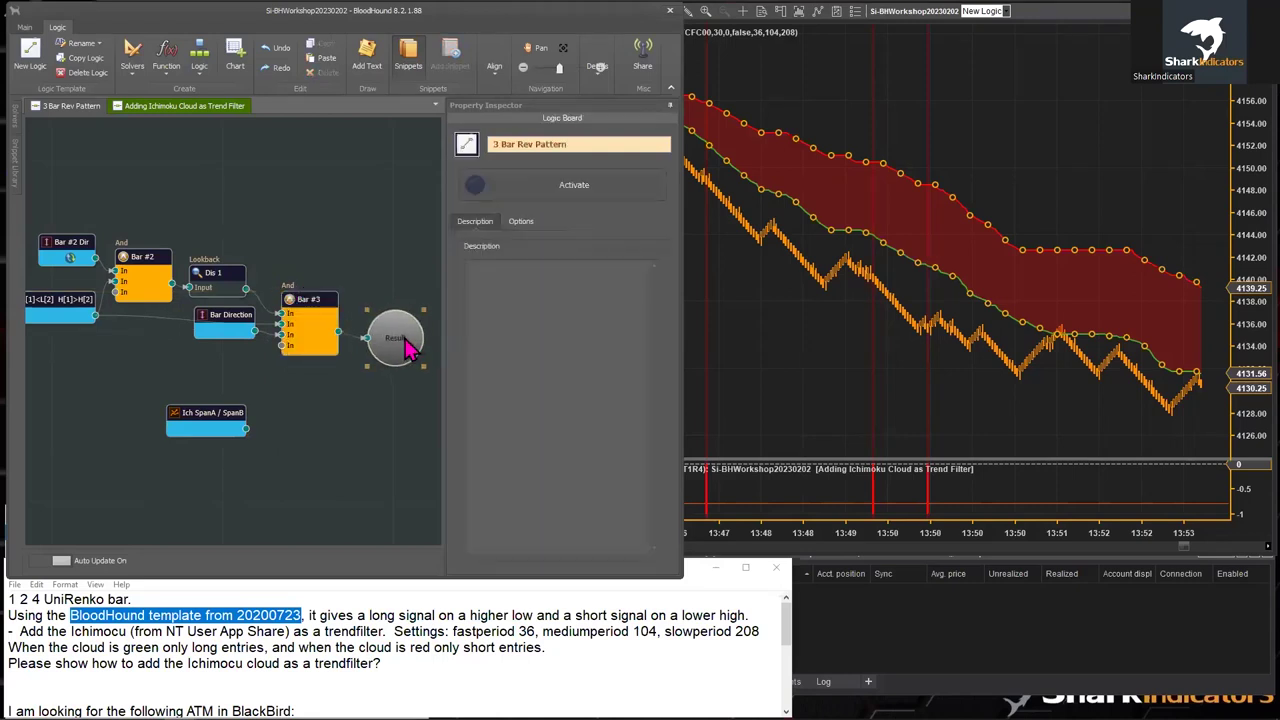
drag(247, 428, 281, 356)
drag(203, 412, 210, 404)
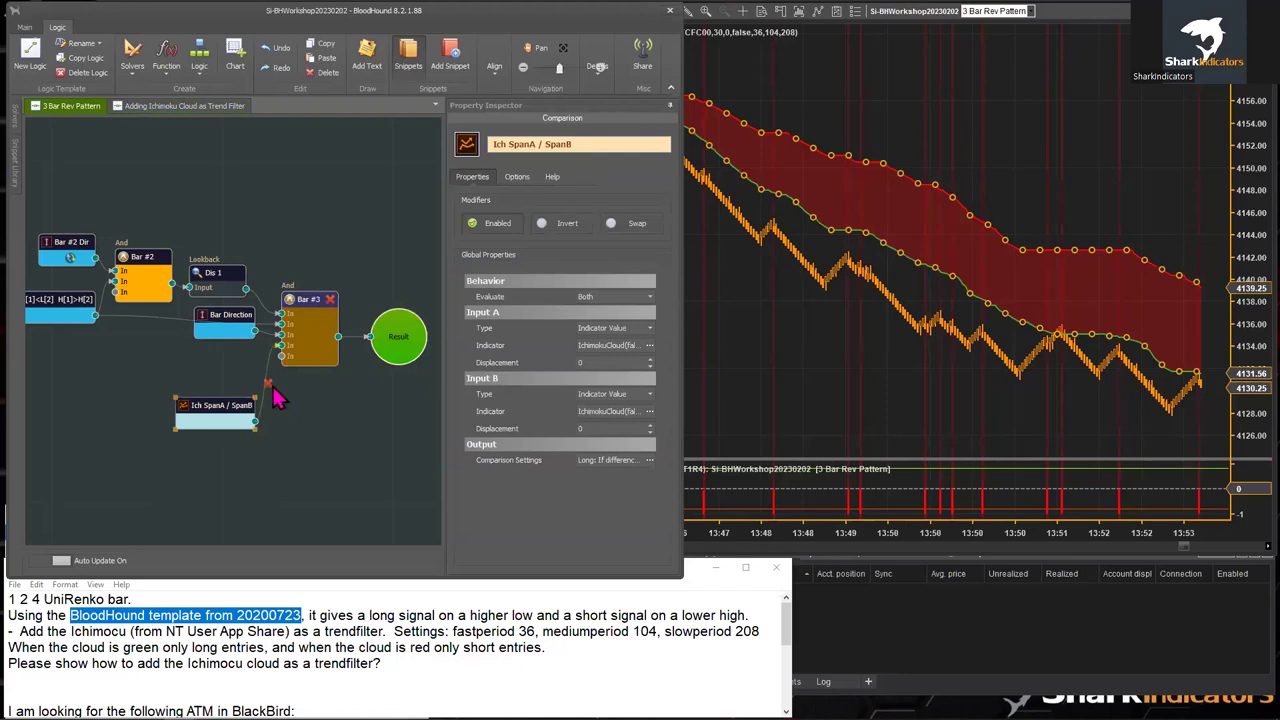
- Disconnect Ich SpanA / SpanB from Bar #3, place it beneath the L[1]<L[2] H[1]>H[2] solver, and lower the Bar #2 node
drag(278, 398, 79, 364)
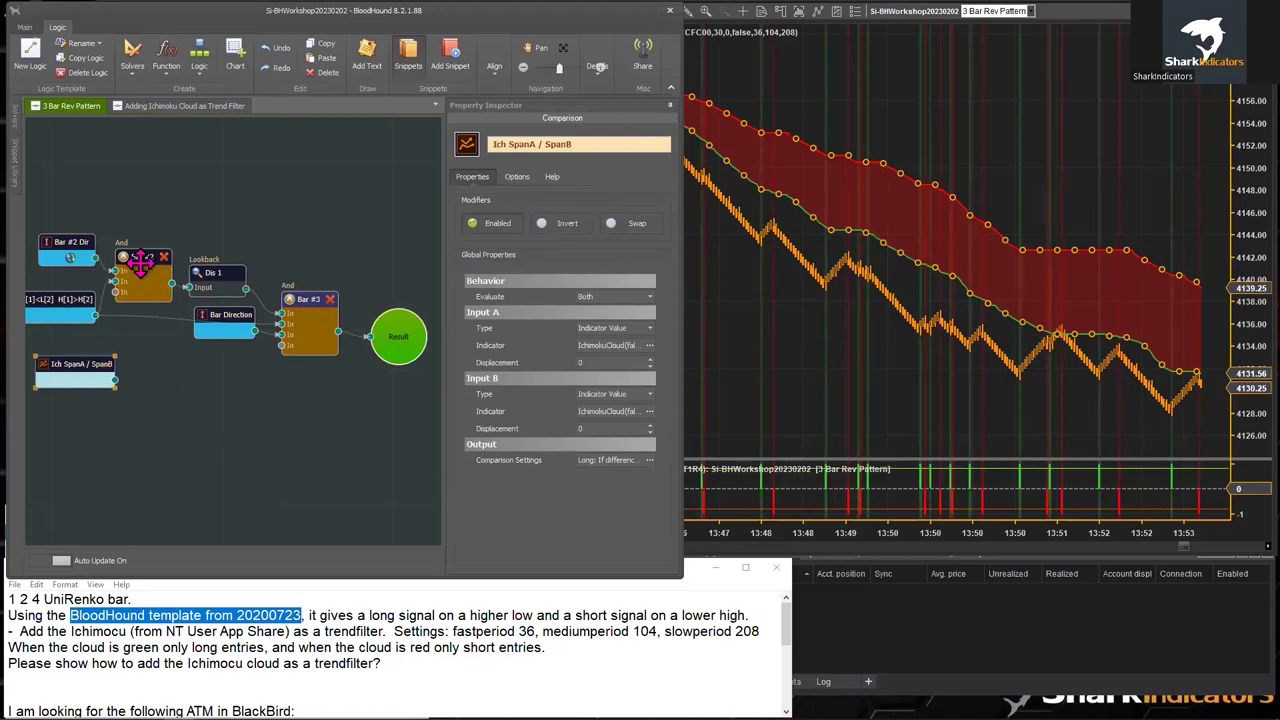
drag(140, 258, 145, 260)
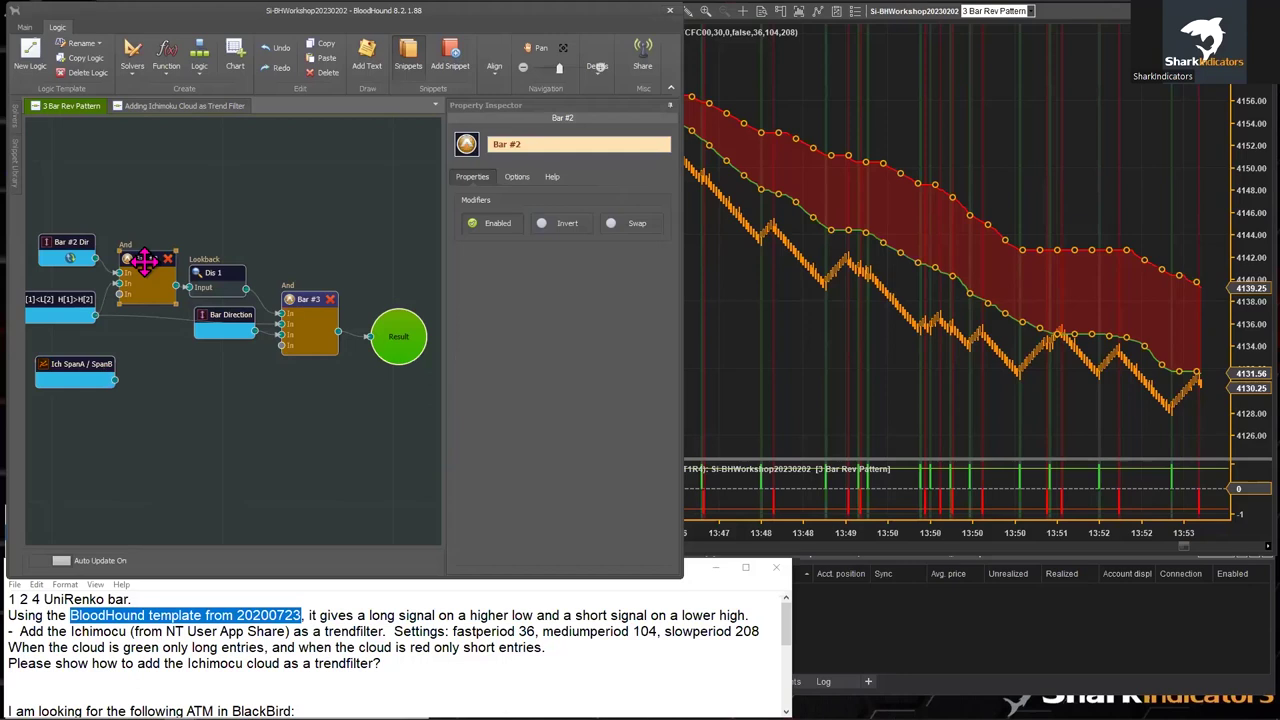
drag(145, 260, 146, 268)
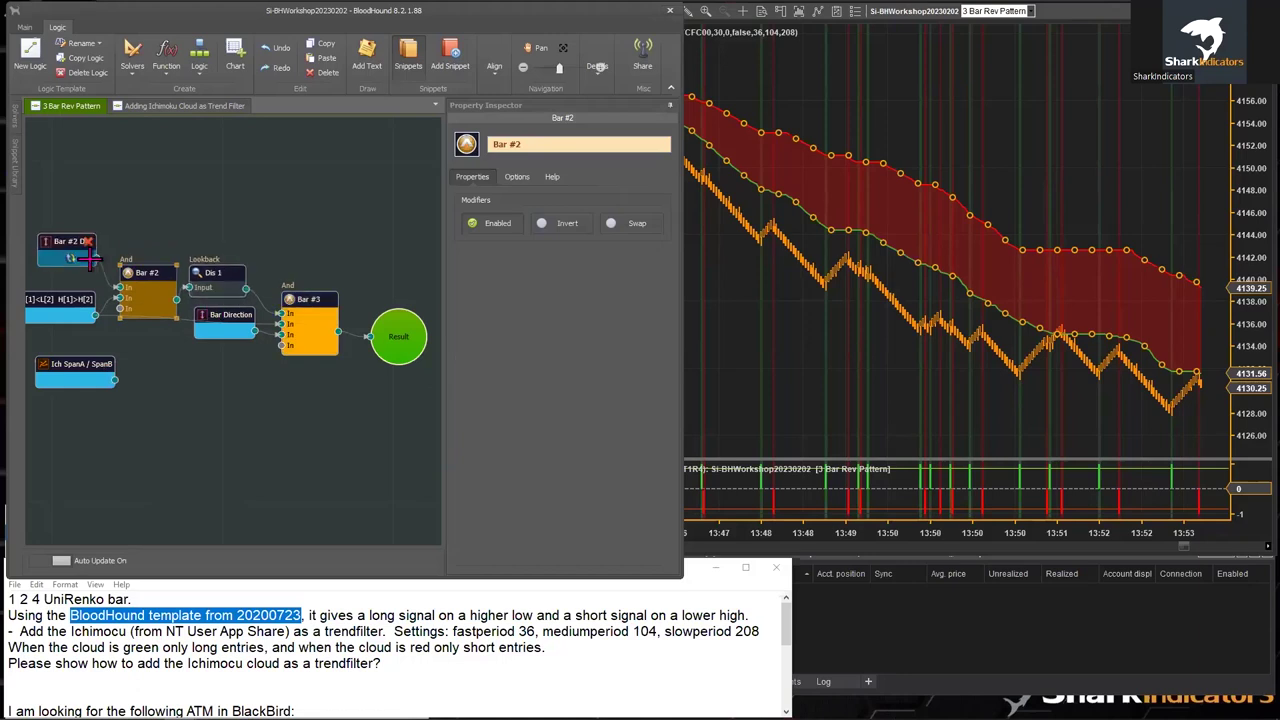
- Delete the Ich SpanA / SpanB solver from 3 Bar Rev Pattern, and nudge its counterpart in the Adding Ichimoku Cloud as Trend Filter logic
drag(97, 362, 122, 385)
key(Delete)
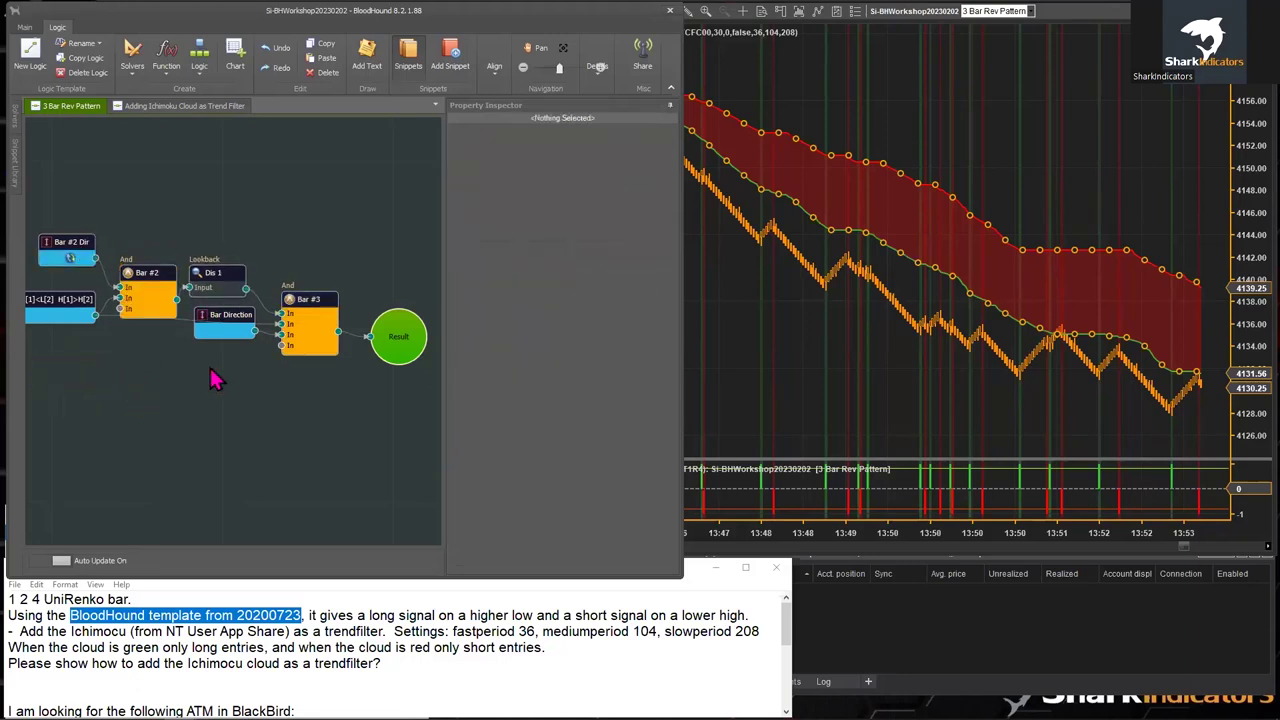
click(207, 273)
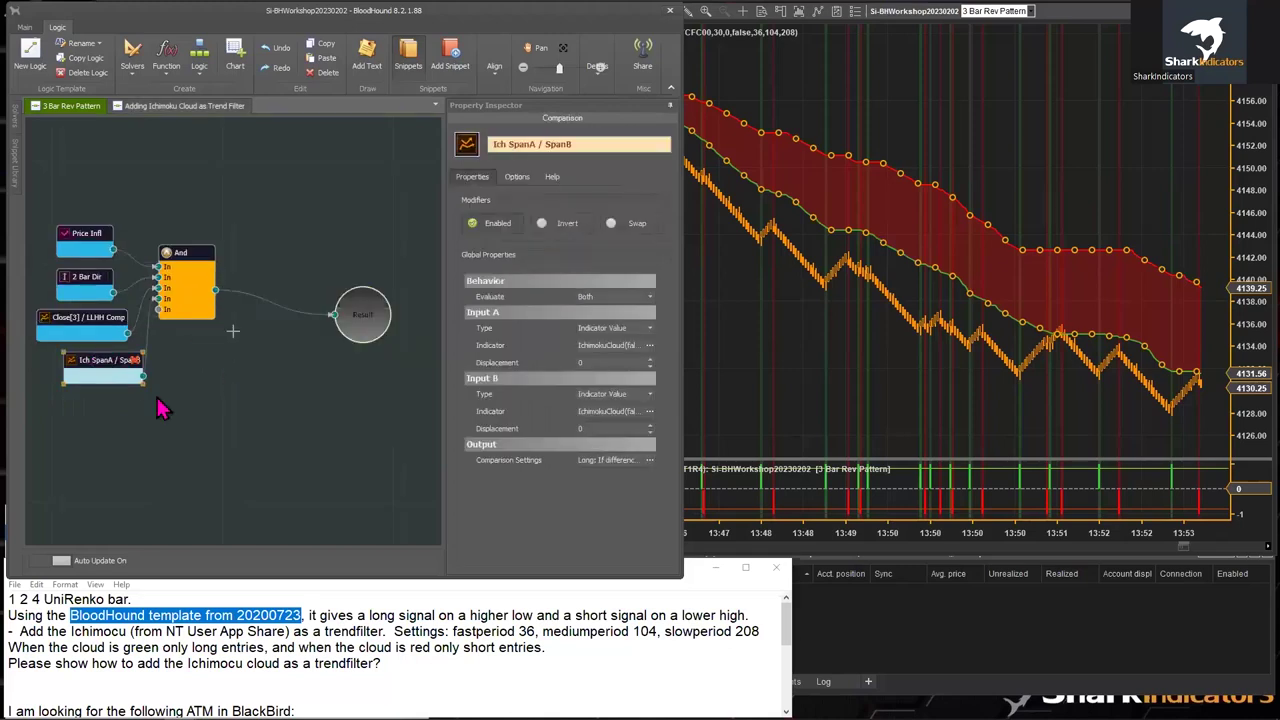
drag(99, 364, 102, 367)
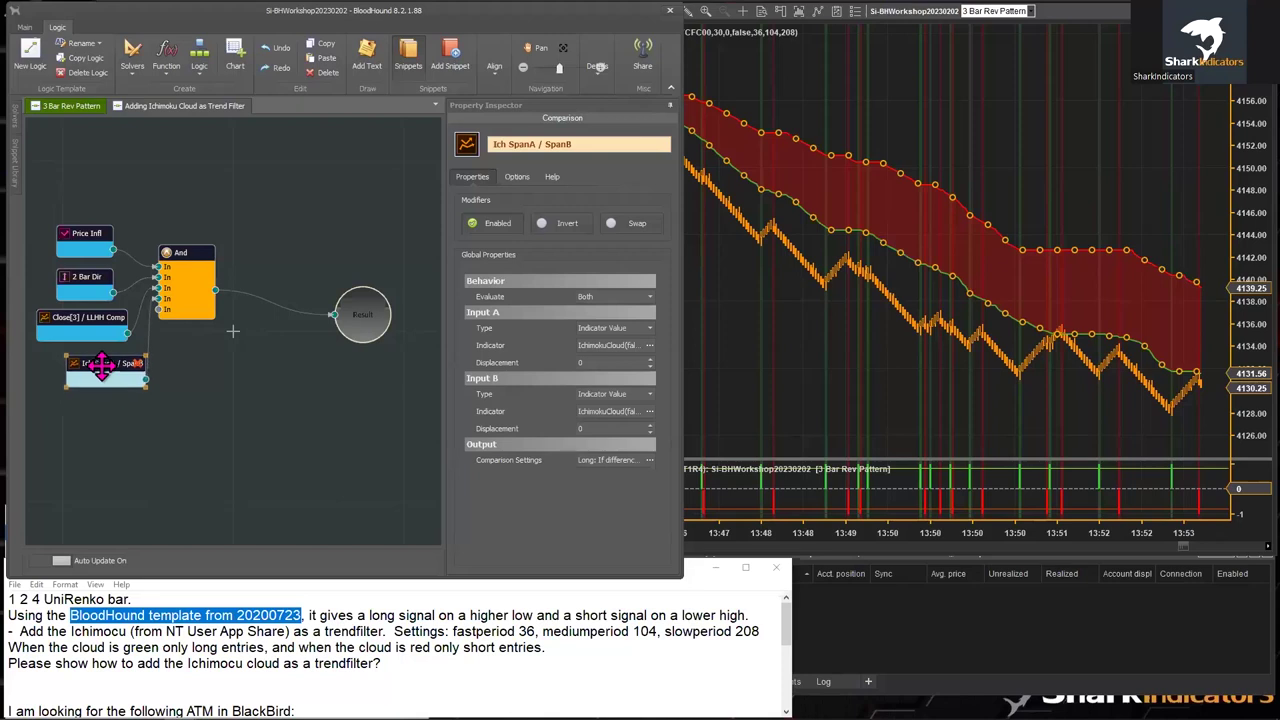
- Switch to the Notepad notes and highlight the request to add the Ichimoku cloud as a trend filter
click(84, 665)
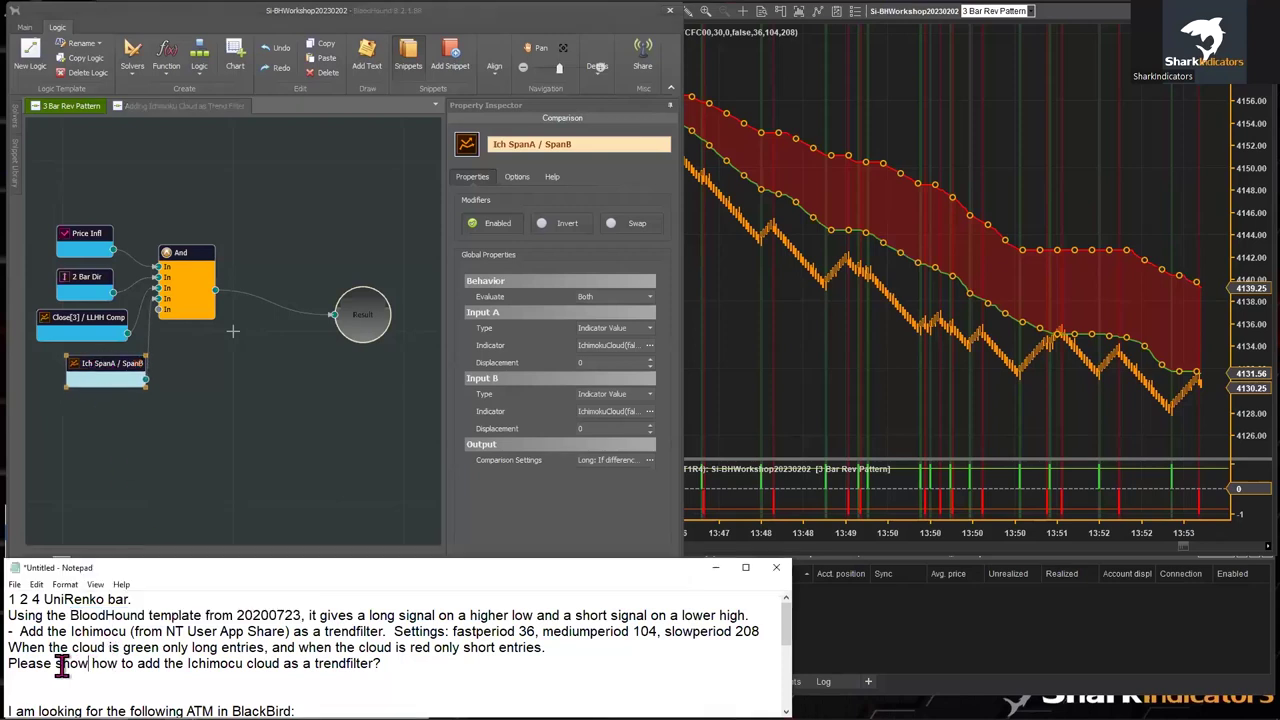
drag(127, 665, 268, 665)
drag(301, 667, 382, 667)
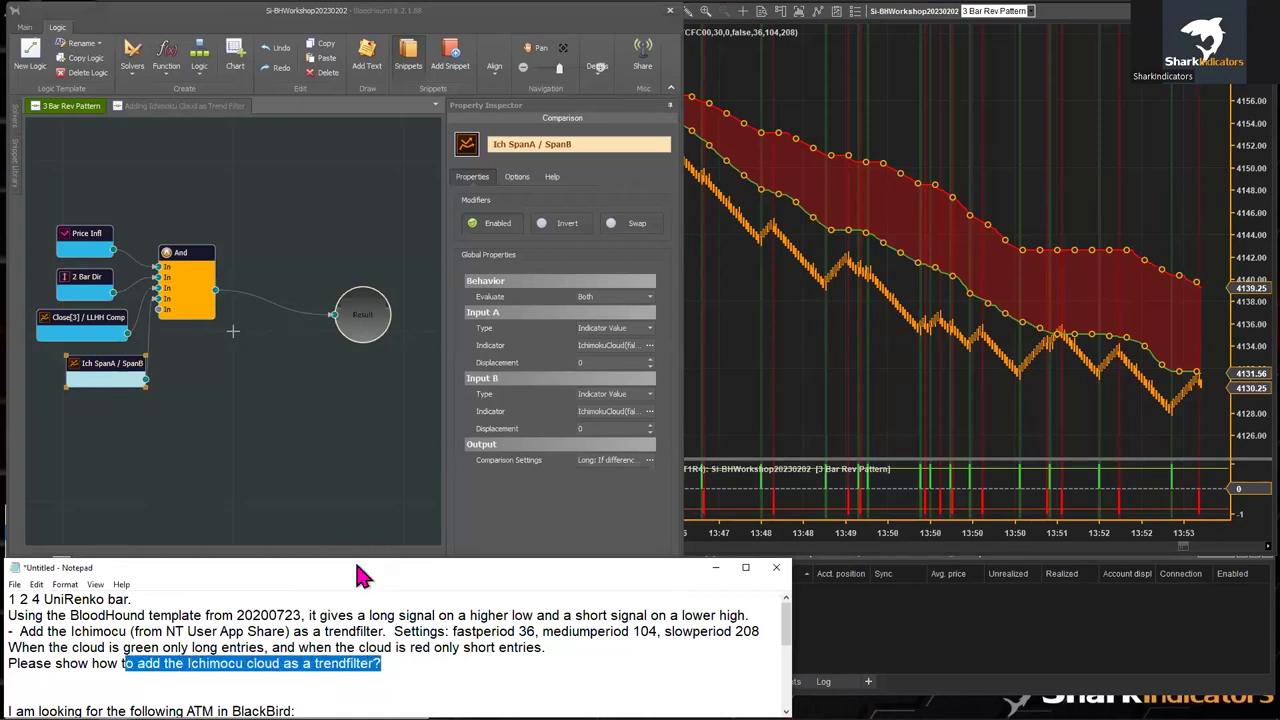
- Raise the Notepad window and highlight the BlackBird ATM request, from Target #1 through the second contract's BE rule
drag(355, 562, 355, 443)
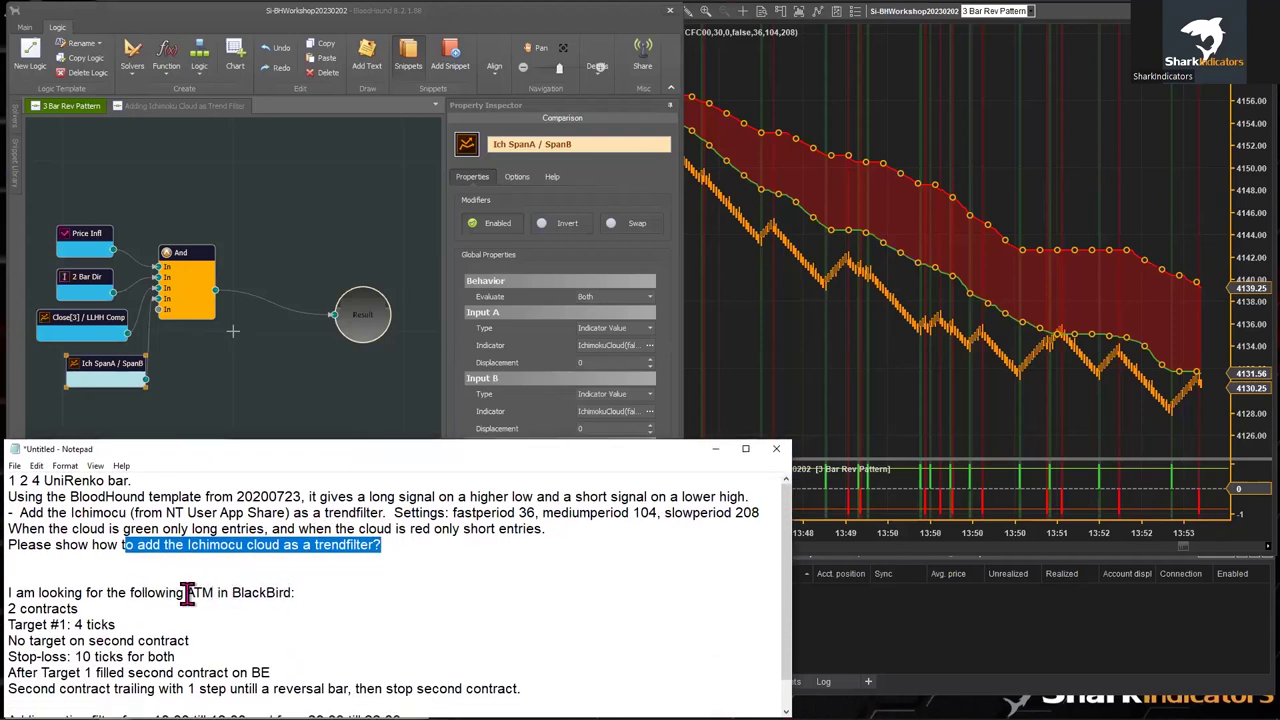
drag(186, 592, 292, 592)
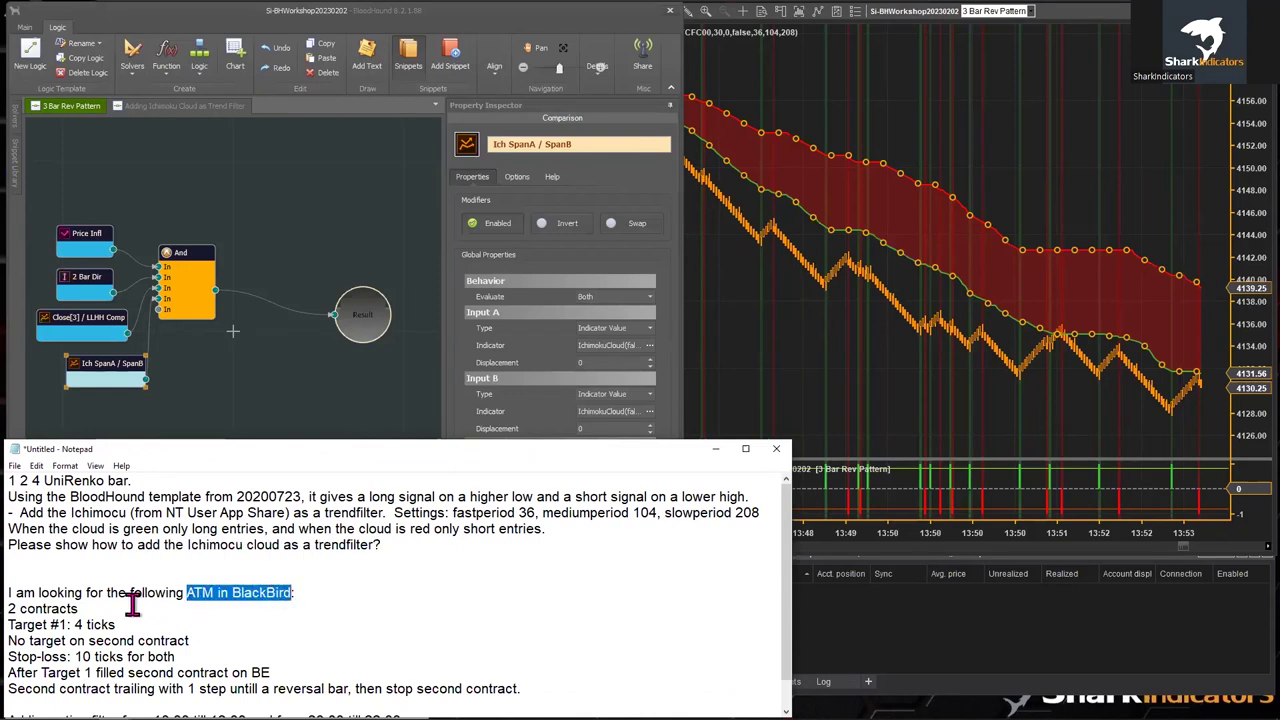
click(126, 610)
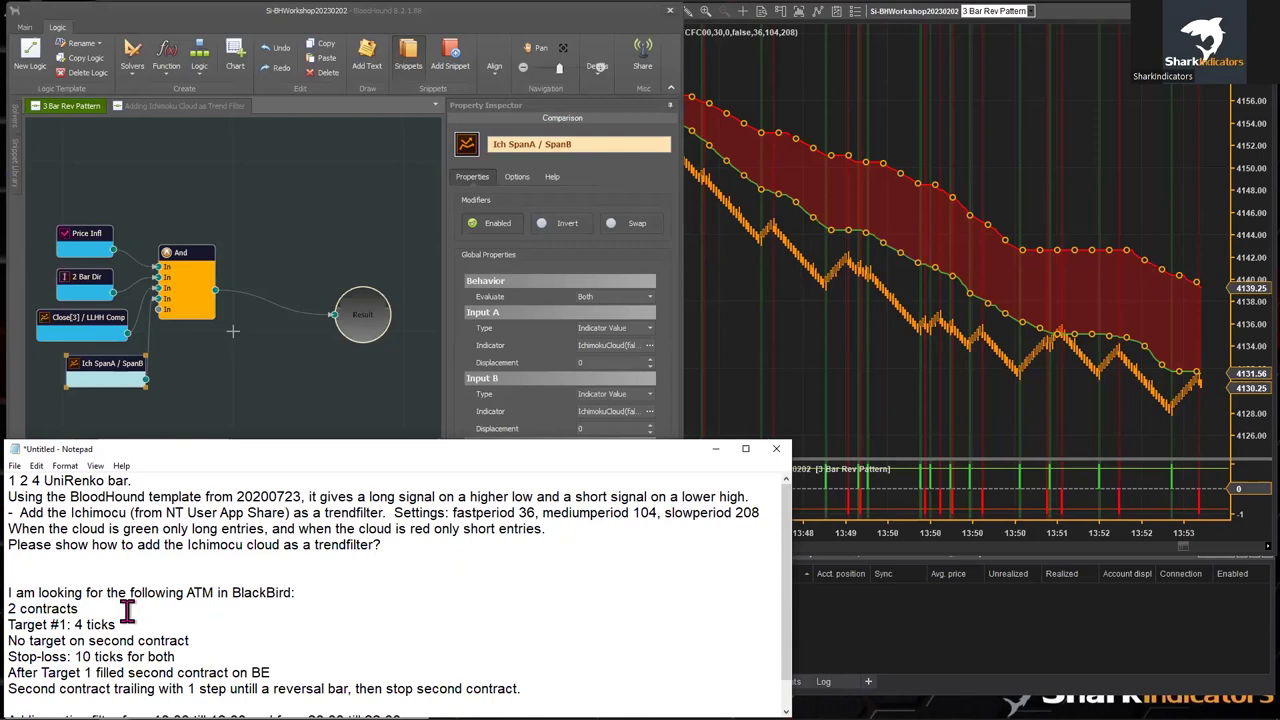
drag(133, 613, 301, 677)
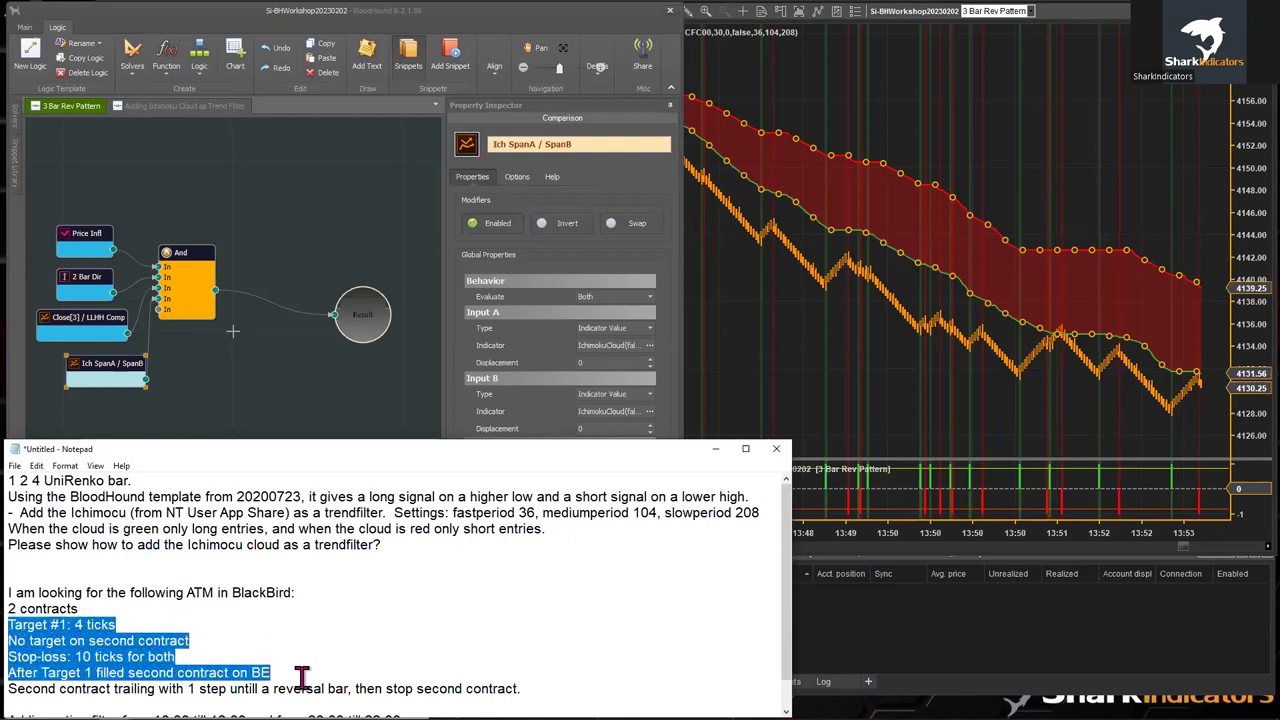